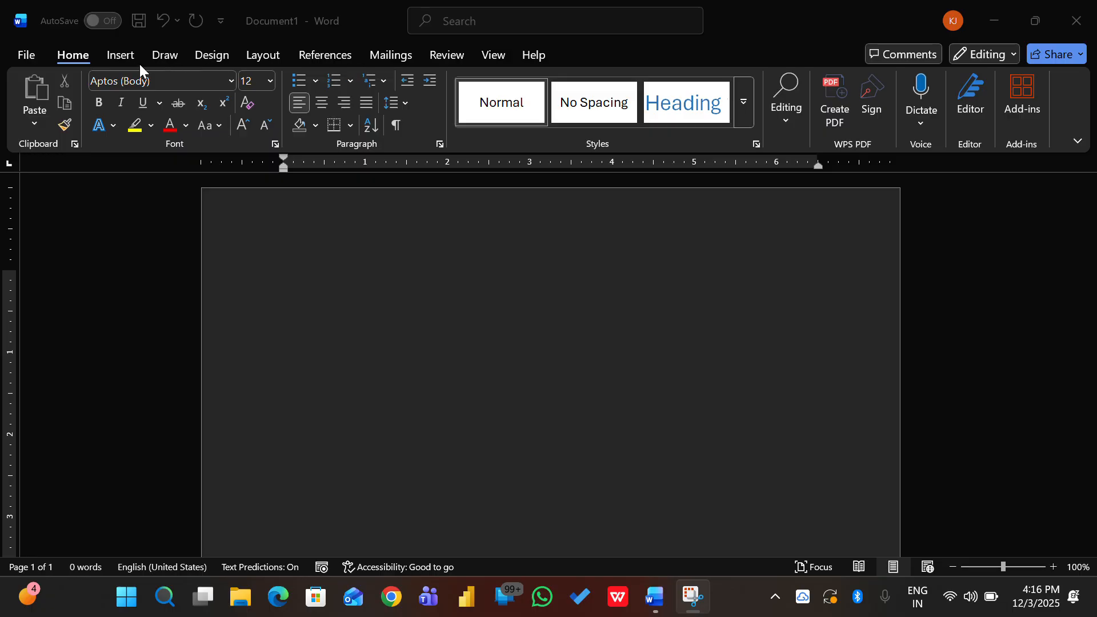
# Fill the blank document with sample paragraphs generated by the =rand() function.
pyautogui.click(83, 66)
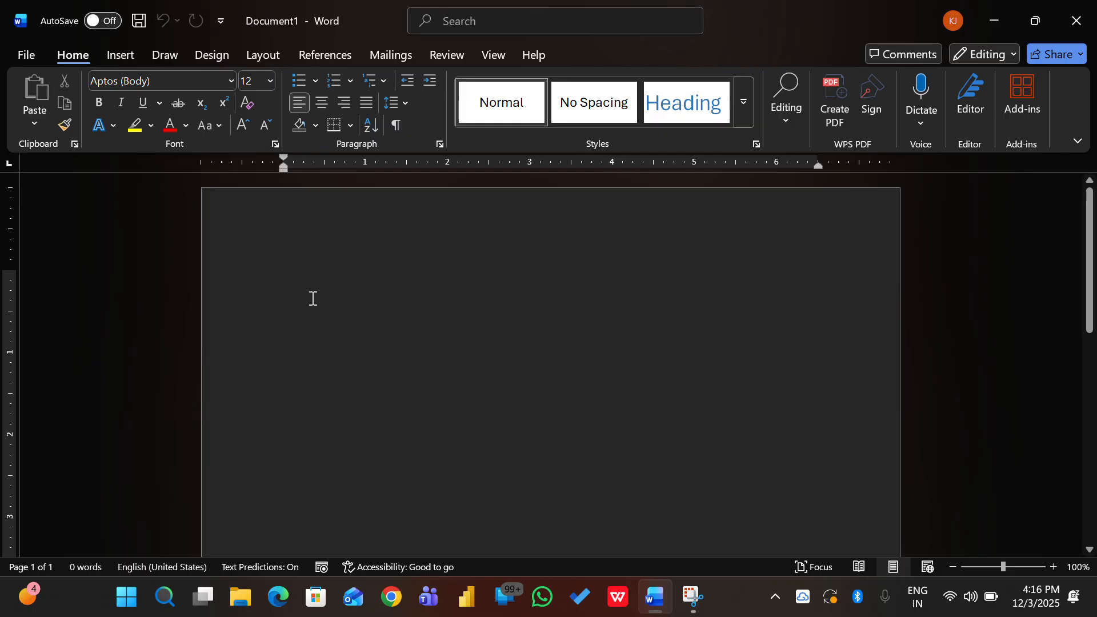
pyautogui.write('=ran')
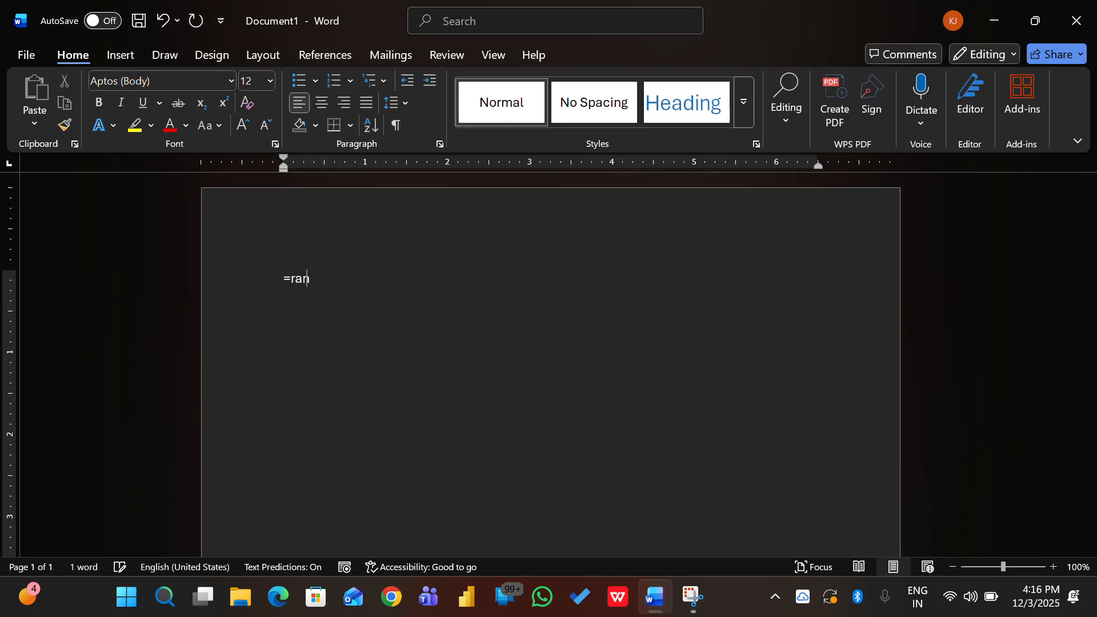
pyautogui.write('f()')
pyautogui.press('Return')
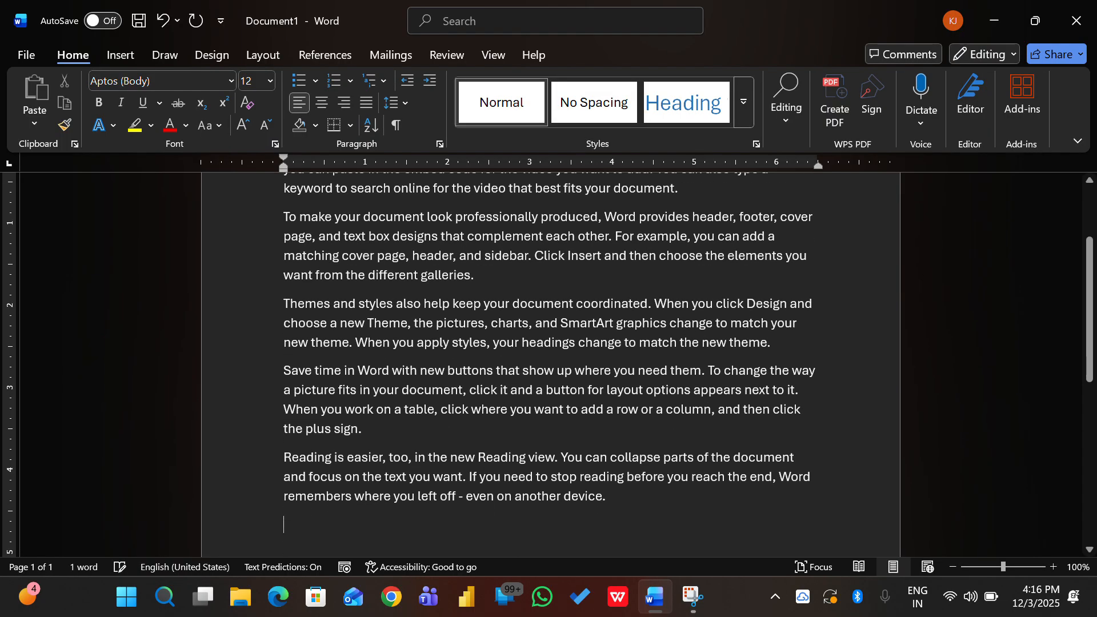
pyautogui.scroll(3, 357, 286)
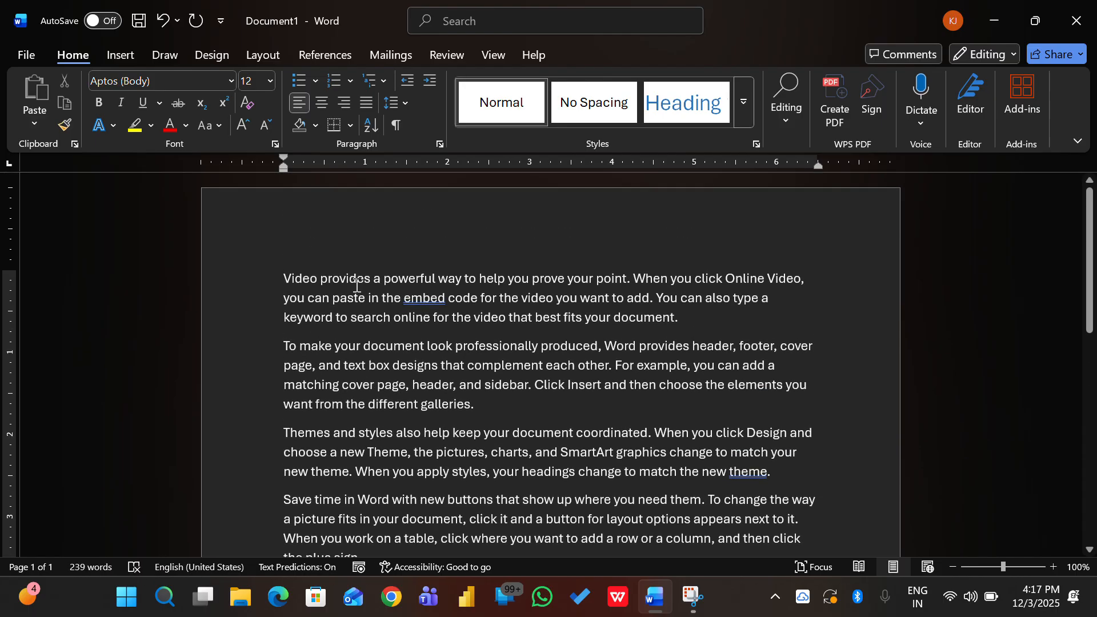
# Cut the first two lines of the opening paragraph and paste them back in the same place.
pyautogui.moveTo(286, 278); pyautogui.dragTo(814, 291)
pyautogui.hotkey('ctrl', 'c')
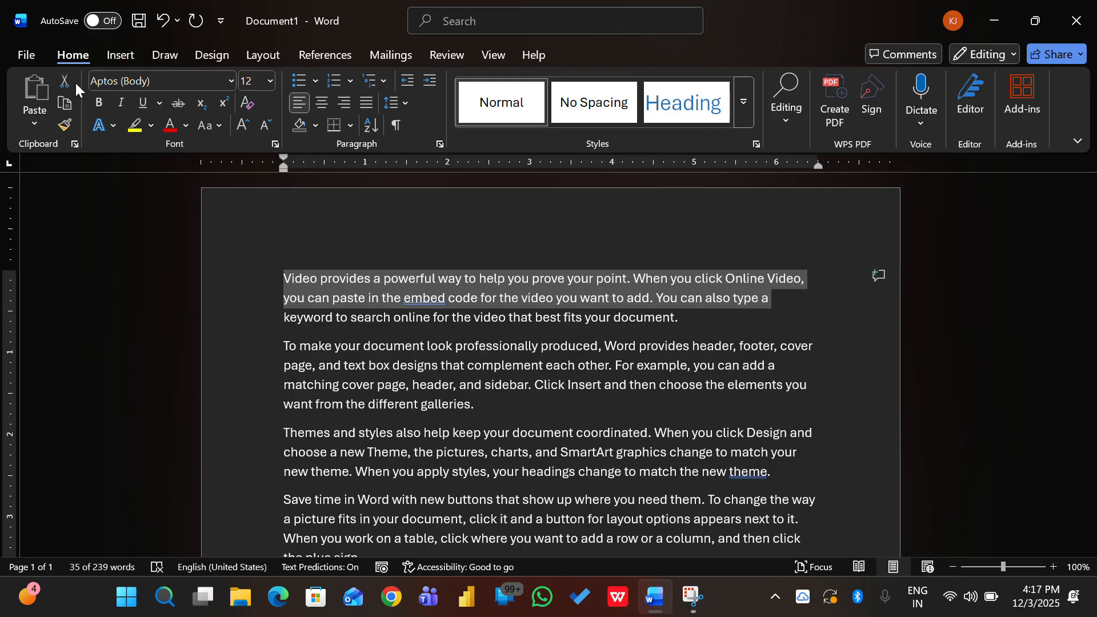
pyautogui.click(68, 80)
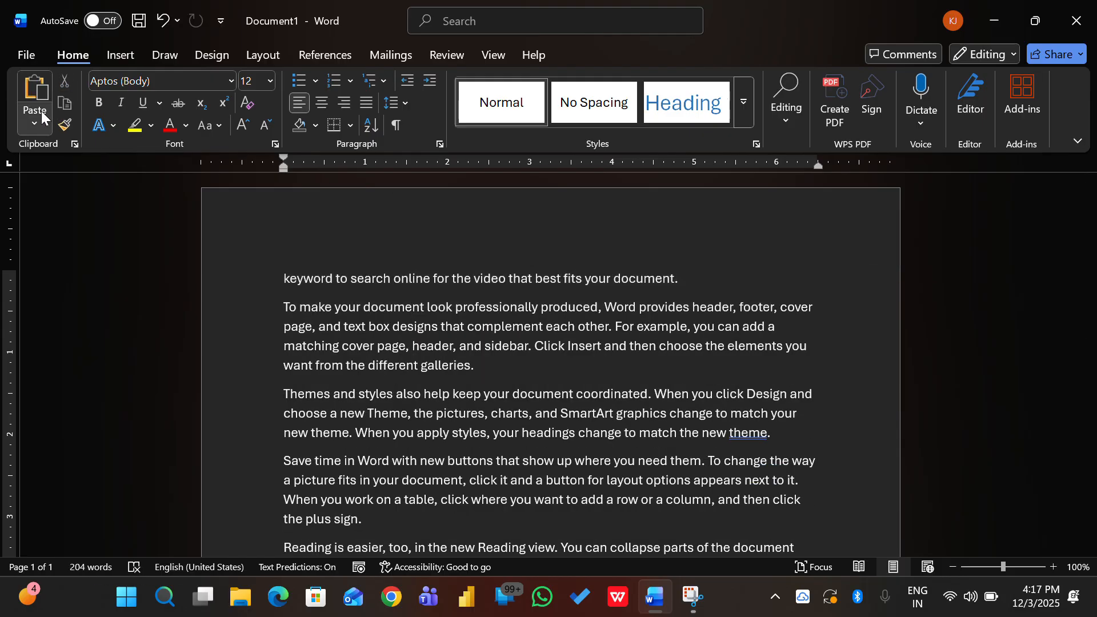
pyautogui.click(42, 92)
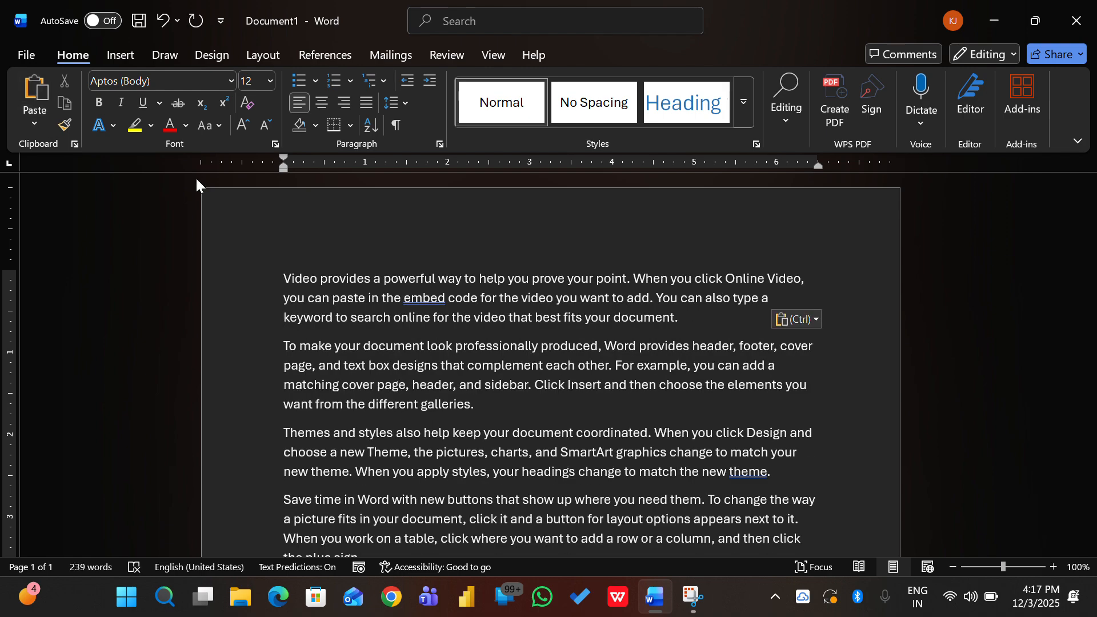
# Copy the whole first paragraph, then clear the selection.
pyautogui.moveTo(284, 278); pyautogui.dragTo(851, 314)
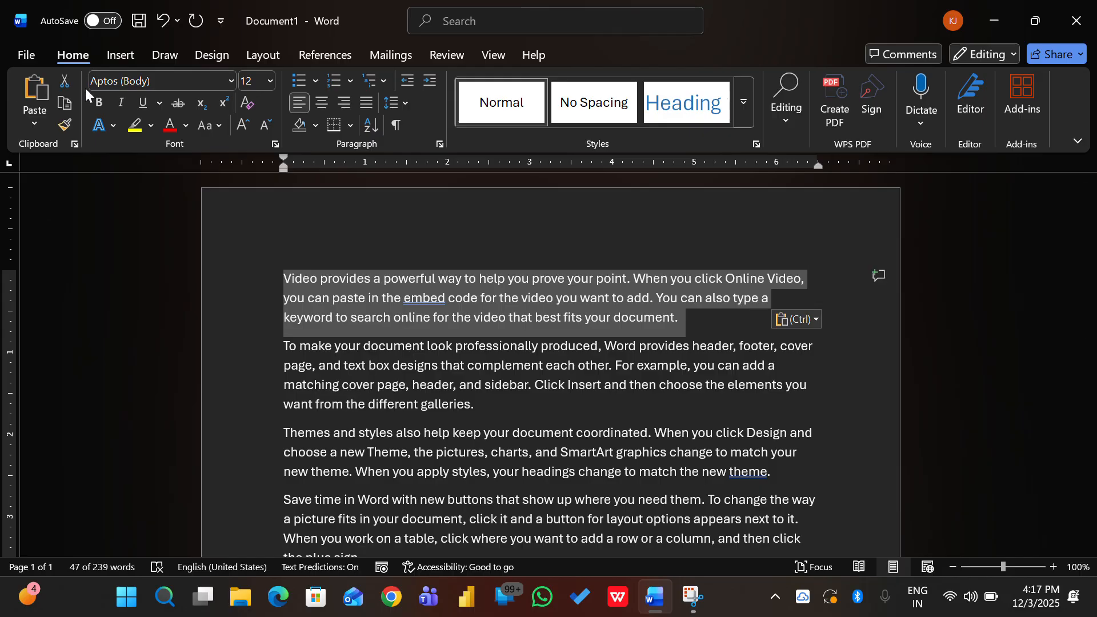
pyautogui.click(71, 97)
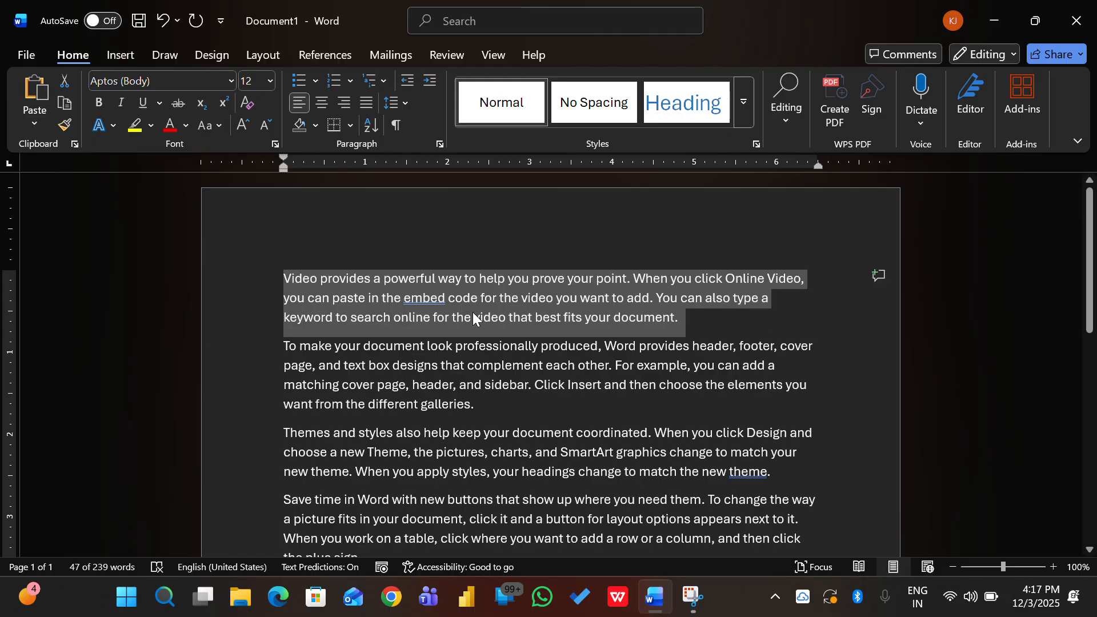
pyautogui.click(653, 318)
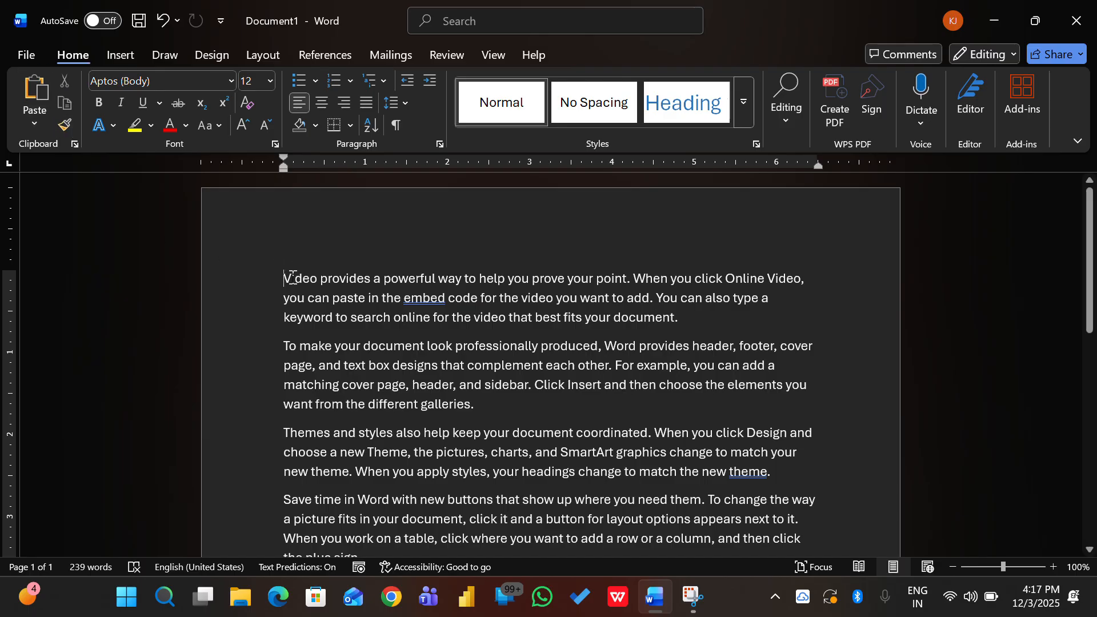
# Make the opening word "Video" bold, italic and underlined, with red font colour and yellow highlighting.
pyautogui.moveTo(322, 279); pyautogui.dragTo(279, 278)
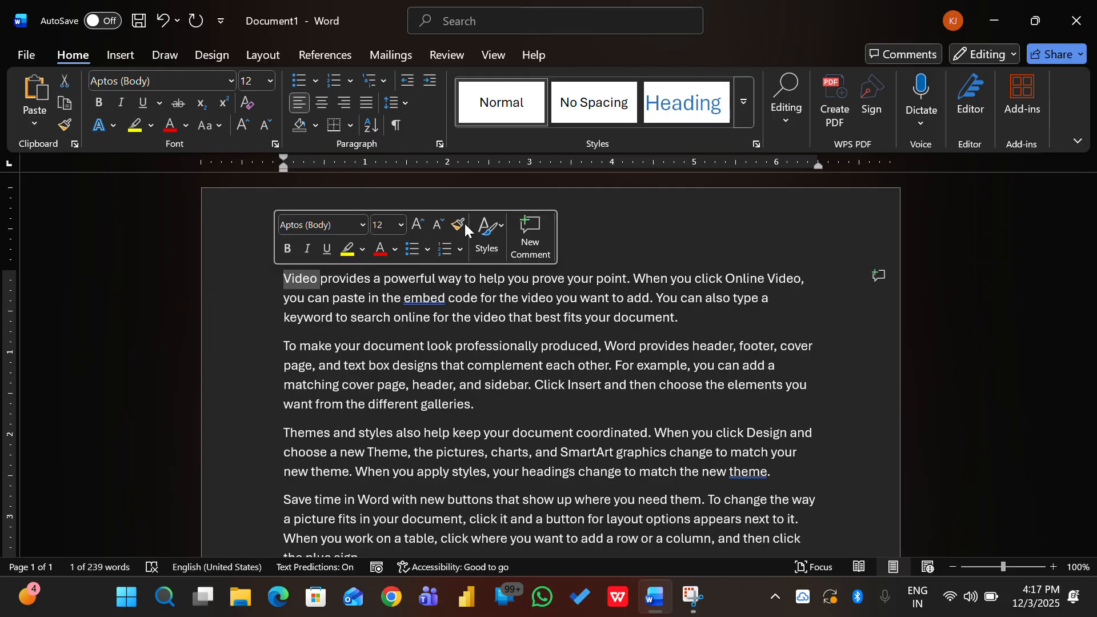
pyautogui.click(103, 101)
pyautogui.click(121, 103)
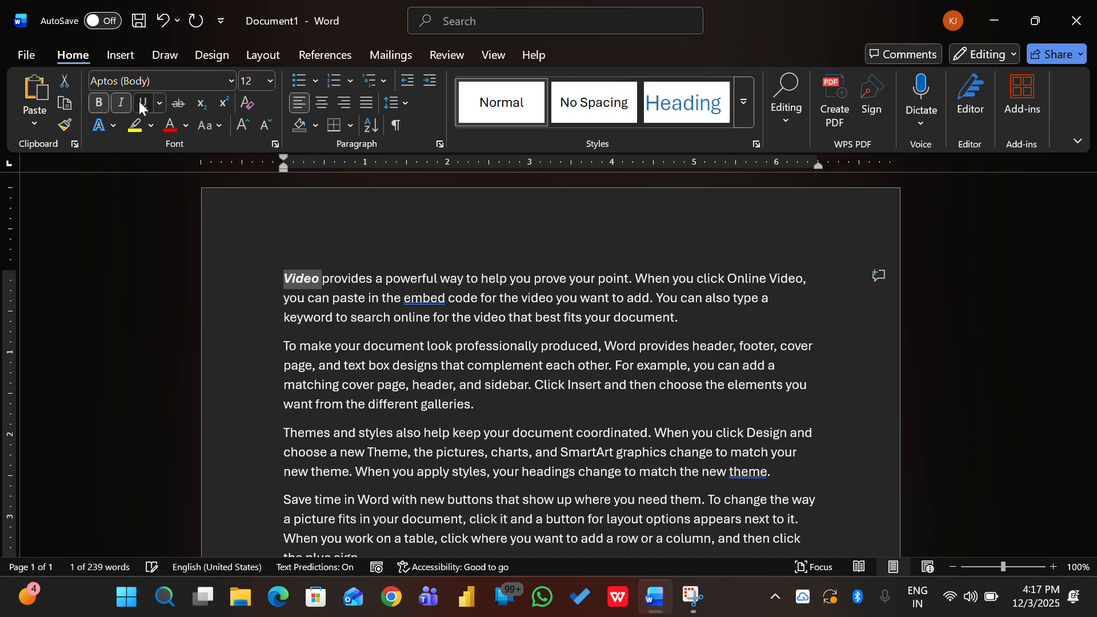
pyautogui.click(140, 102)
pyautogui.click(167, 130)
pyautogui.click(134, 128)
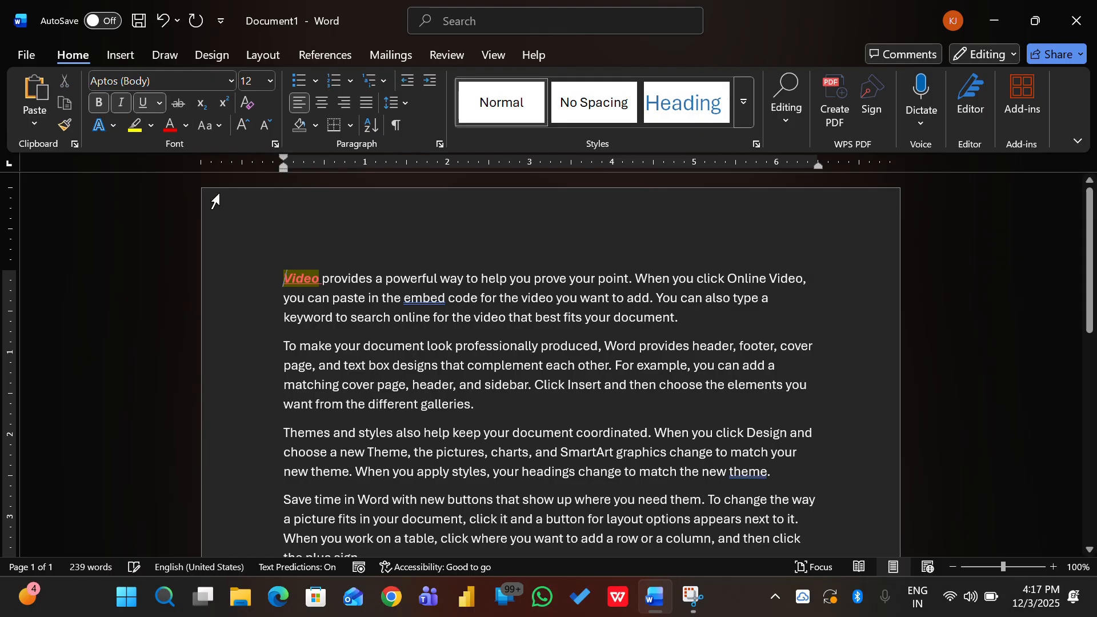
# Enlarge the opening word "Video" to font size 20.
pyautogui.hotkey('shift', 'Right')
pyautogui.hotkey('shift', 'Right')
pyautogui.hotkey('shift', 'Right')
pyautogui.hotkey('shift', 'Right')
pyautogui.hotkey('shift', 'Right')
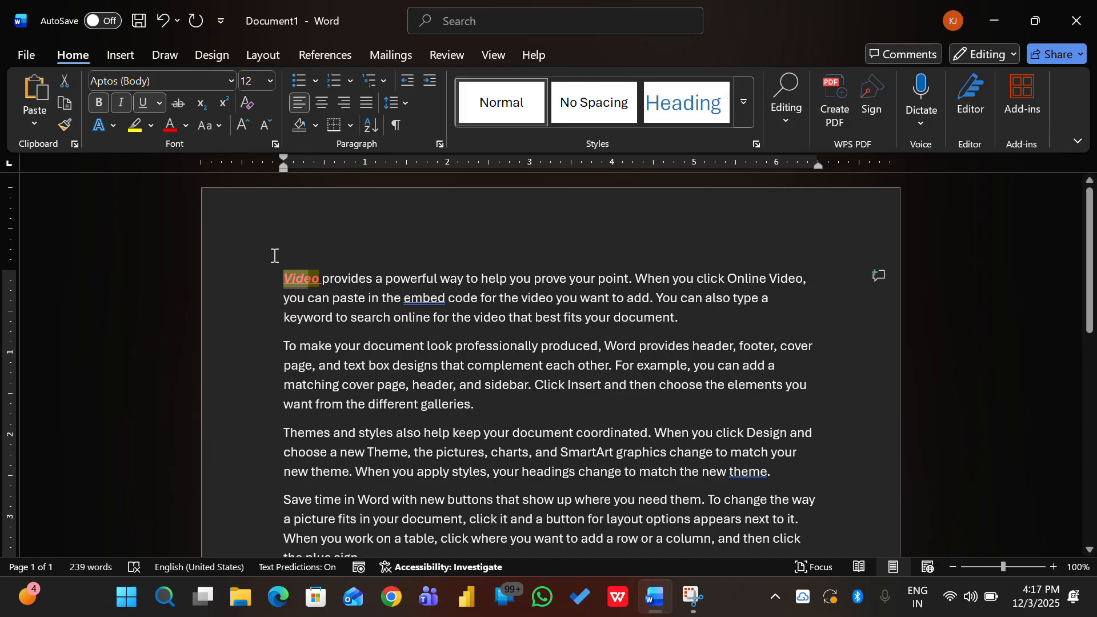
pyautogui.click(245, 125)
pyautogui.click(244, 124)
pyautogui.click(245, 124)
pyautogui.click(244, 124)
pyautogui.click(377, 288)
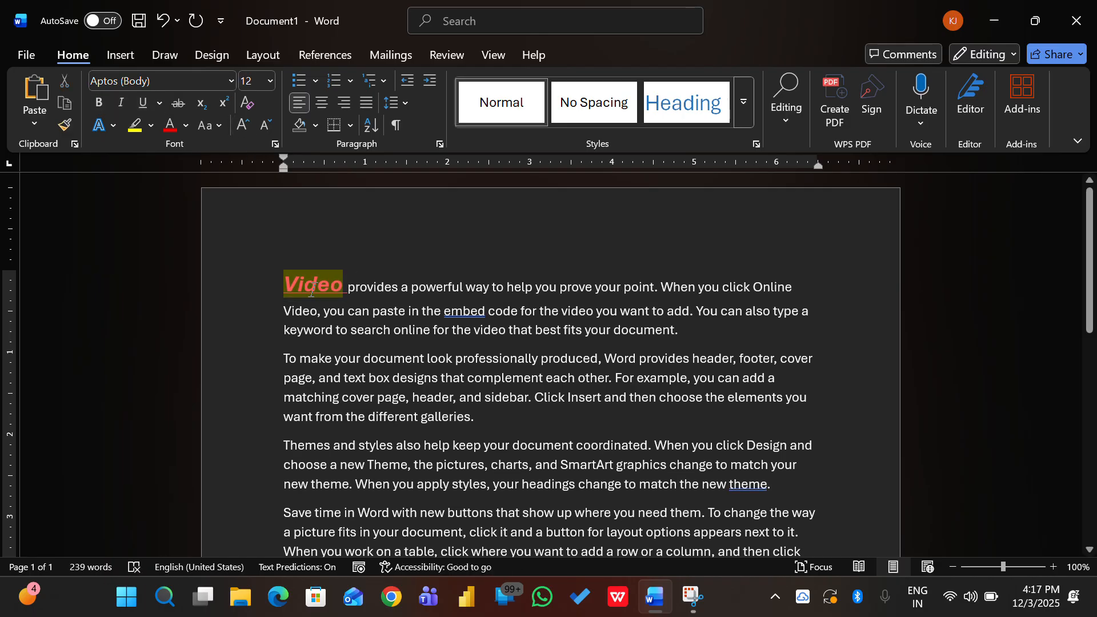
pyautogui.moveTo(281, 284); pyautogui.dragTo(344, 281)
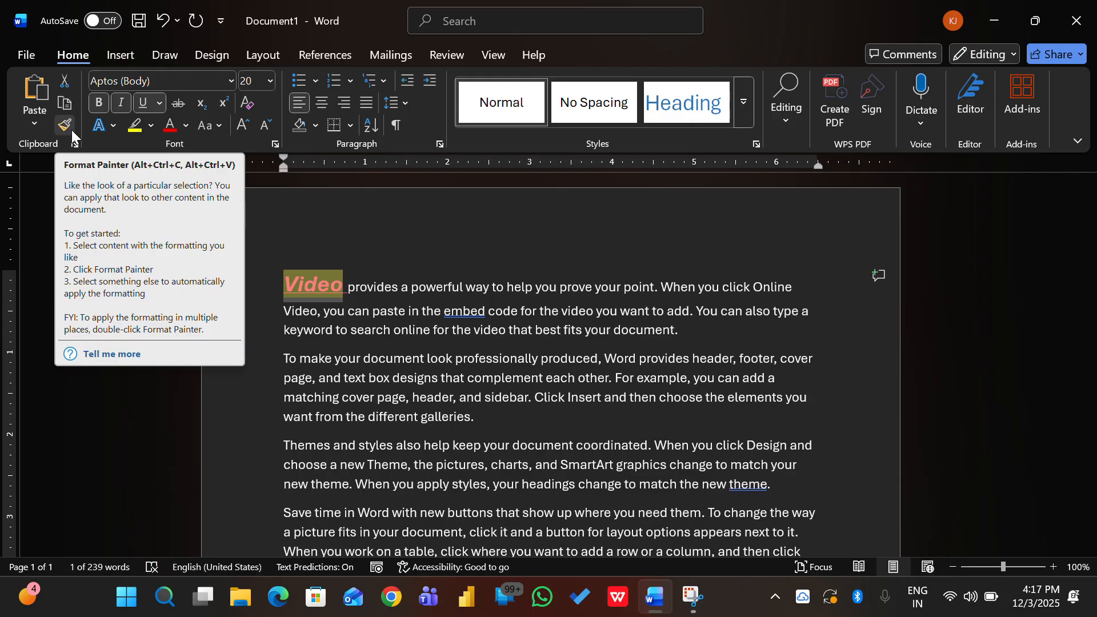
pyautogui.click(71, 129)
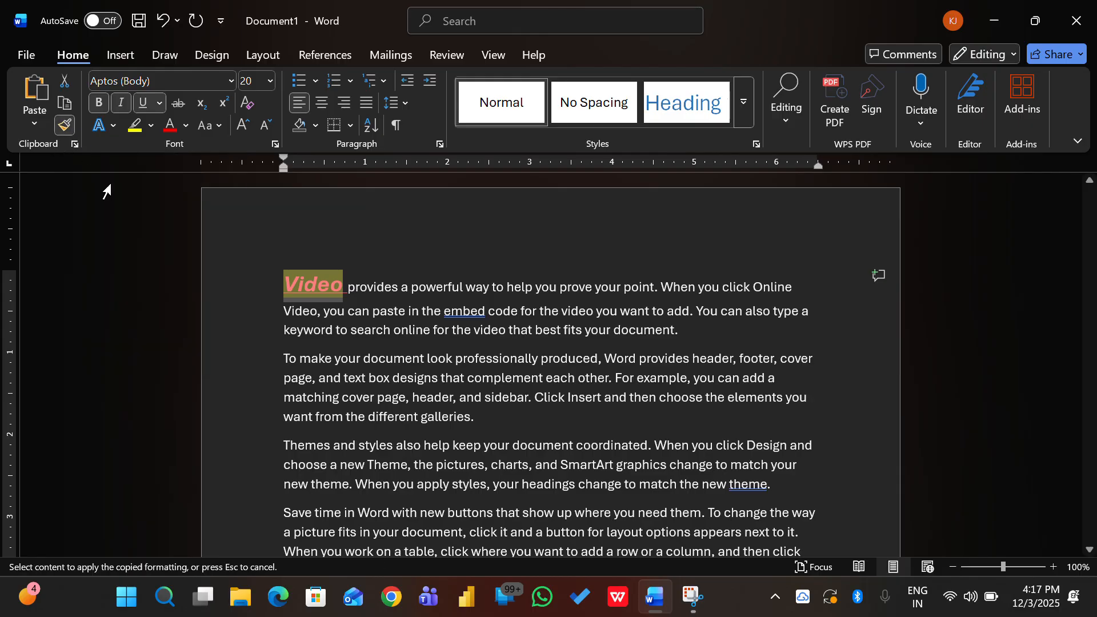
pyautogui.press('Escape')
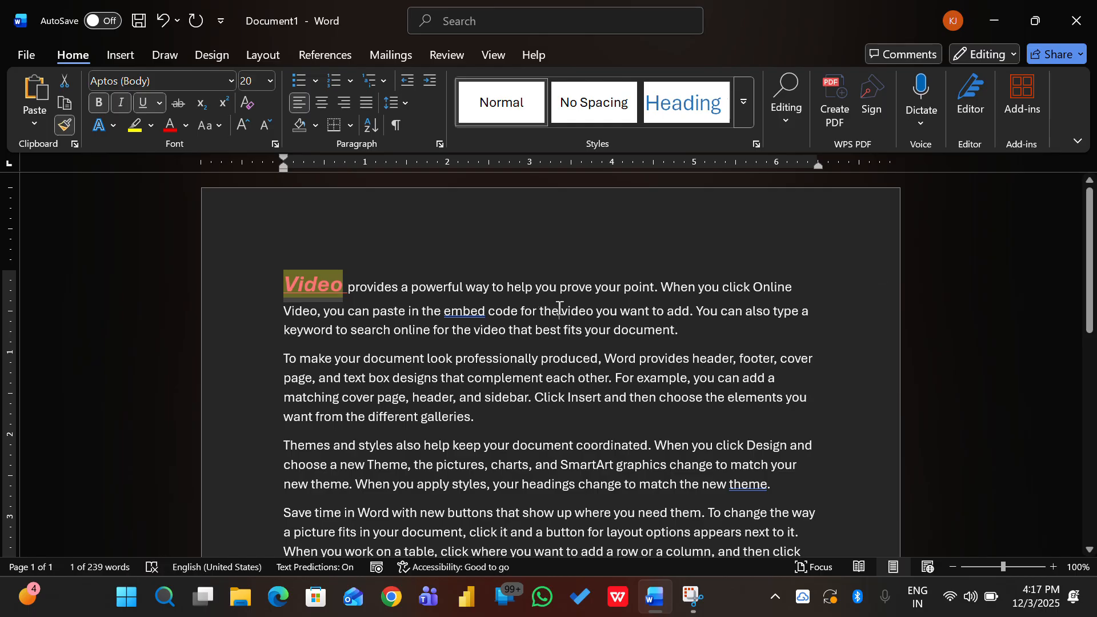
pyautogui.click(559, 308)
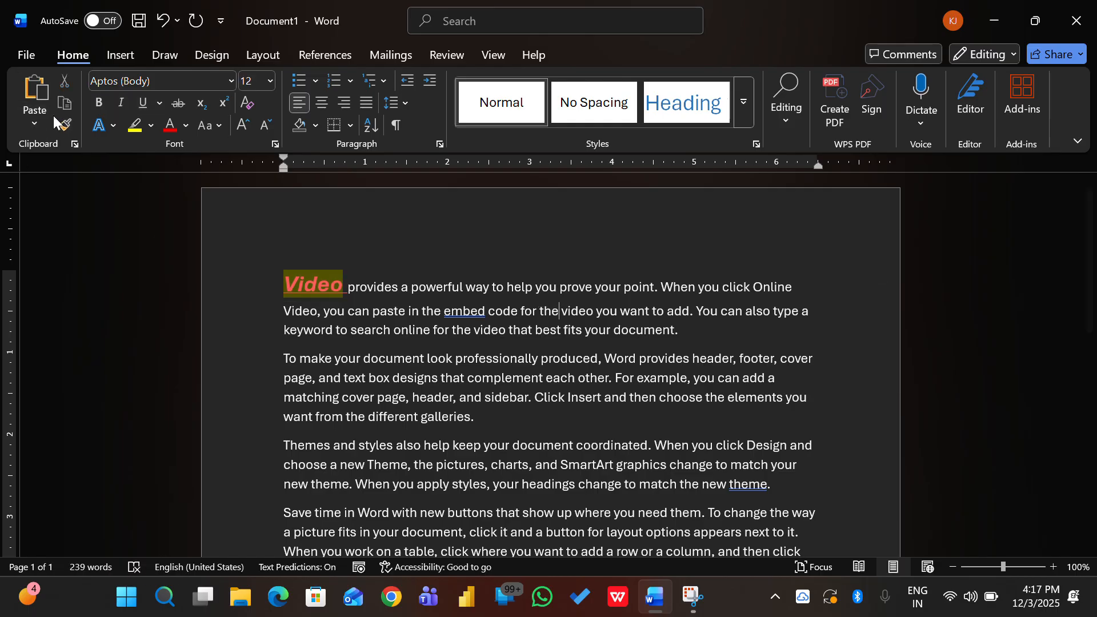
pyautogui.click(274, 295)
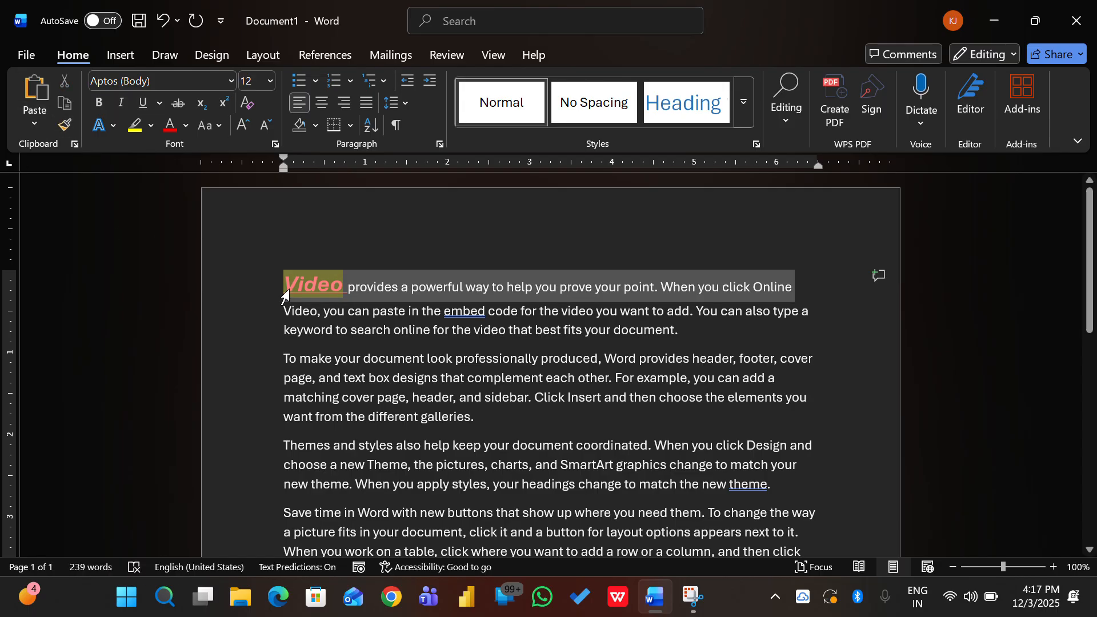
pyautogui.click(325, 286)
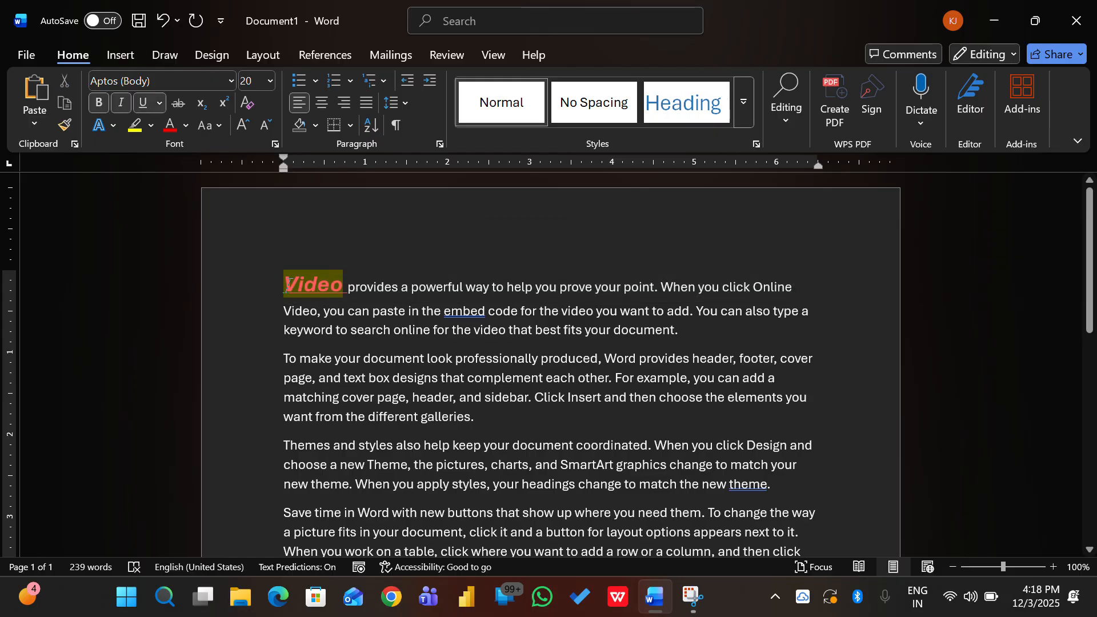
# Apply the formatting of "Video" to the word "provides" with Format Painter.
pyautogui.moveTo(291, 284); pyautogui.dragTo(344, 285)
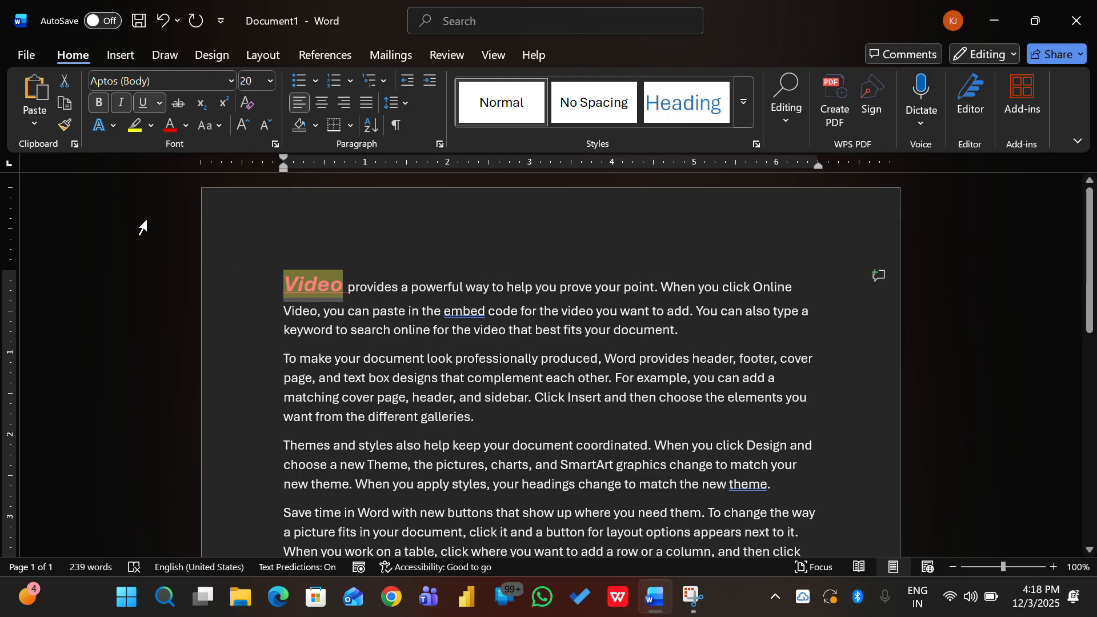
pyautogui.click(64, 125)
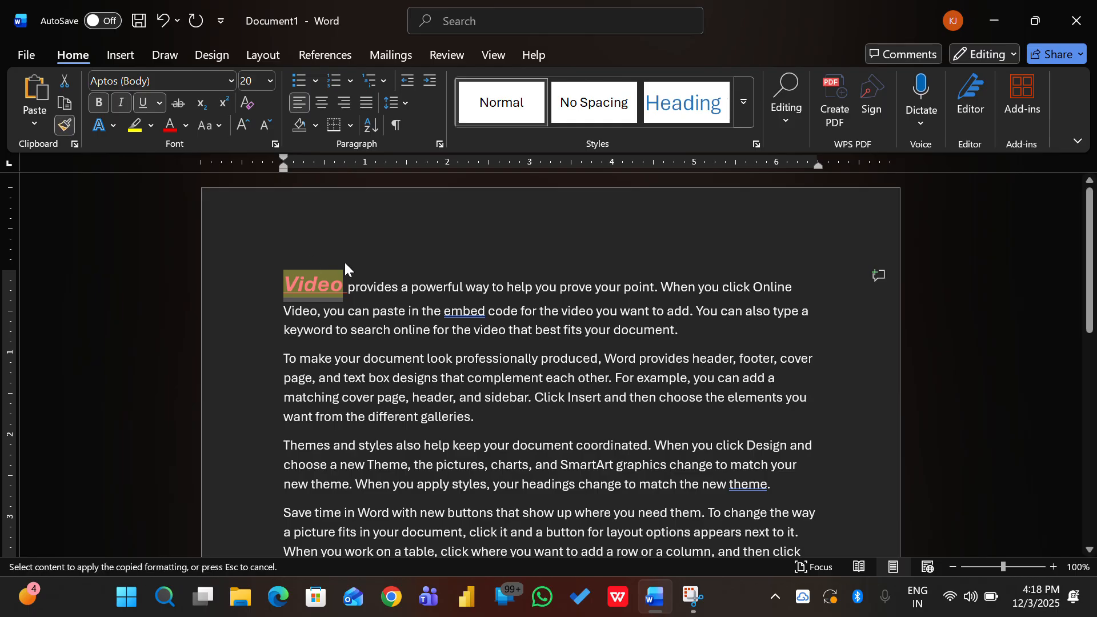
pyautogui.click(373, 280)
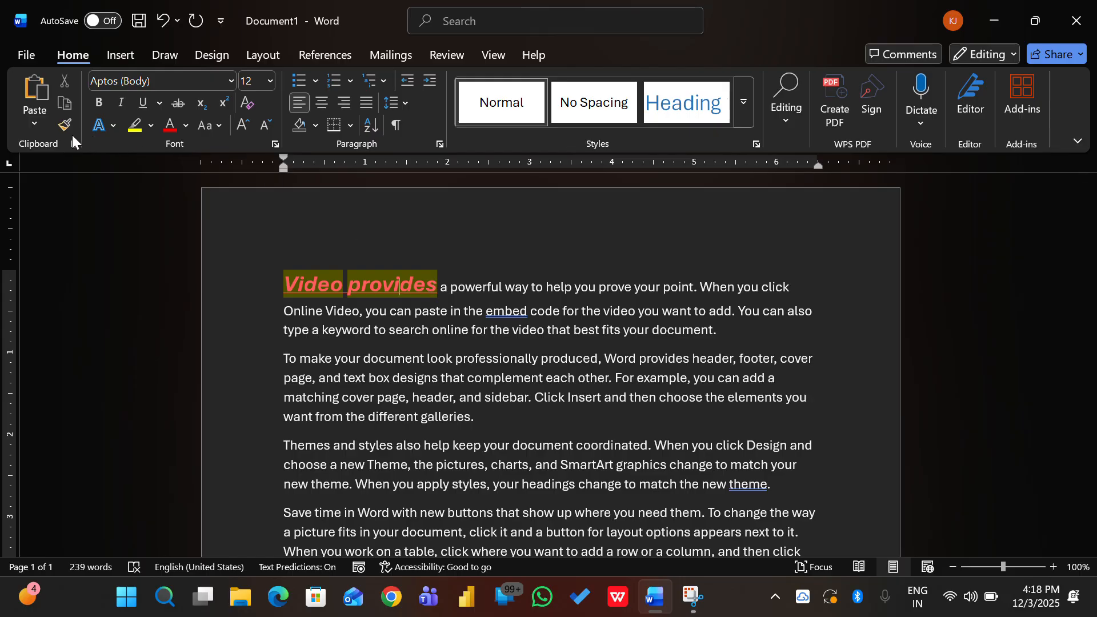
# Use Format Painter repeatedly to apply the formatting of "Video" to "embed", "way", "prove", "point", "professionally" and "document", then turn it off.
pyautogui.moveTo(286, 284); pyautogui.dragTo(345, 283)
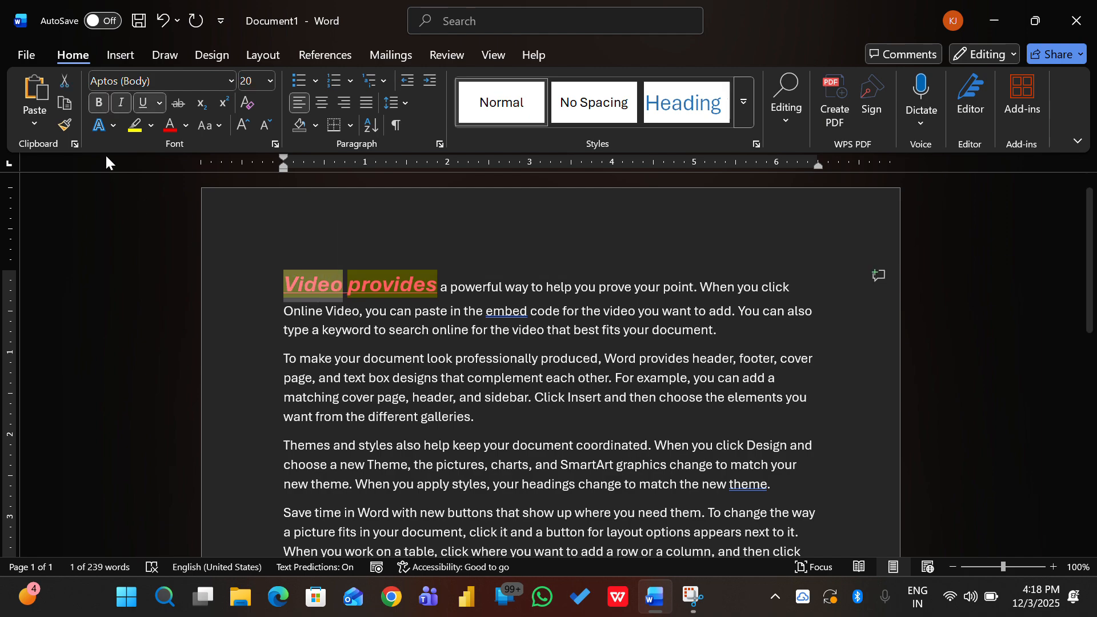
pyautogui.click(65, 126)
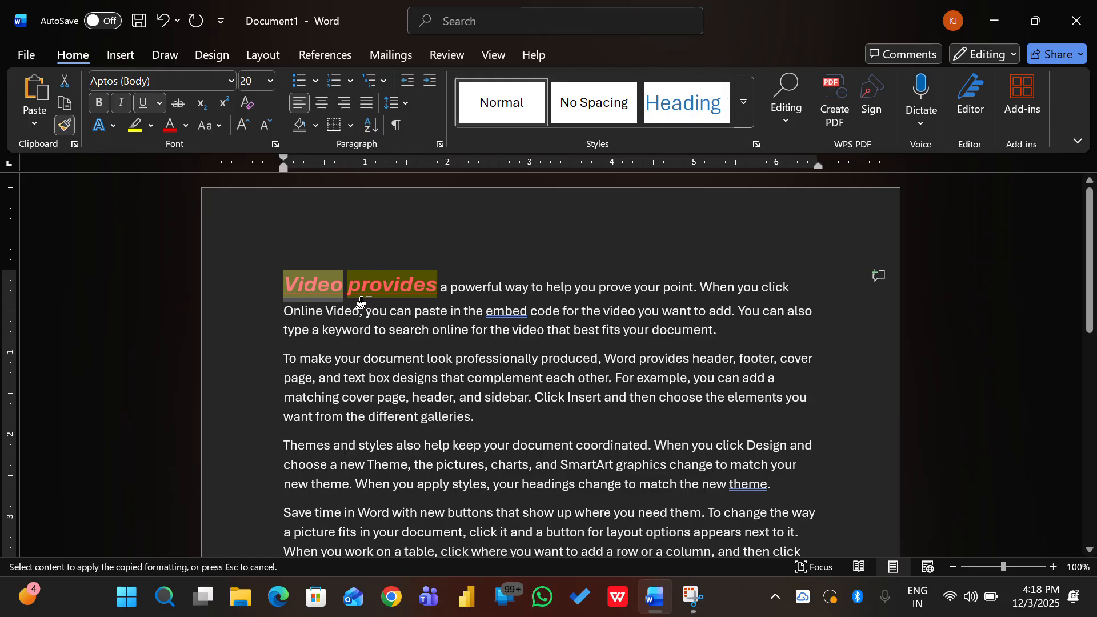
pyautogui.click(526, 282)
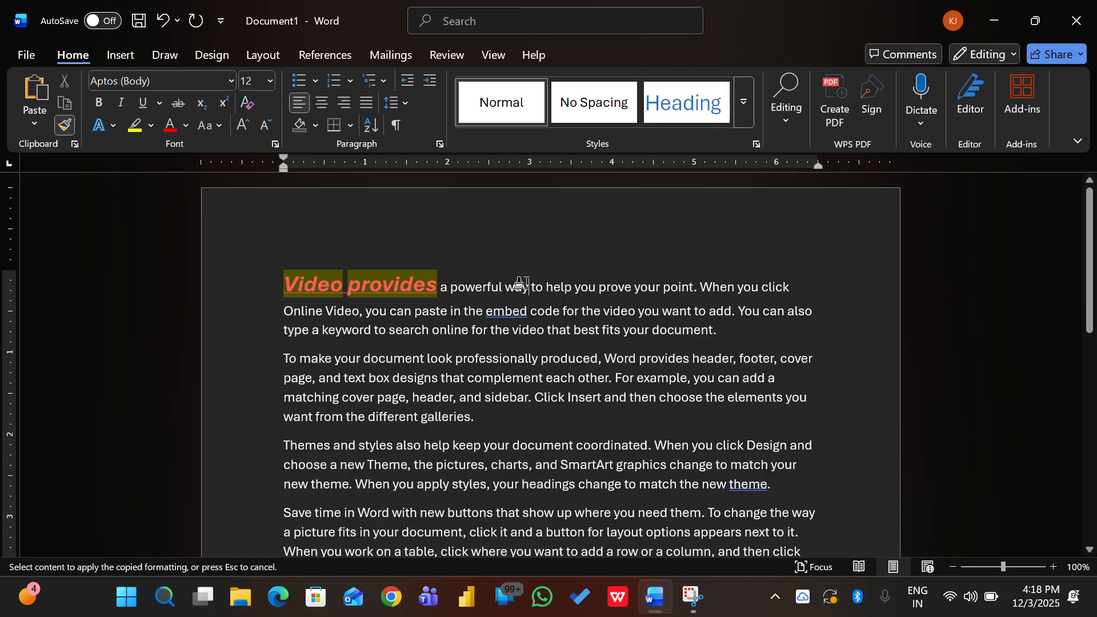
pyautogui.click(503, 312)
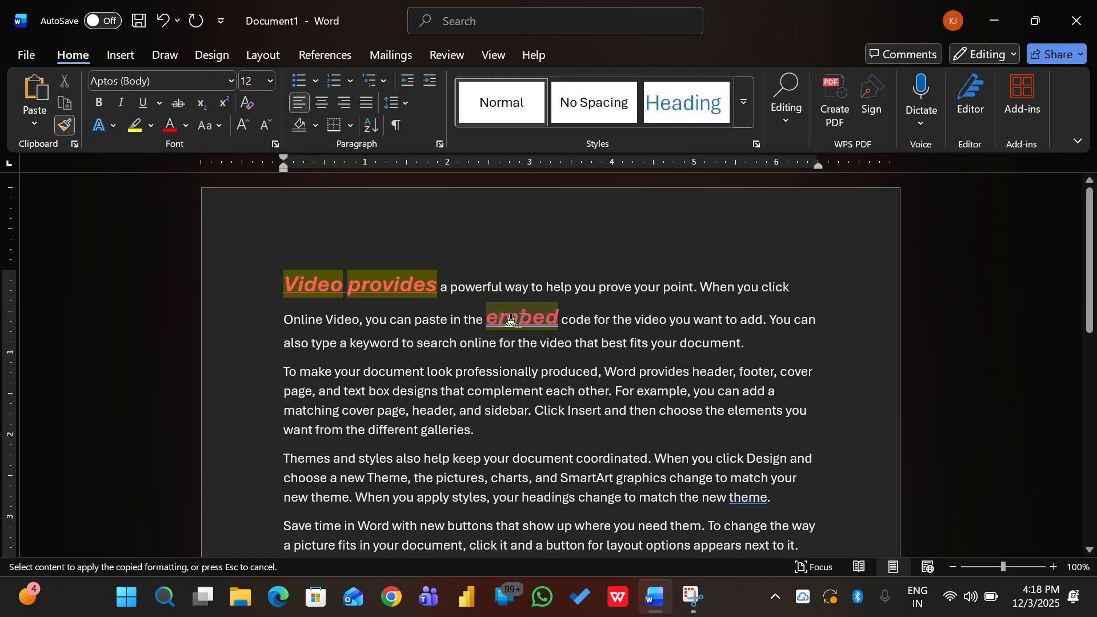
pyautogui.click(519, 287)
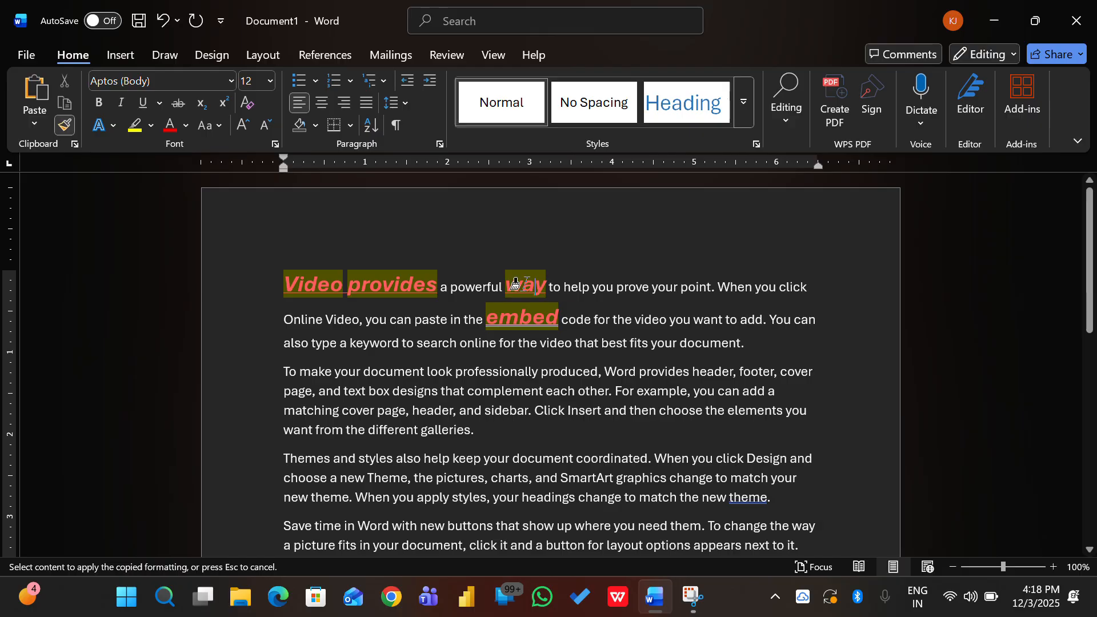
pyautogui.click(631, 287)
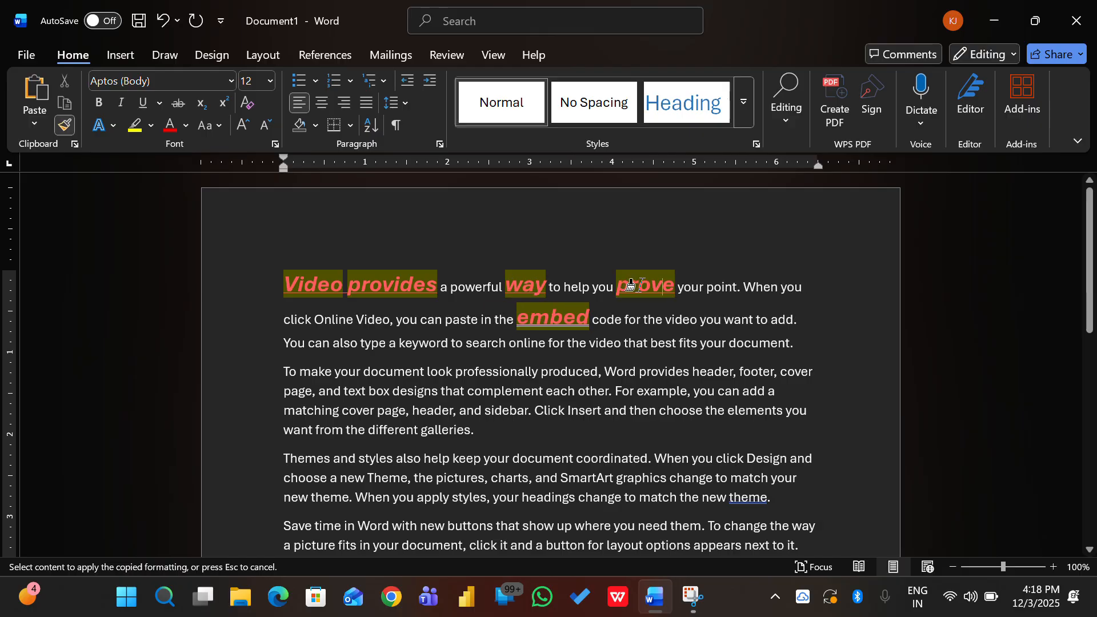
pyautogui.click(730, 285)
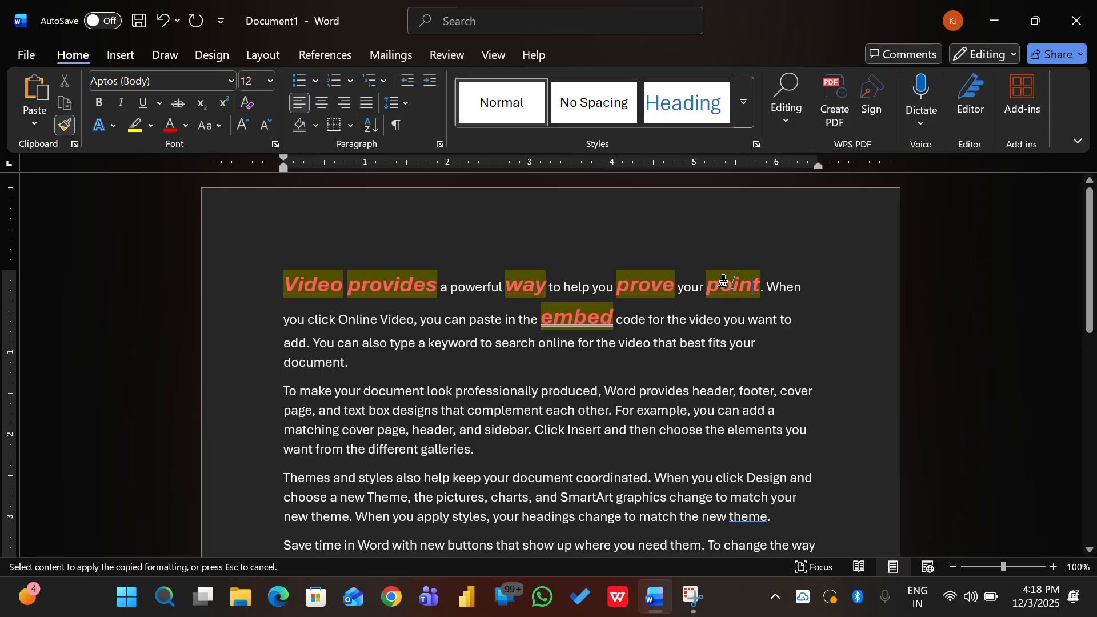
pyautogui.click(506, 384)
pyautogui.click(382, 390)
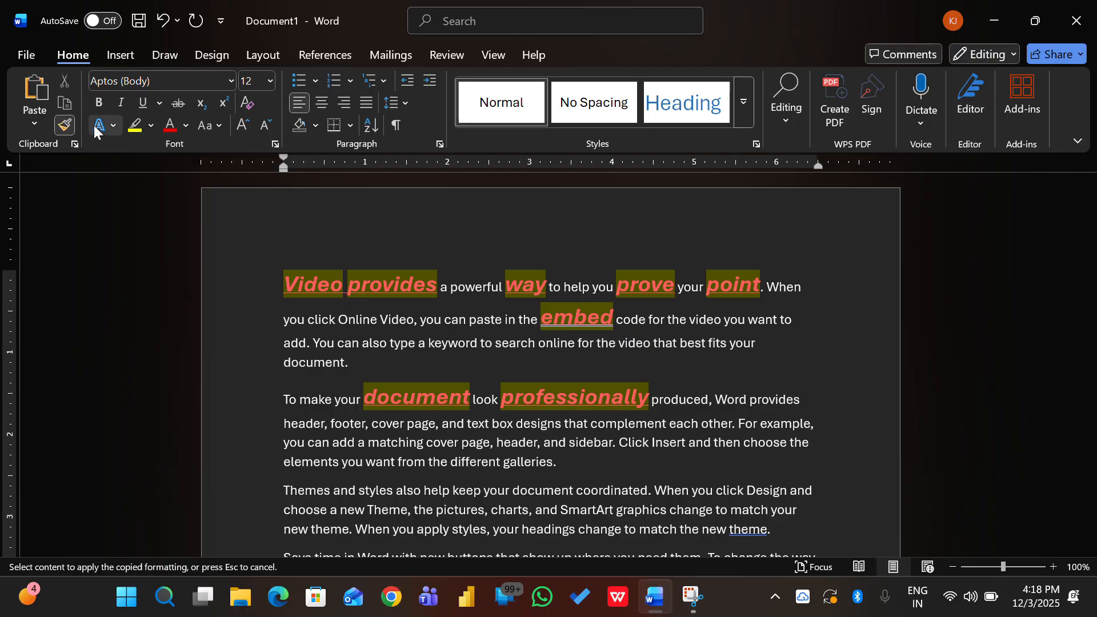
pyautogui.click(64, 124)
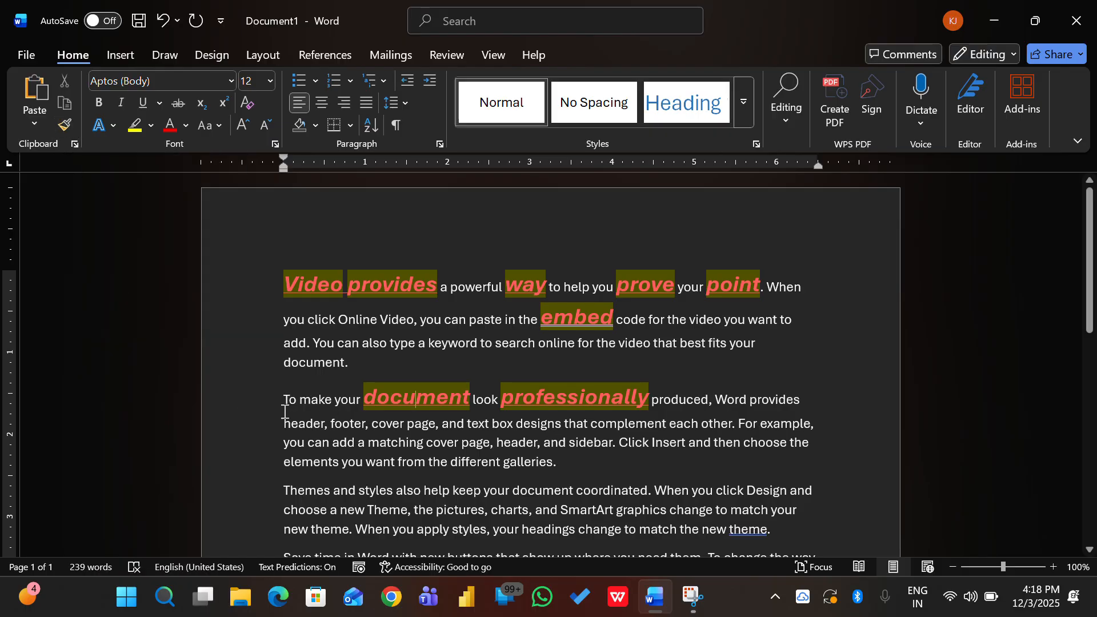
# Change the font of "header, footer, cover page," in the second paragraph to ADLaM Display.
pyautogui.scroll(-2, 284, 383)
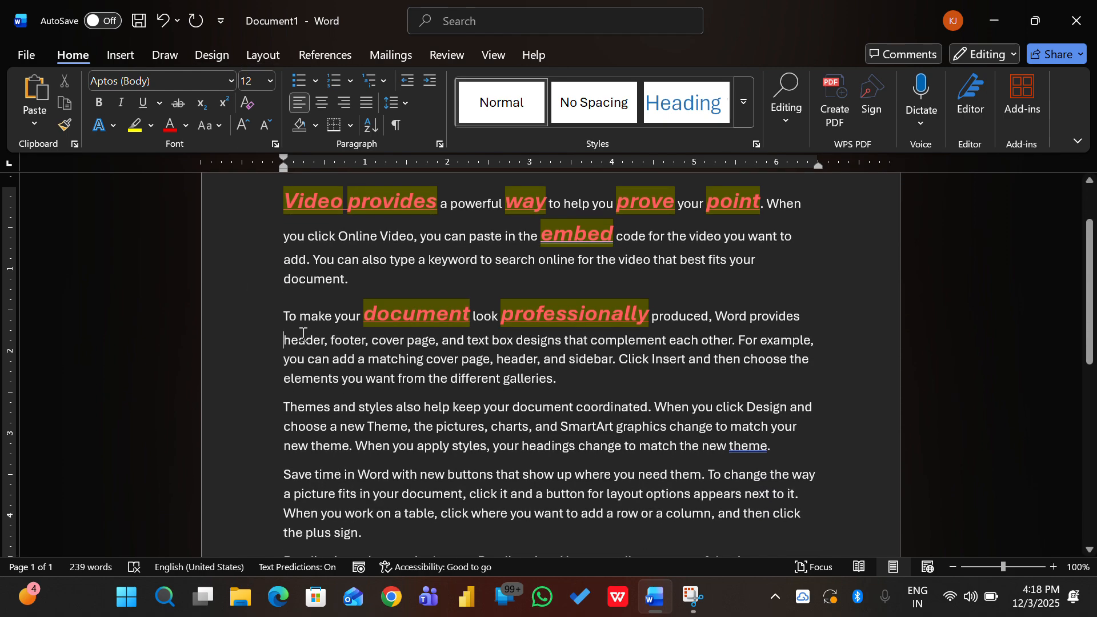
pyautogui.moveTo(284, 340); pyautogui.dragTo(443, 338)
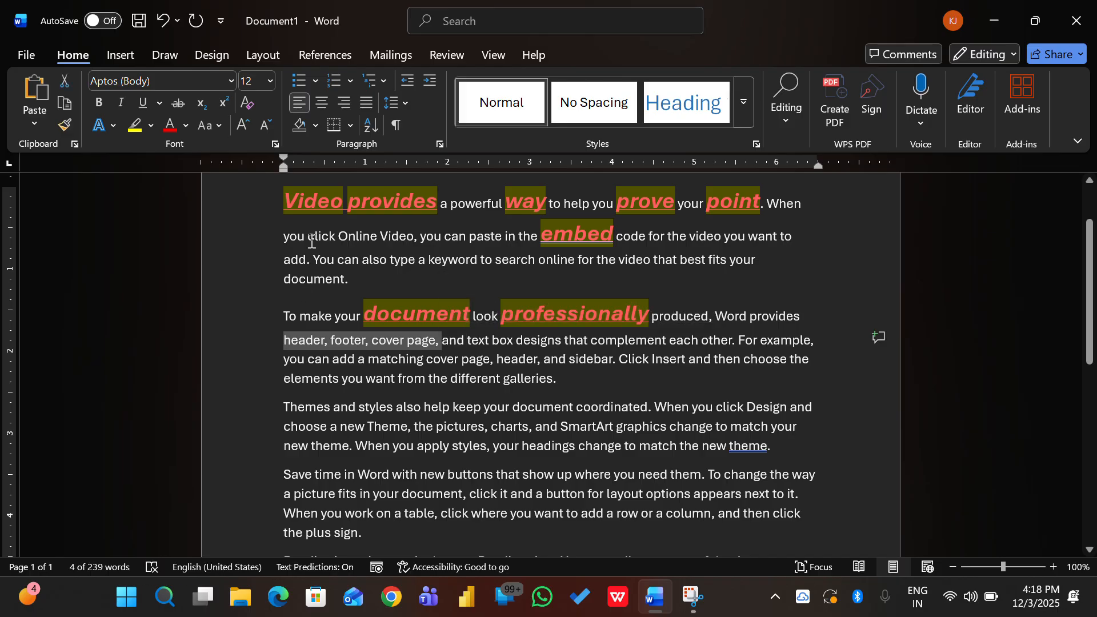
pyautogui.click(226, 83)
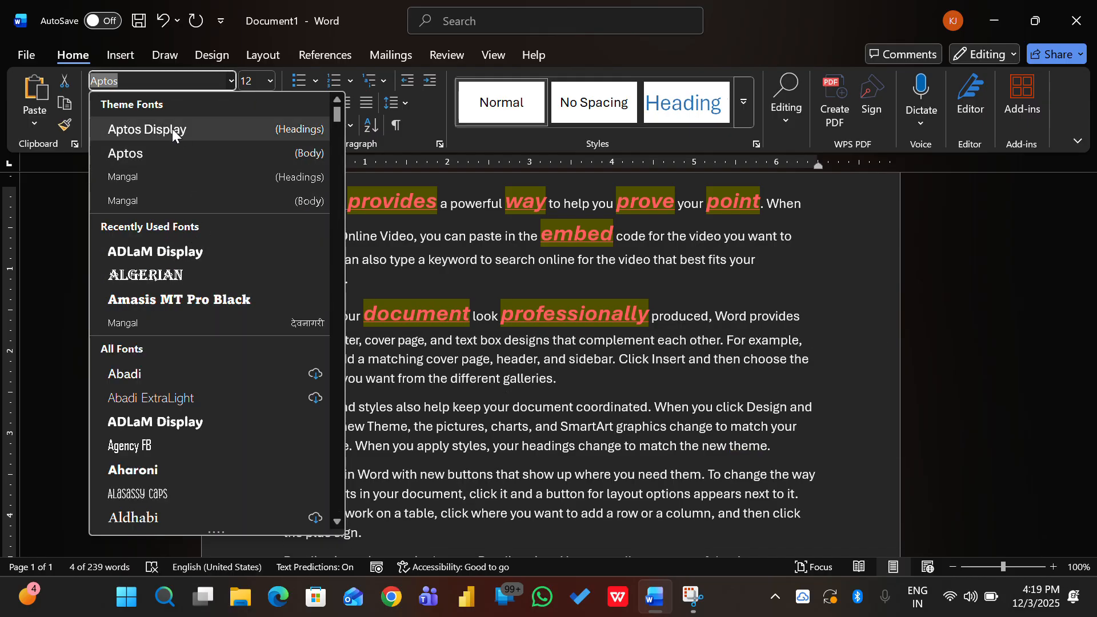
pyautogui.click(149, 254)
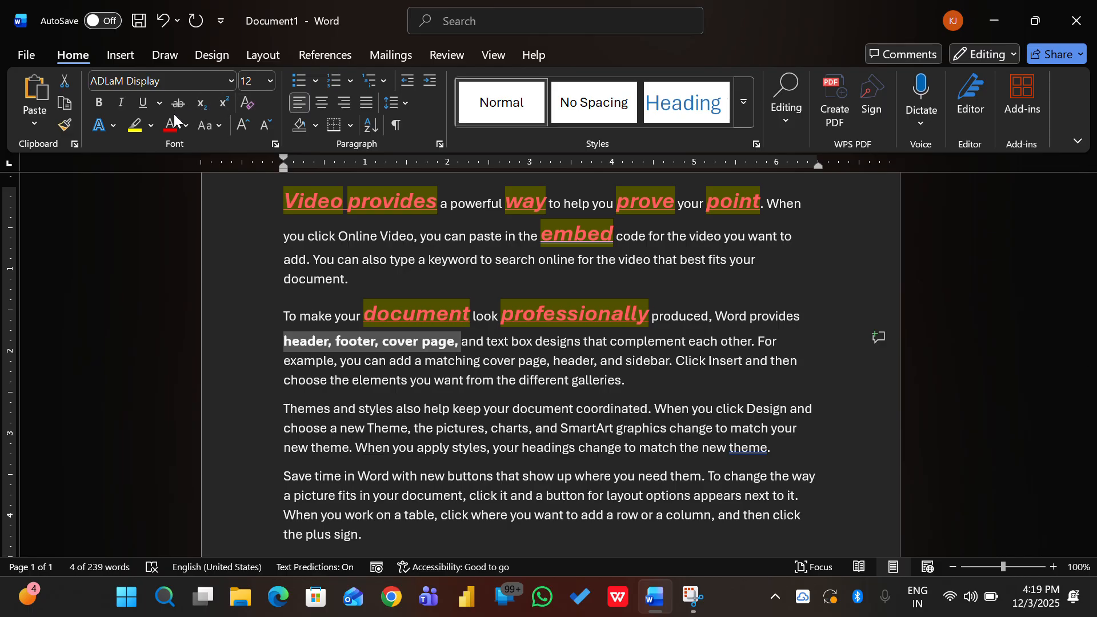
# Increase the font size of "header, footer, cover page," stepwise to 28.
pyautogui.click(246, 125)
pyautogui.click(246, 125)
pyautogui.click(246, 125)
pyautogui.click(246, 125)
pyautogui.click(245, 125)
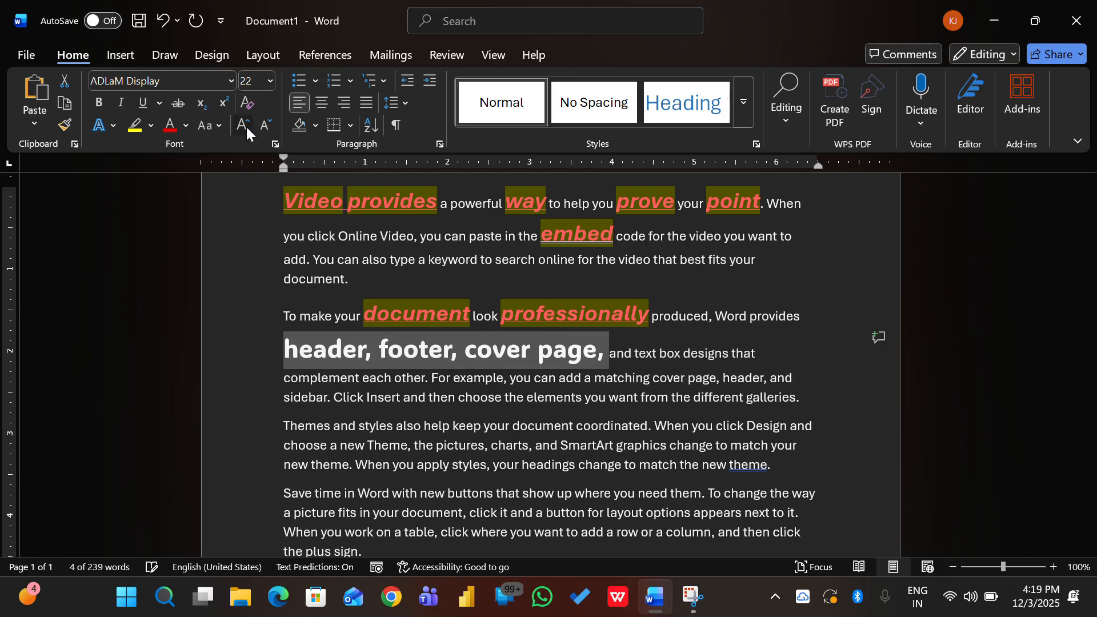
pyautogui.click(246, 125)
pyautogui.click(245, 125)
pyautogui.click(246, 125)
# Decrease the font size of "header, footer, cover page," stepwise to 20.
pyautogui.click(266, 124)
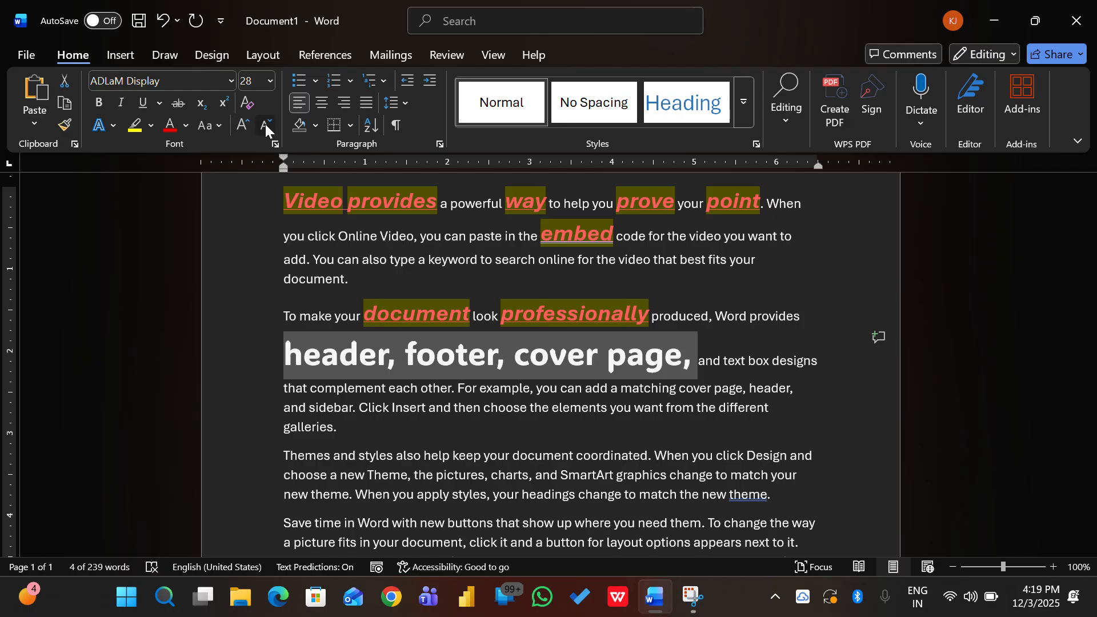
pyautogui.click(265, 125)
pyautogui.click(265, 125)
pyautogui.click(265, 125)
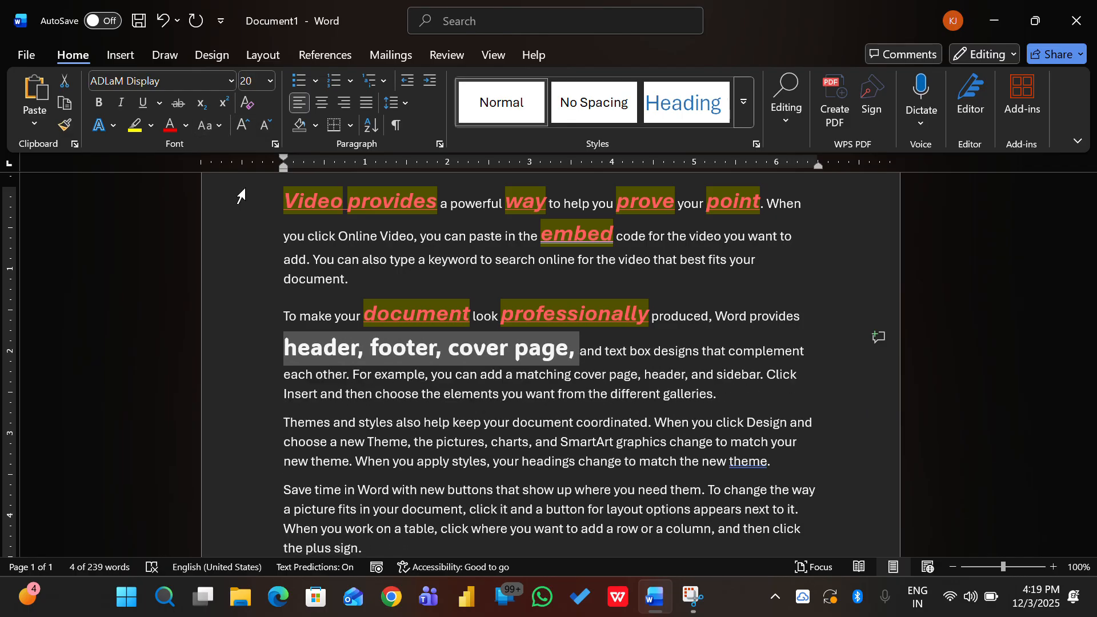
# Clear all formatting from the whole document and set its text highlighting to No Color.
pyautogui.click(324, 422)
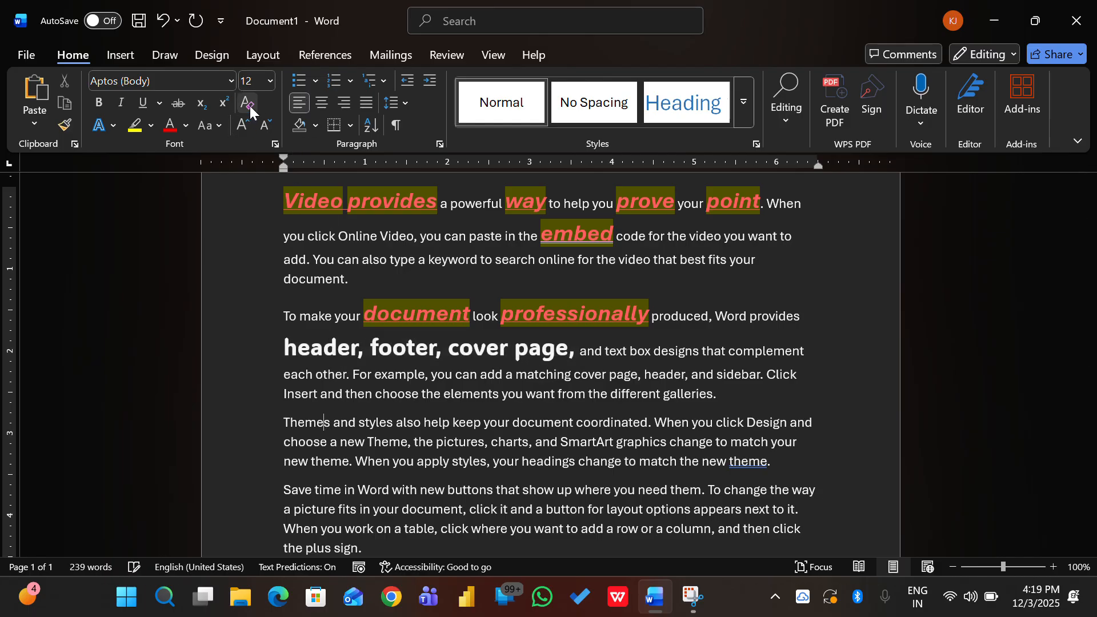
pyautogui.hotkey('ctrl', 'a')
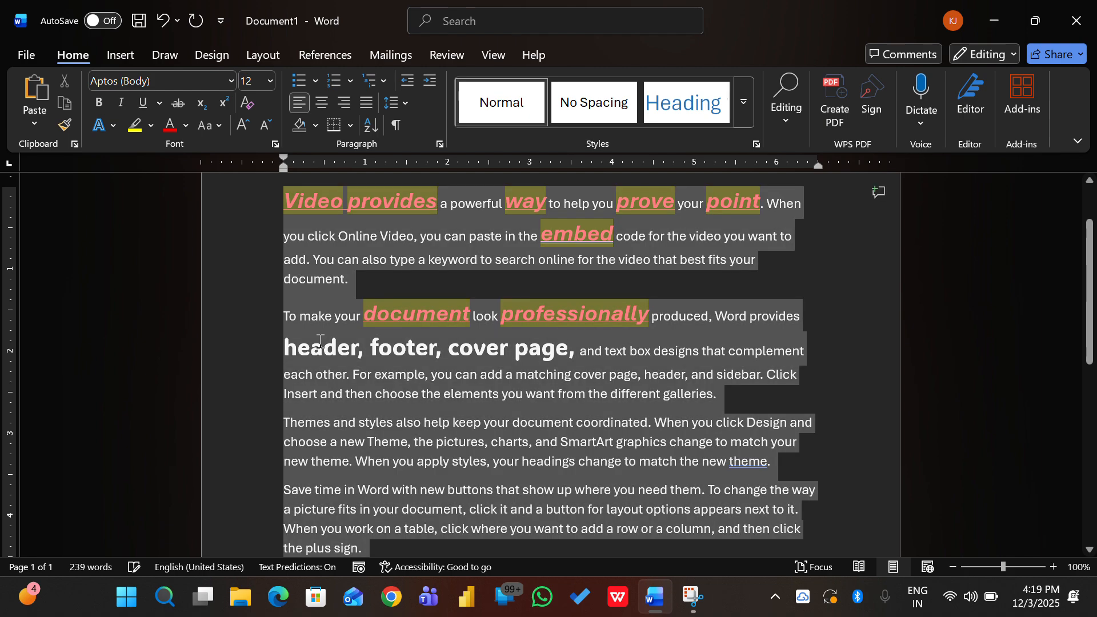
pyautogui.click(249, 105)
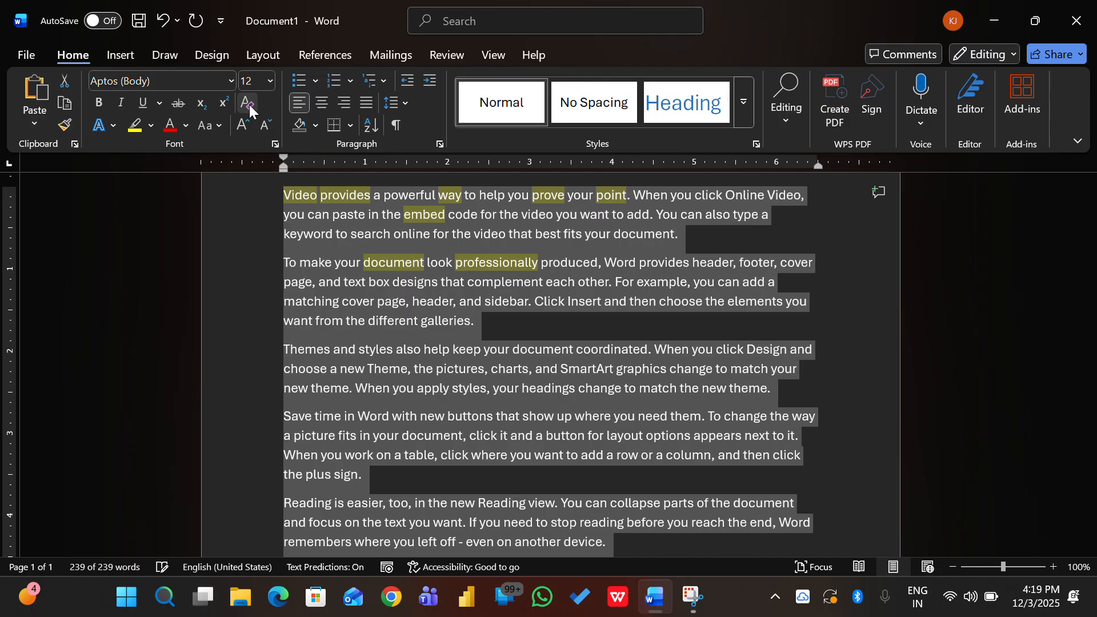
pyautogui.click(151, 126)
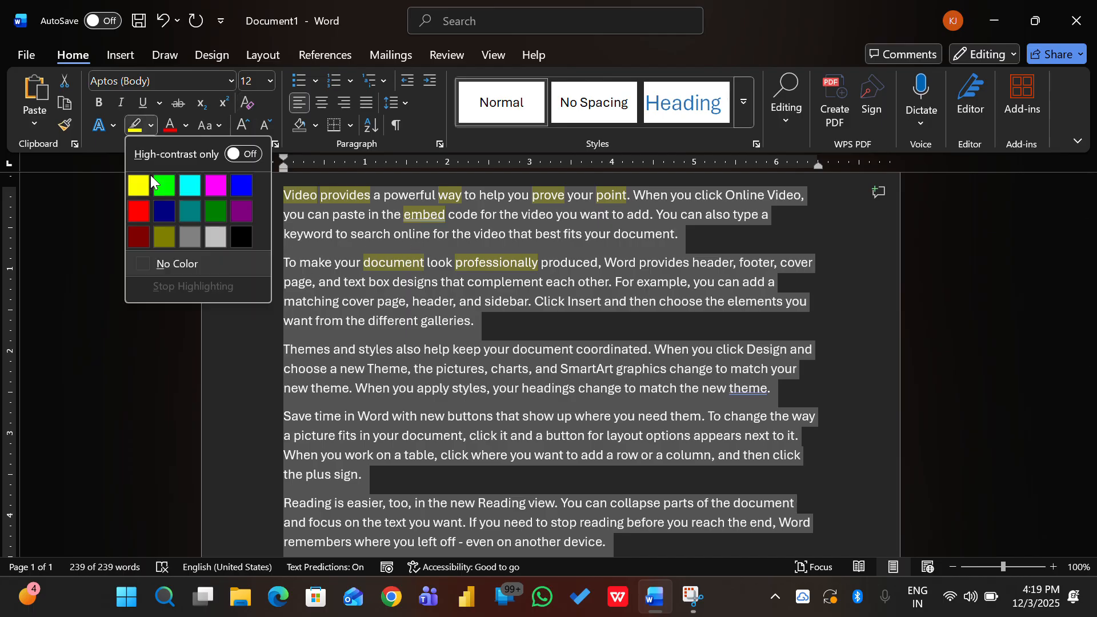
pyautogui.click(158, 265)
pyautogui.press('Right')
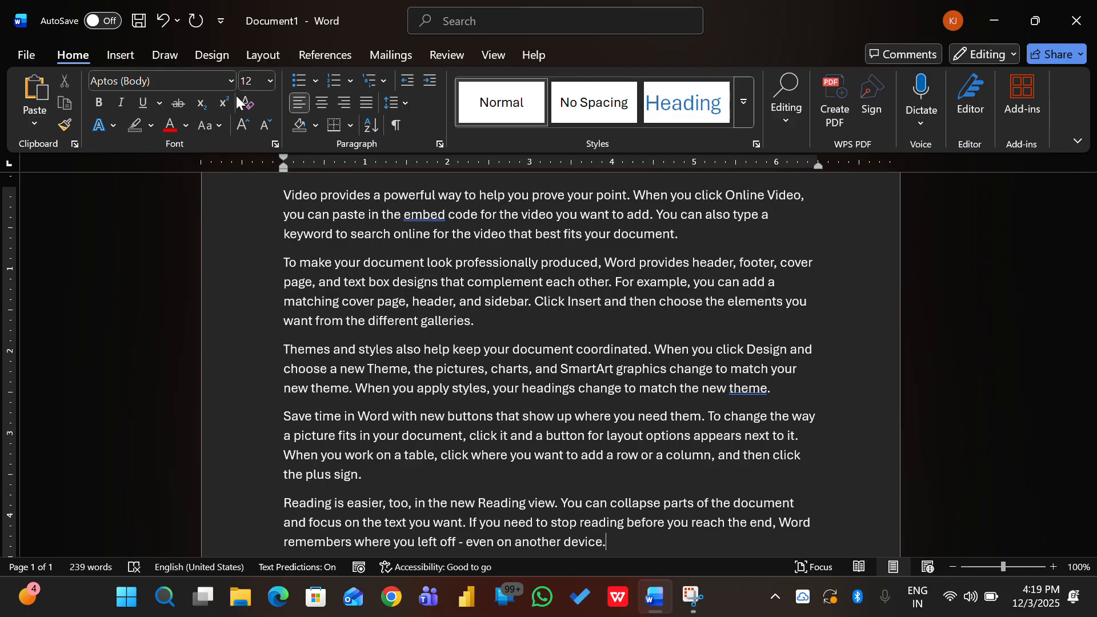
pyautogui.click(537, 493)
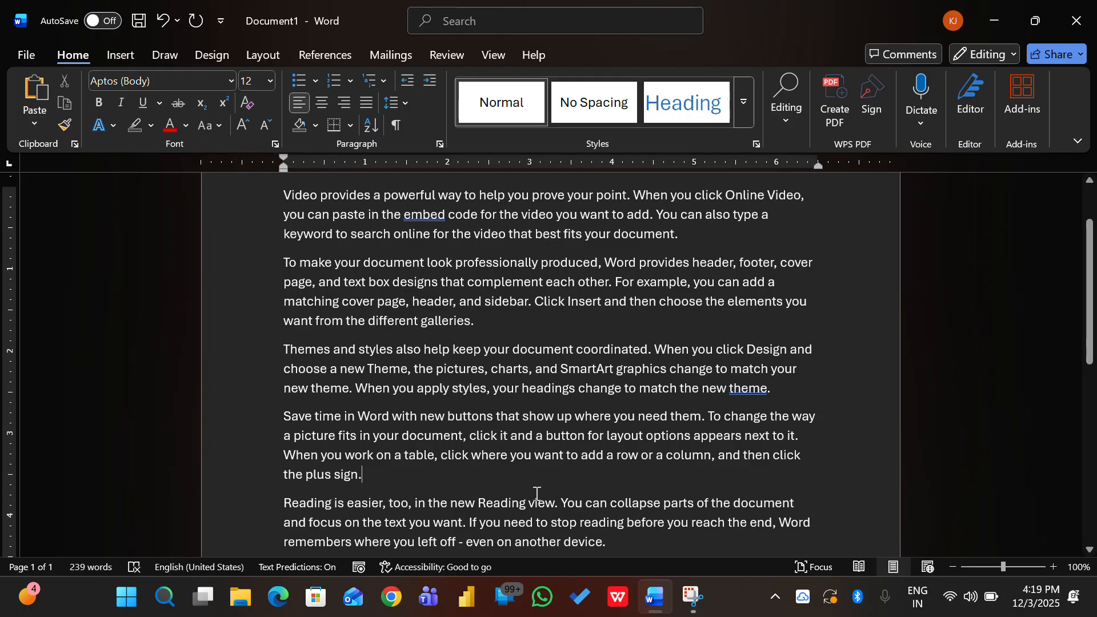
pyautogui.moveTo(262, 191); pyautogui.dragTo(291, 480)
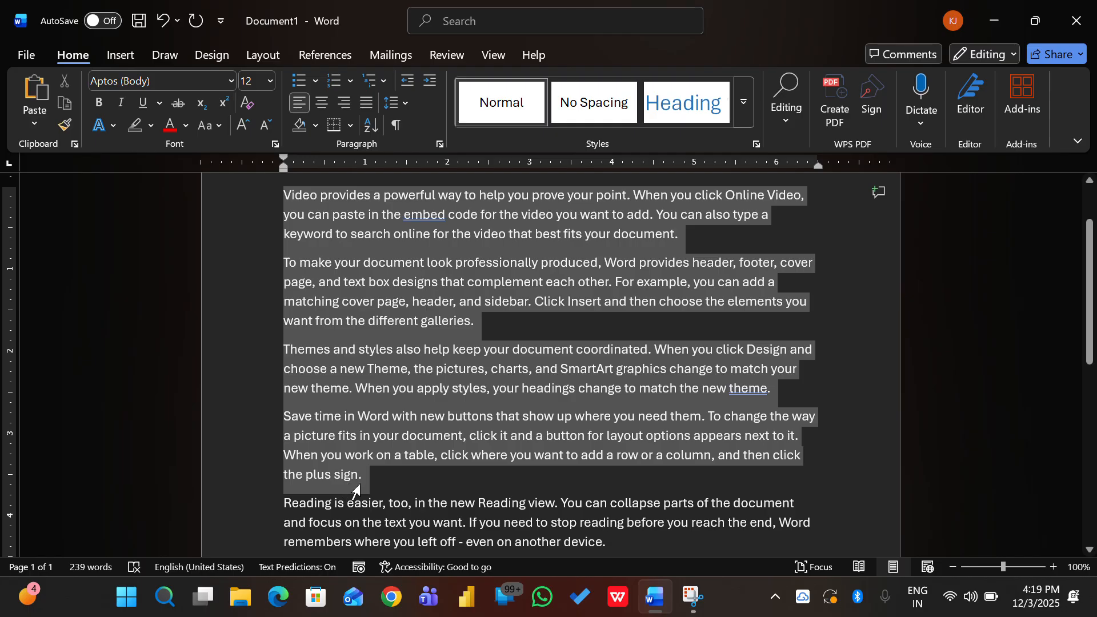
pyautogui.click(219, 125)
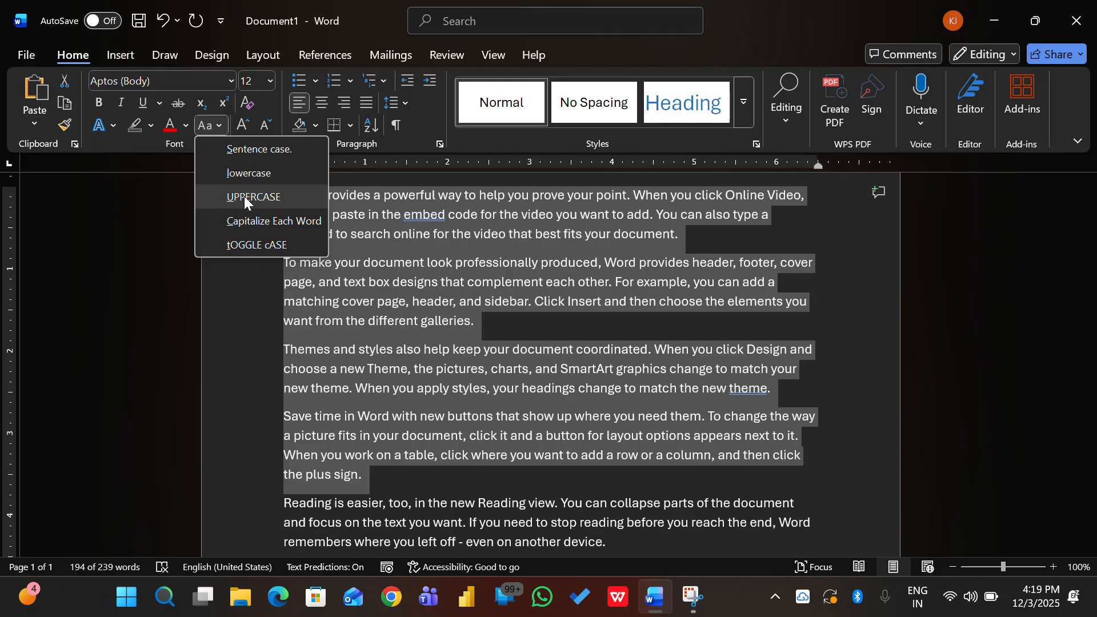
pyautogui.click(253, 348)
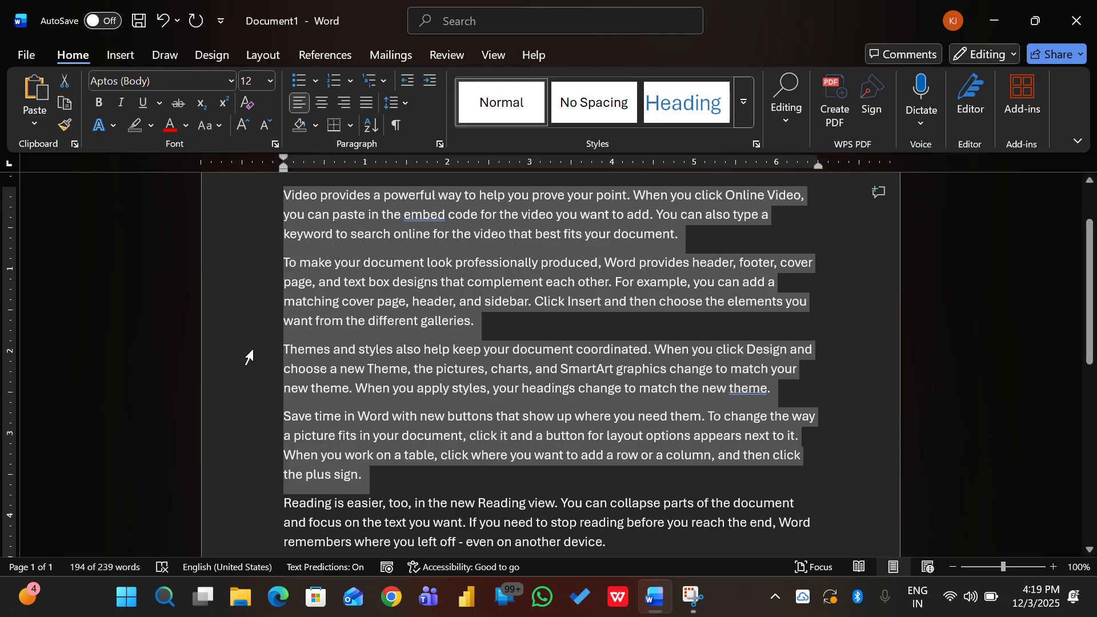
pyautogui.click(284, 350)
pyautogui.click(314, 347)
pyautogui.scroll(-1, 315, 347)
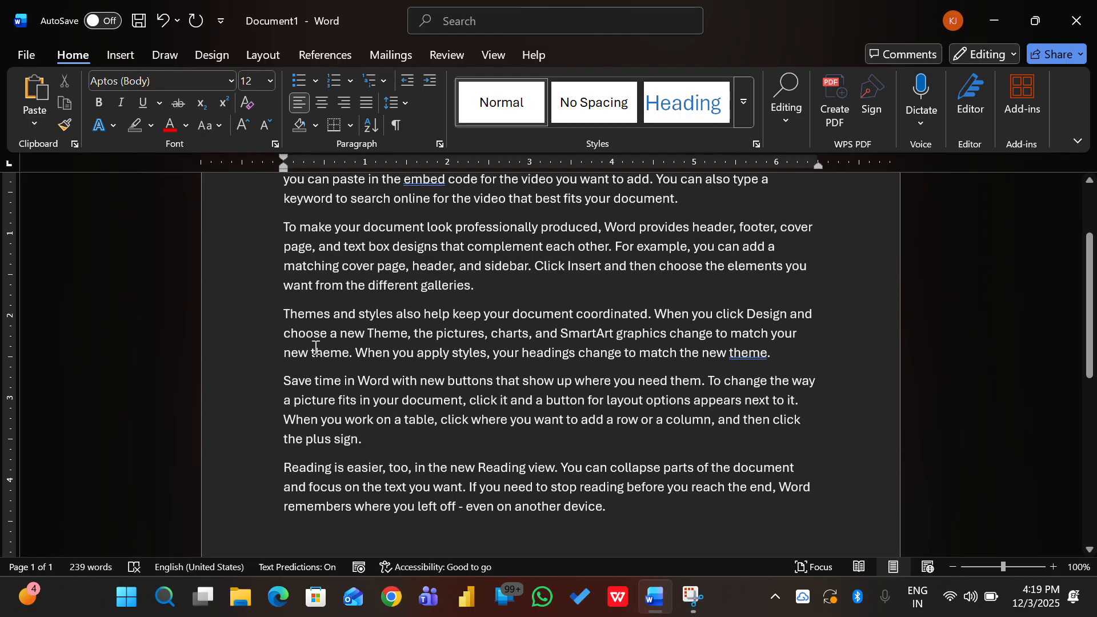
pyautogui.scroll(1, 315, 347)
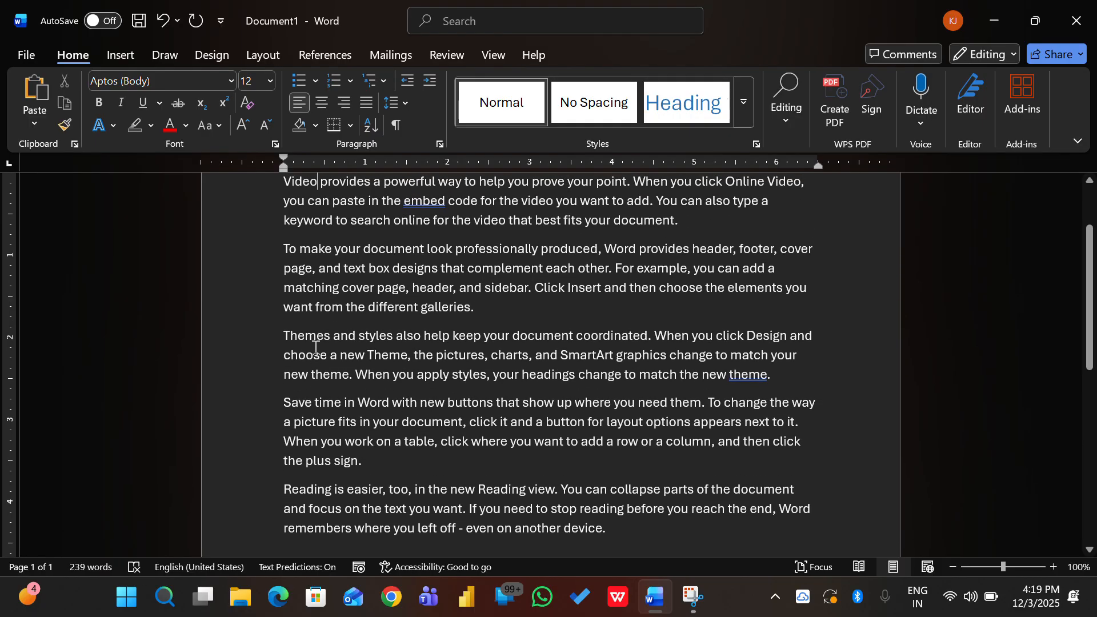
pyautogui.click(212, 125)
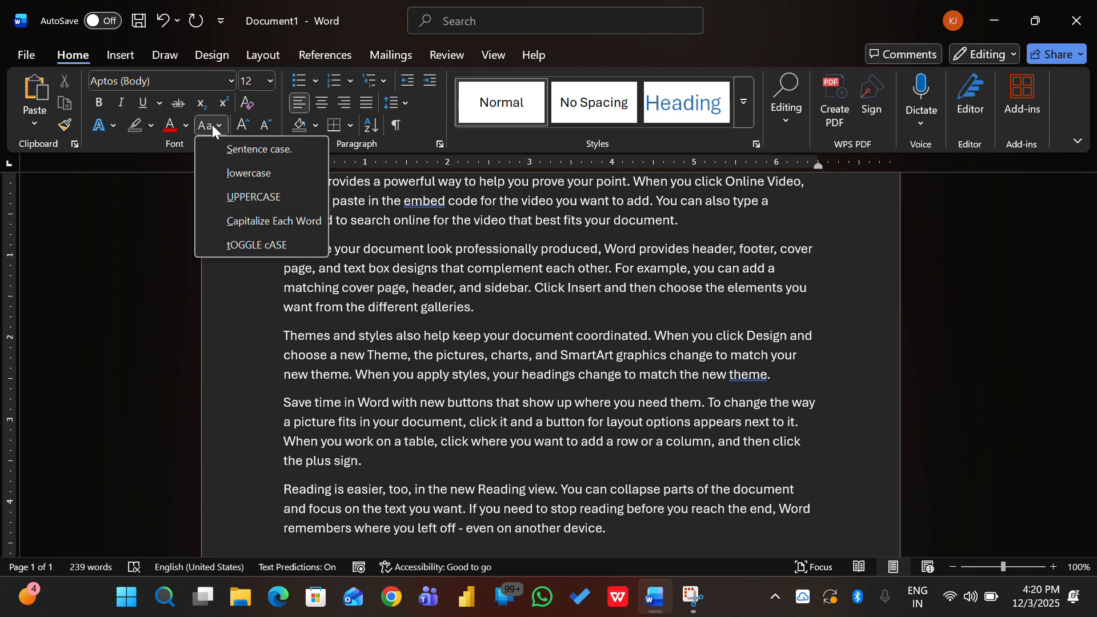
pyautogui.click(238, 147)
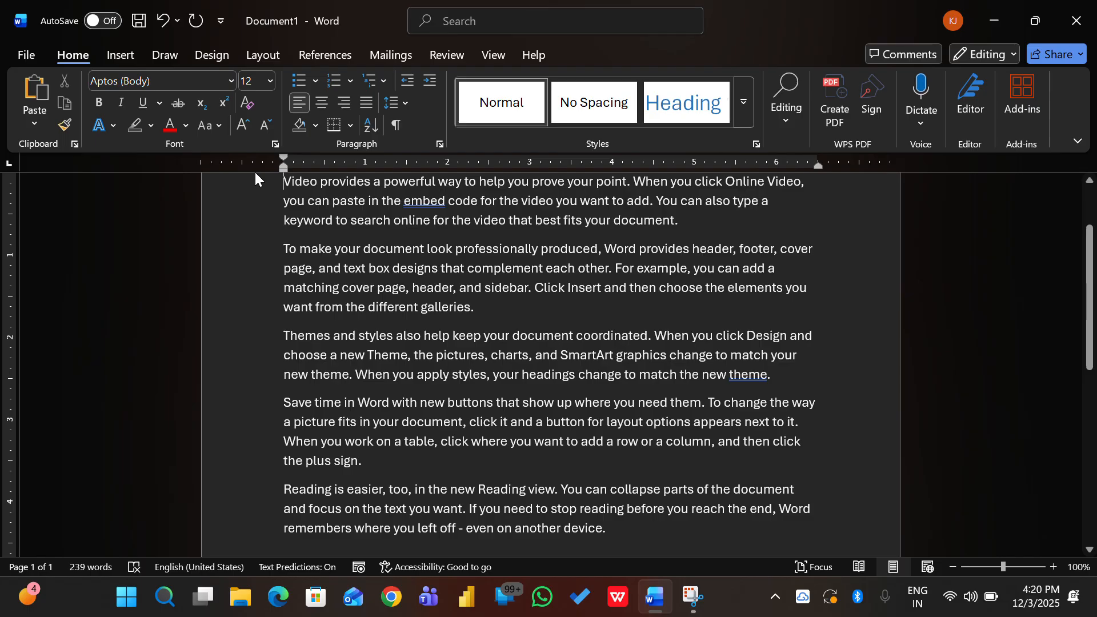
# Convert the whole document's text to Sentence case.
pyautogui.hotkey('ctrl', 'a')
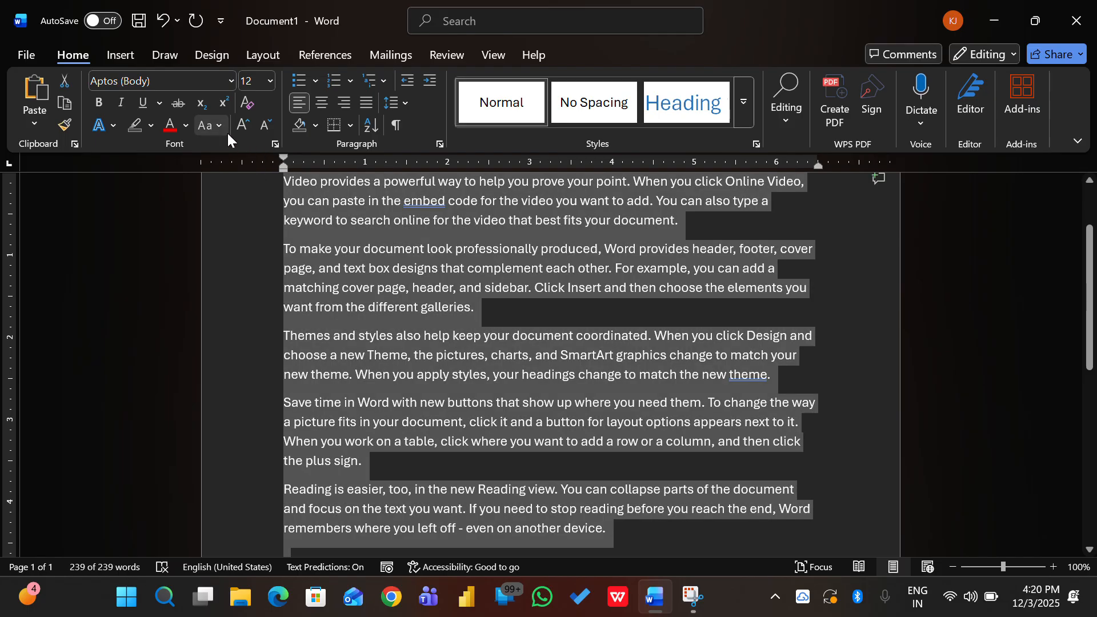
pyautogui.click(217, 125)
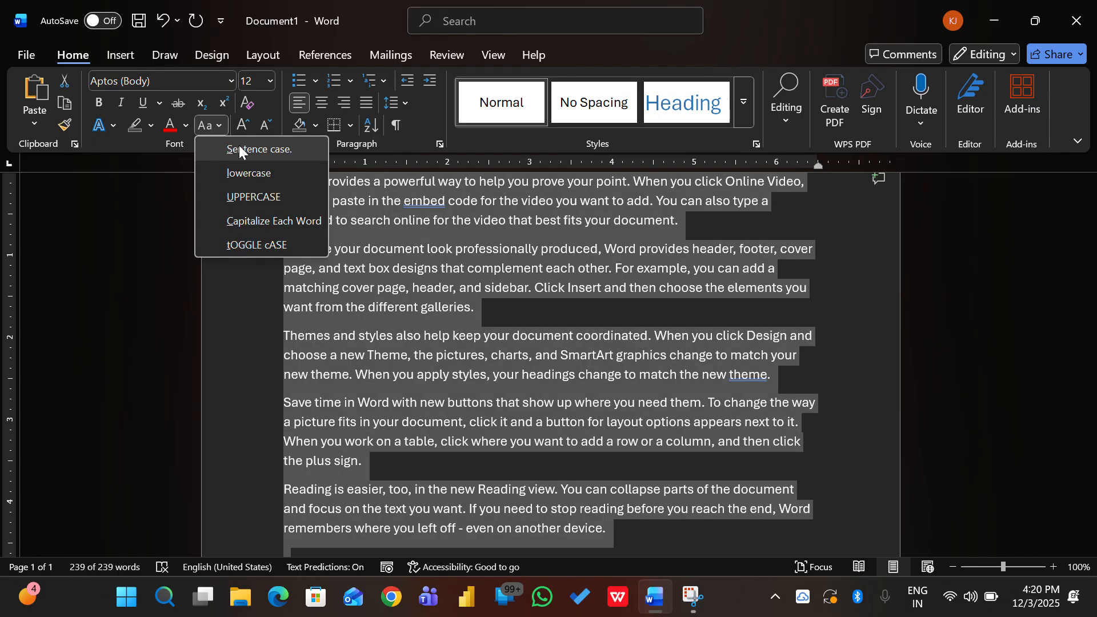
pyautogui.click(239, 147)
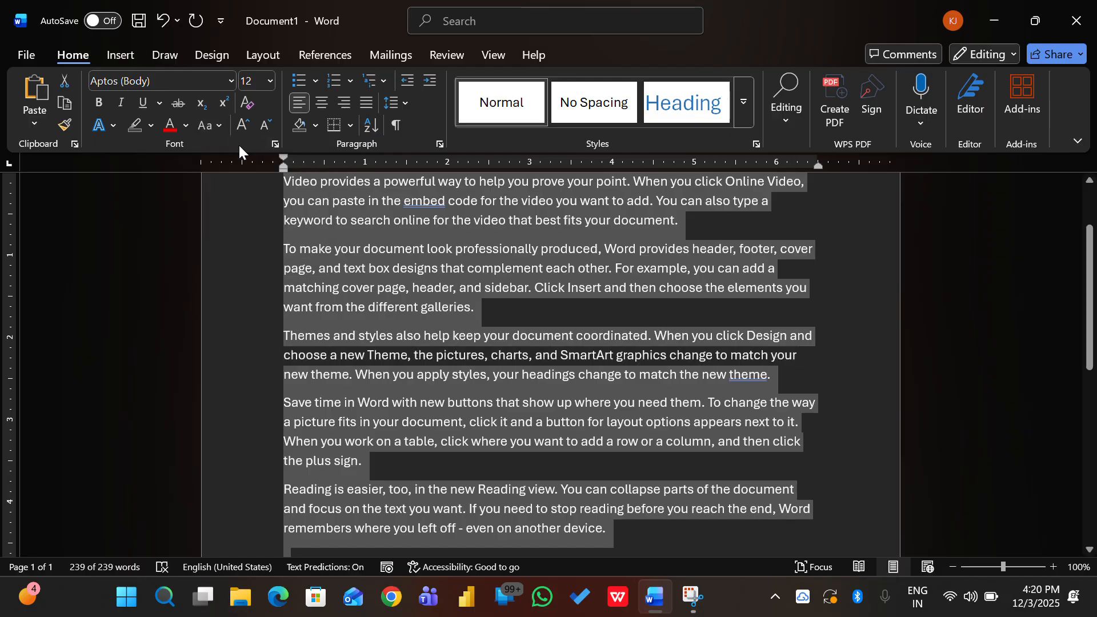
# Change the case of the whole text to UPPERCASE and after that to lowercase.
pyautogui.click(212, 125)
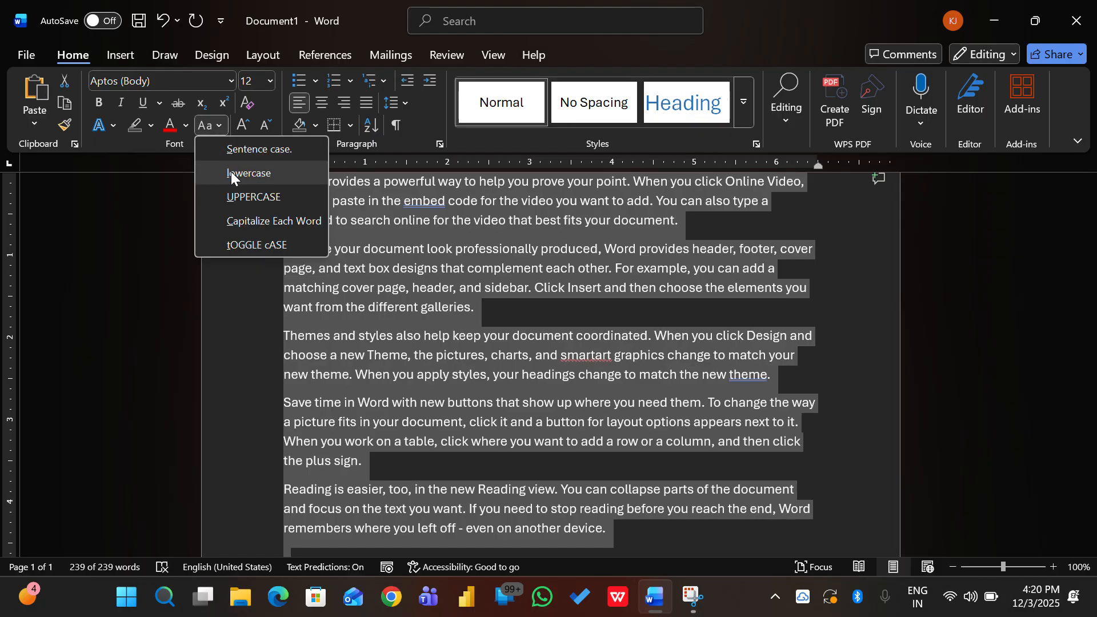
pyautogui.click(235, 195)
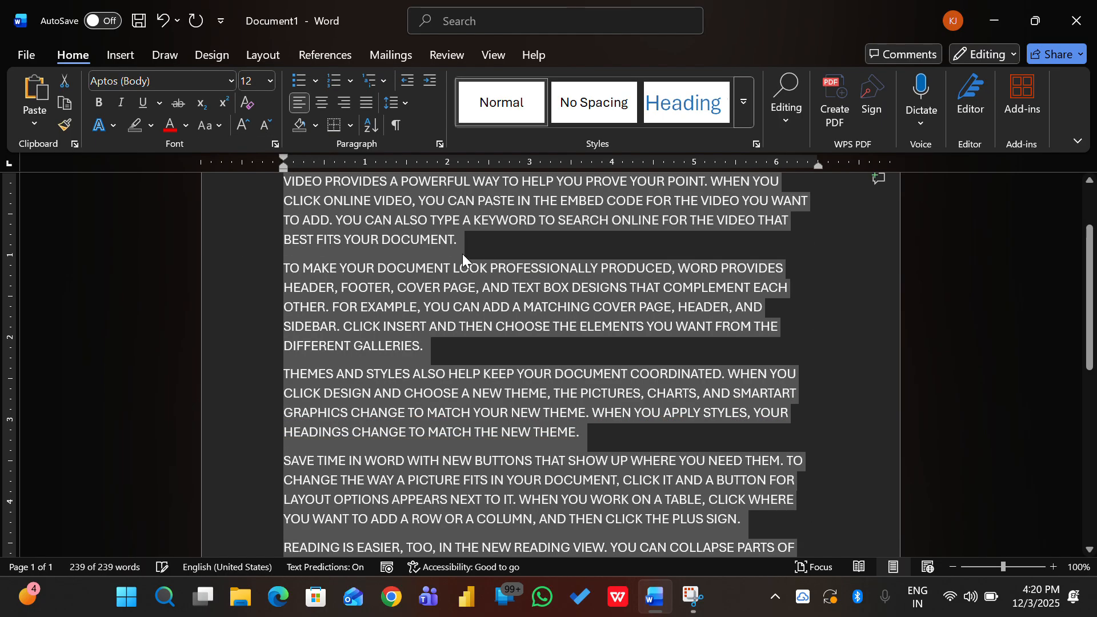
pyautogui.click(218, 127)
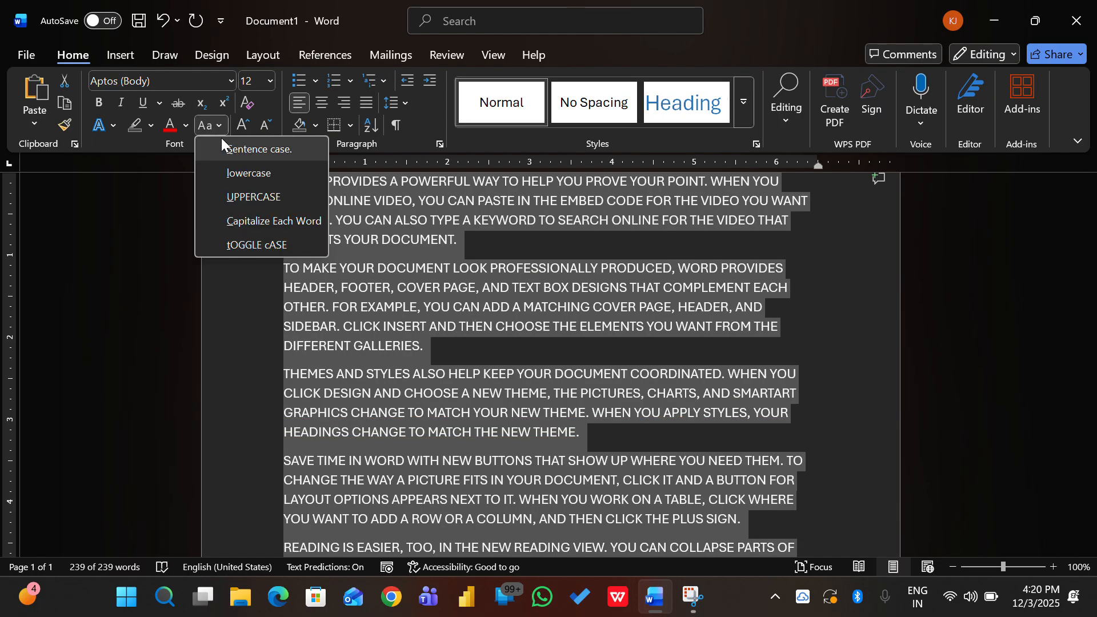
pyautogui.click(238, 175)
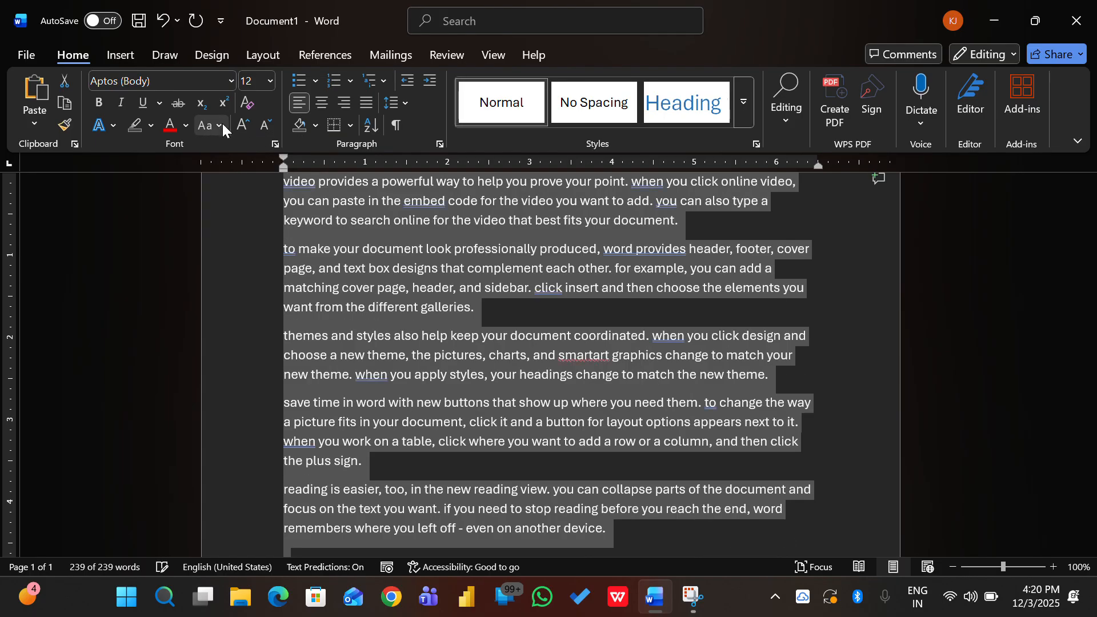
# Apply Capitalize Each Word to the whole text, followed by tOGGLE cASE.
pyautogui.click(222, 123)
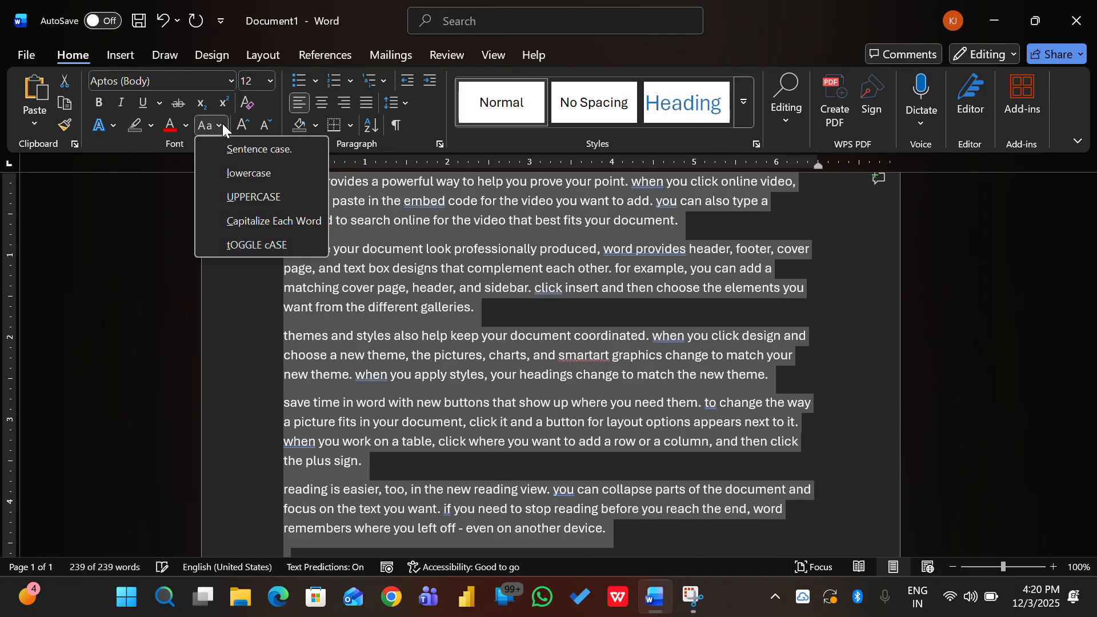
pyautogui.click(241, 220)
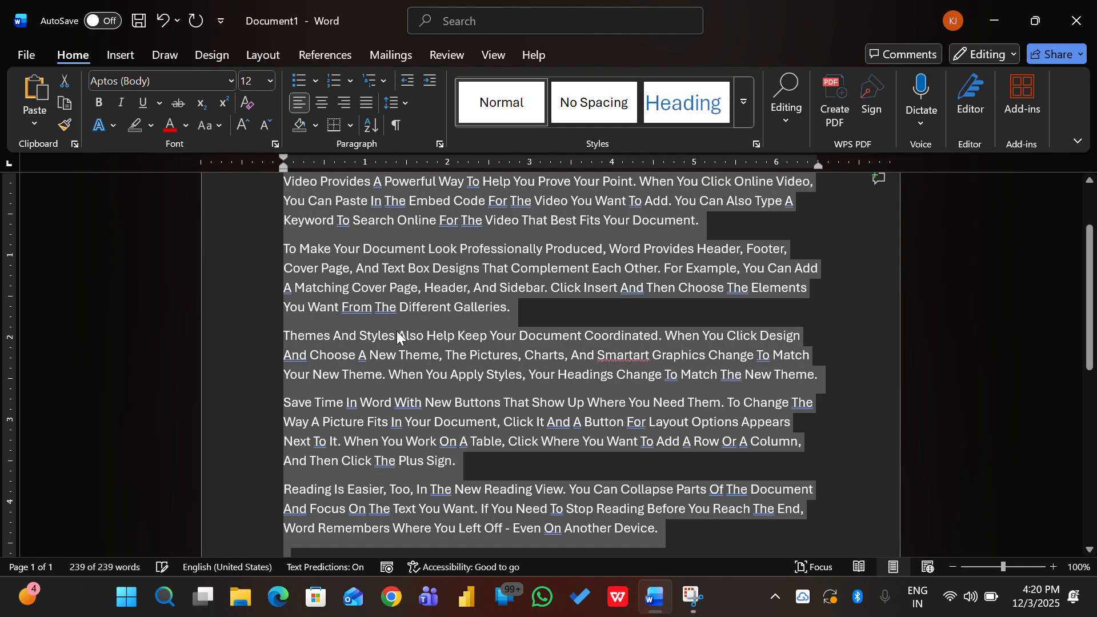
pyautogui.click(218, 123)
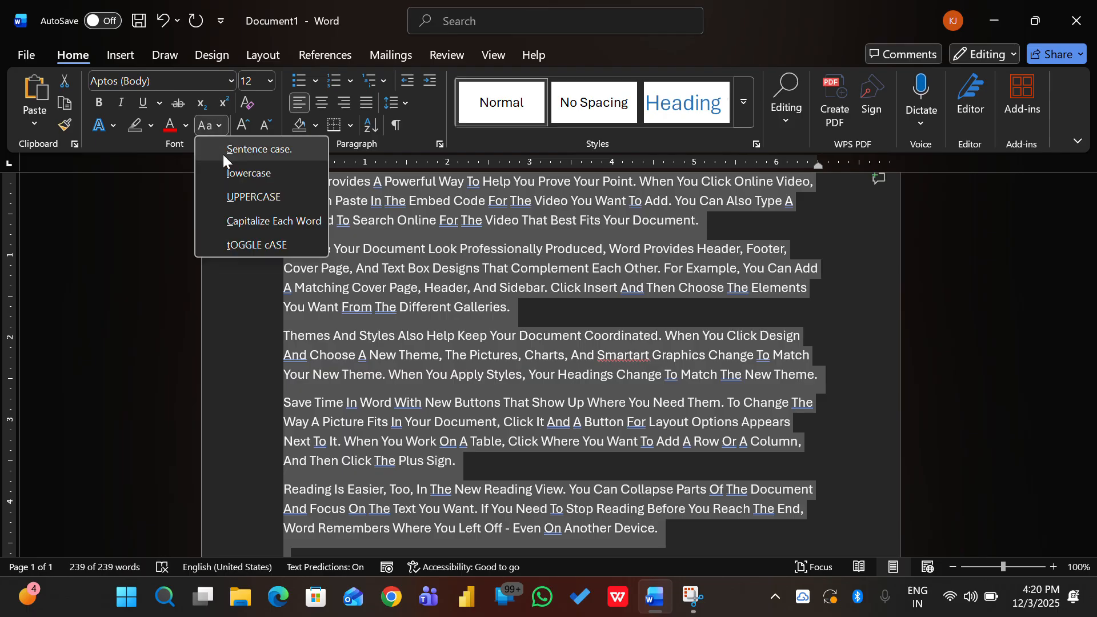
pyautogui.click(252, 244)
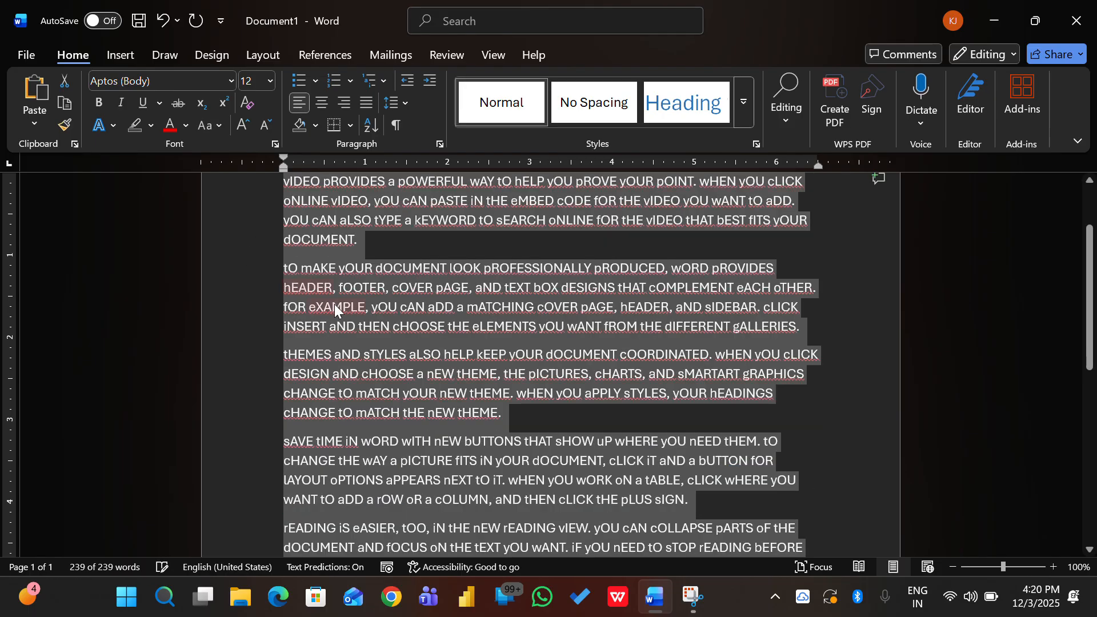
# Try white as the font colour of the whole text, and replace it with the standard red.
pyautogui.click(188, 126)
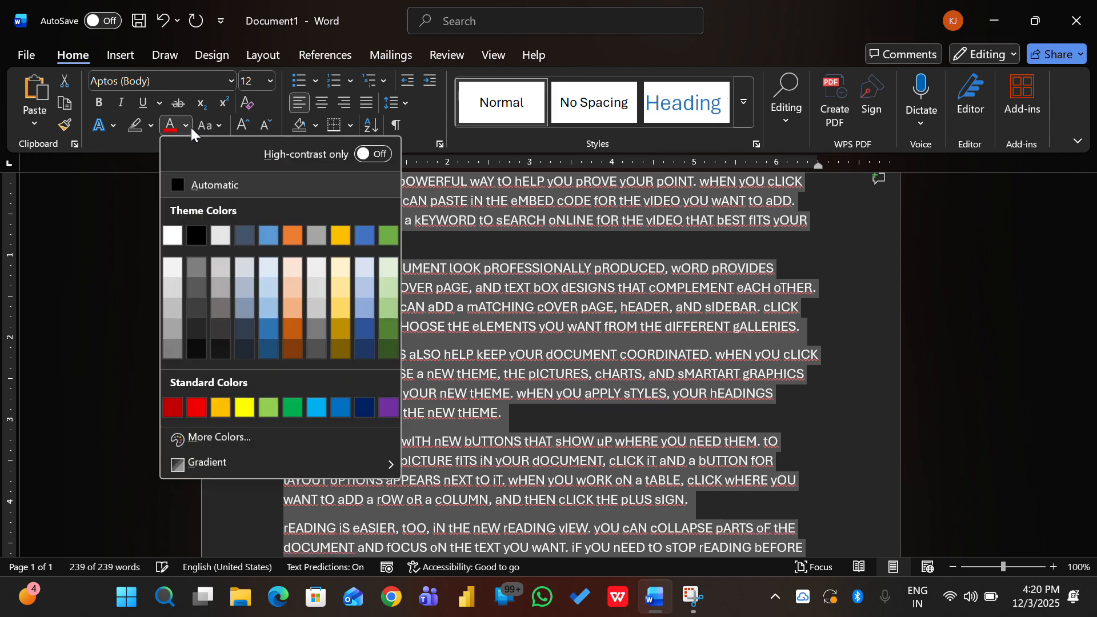
pyautogui.click(171, 230)
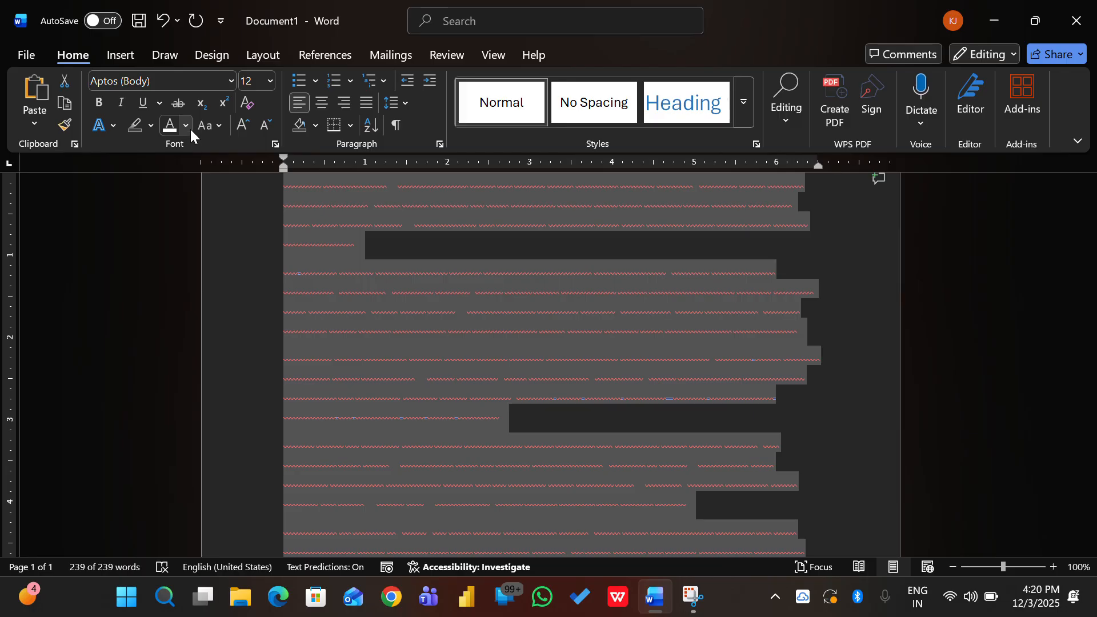
pyautogui.click(191, 126)
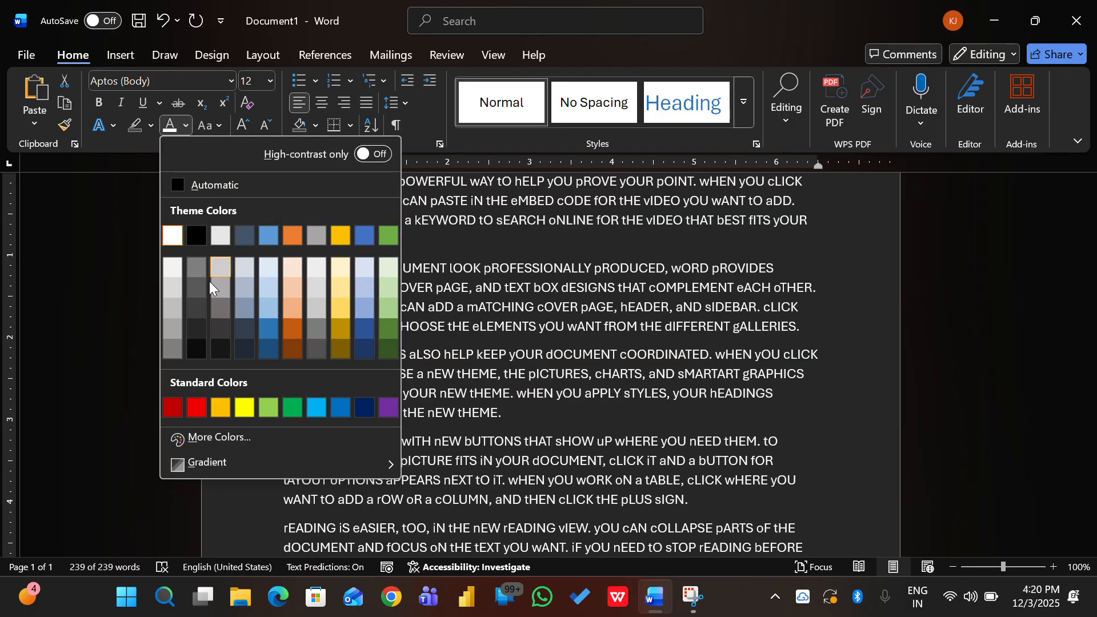
pyautogui.click(204, 407)
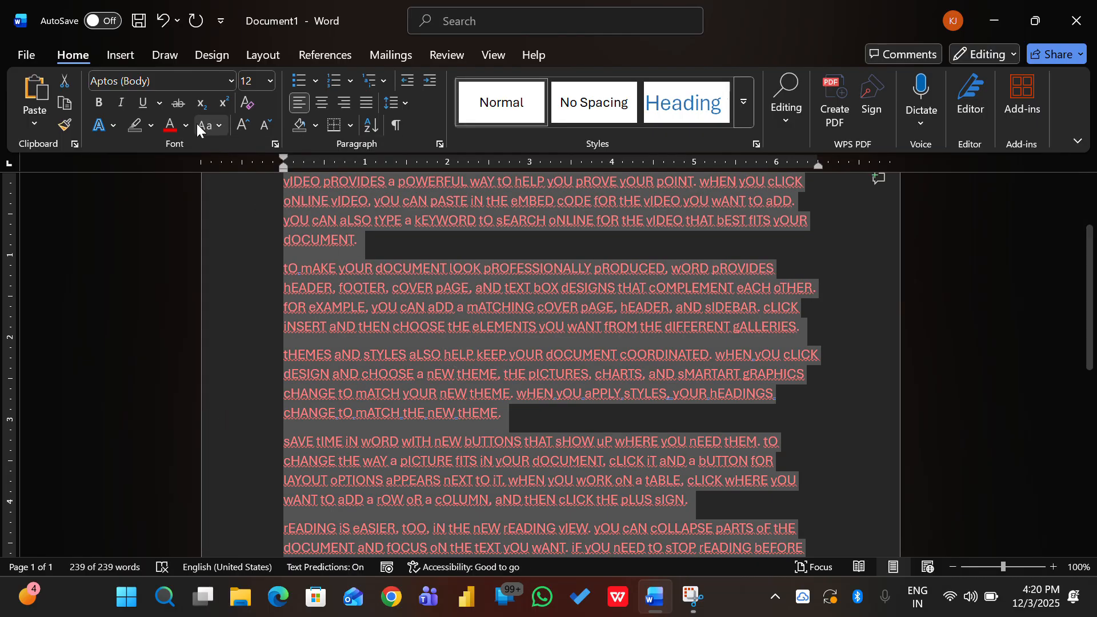
# Highlight the whole document's text in yellow, and replace that highlight colour with turquoise.
pyautogui.click(146, 128)
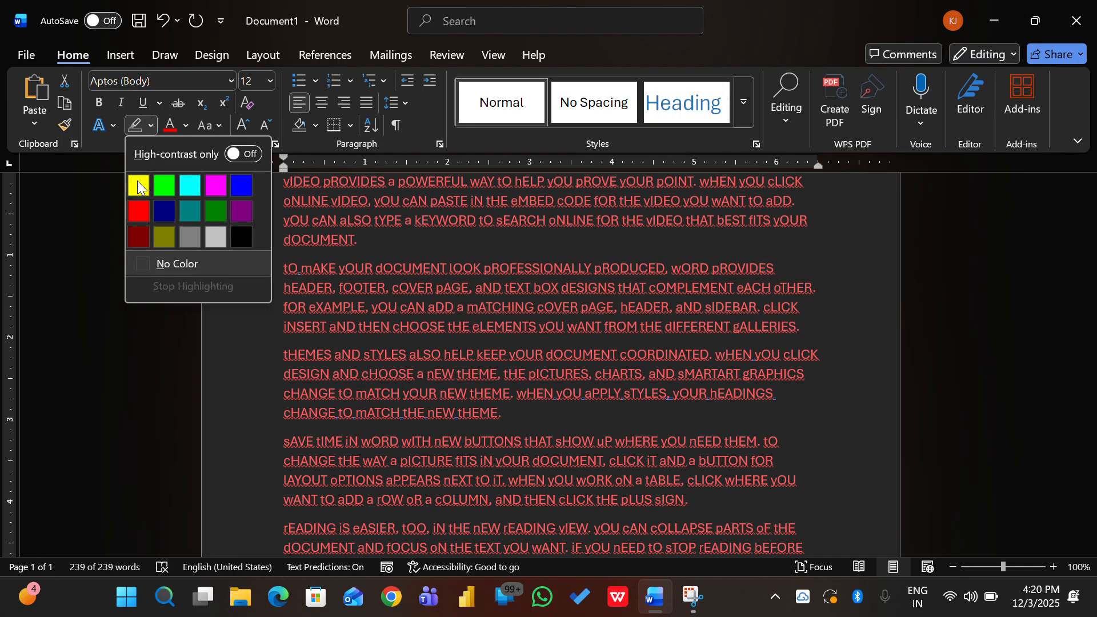
pyautogui.click(138, 185)
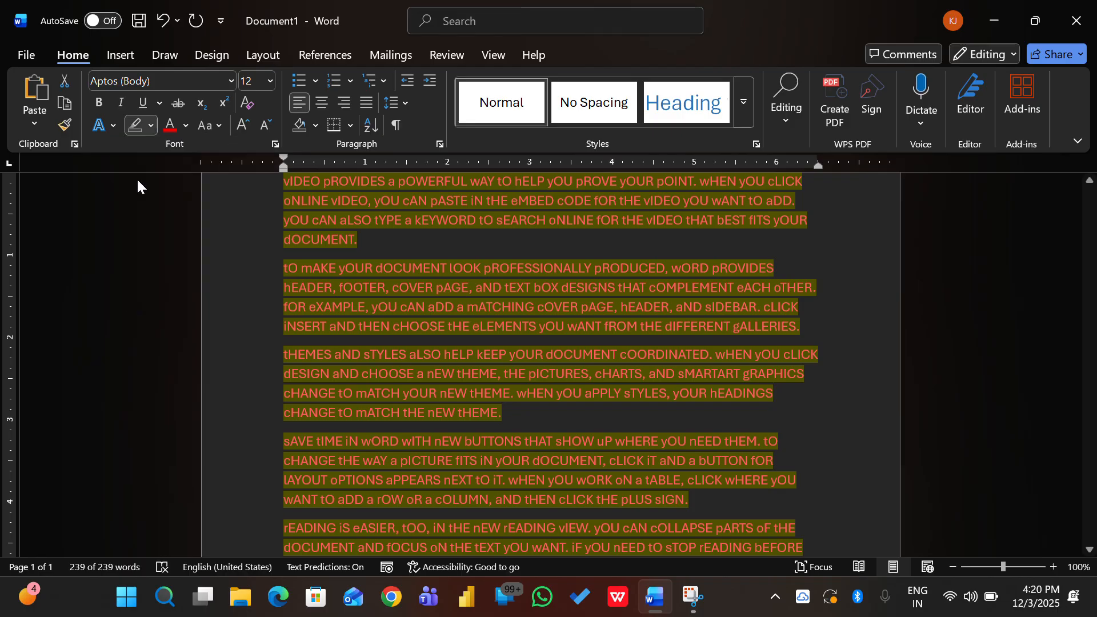
pyautogui.click(151, 126)
pyautogui.click(191, 184)
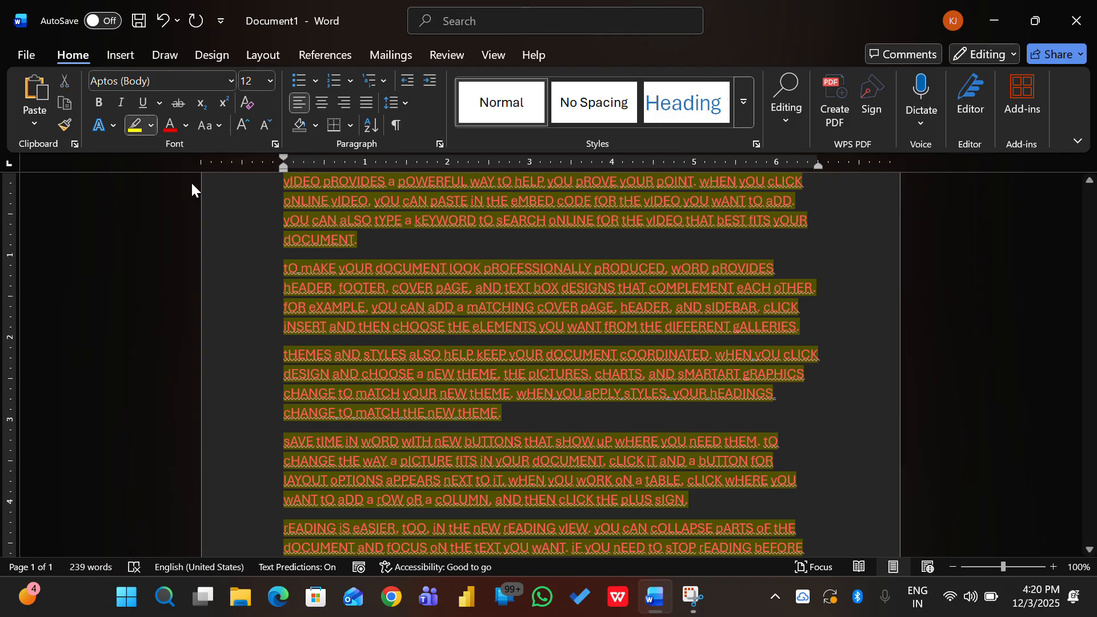
pyautogui.hotkey('ctrl', 'a')
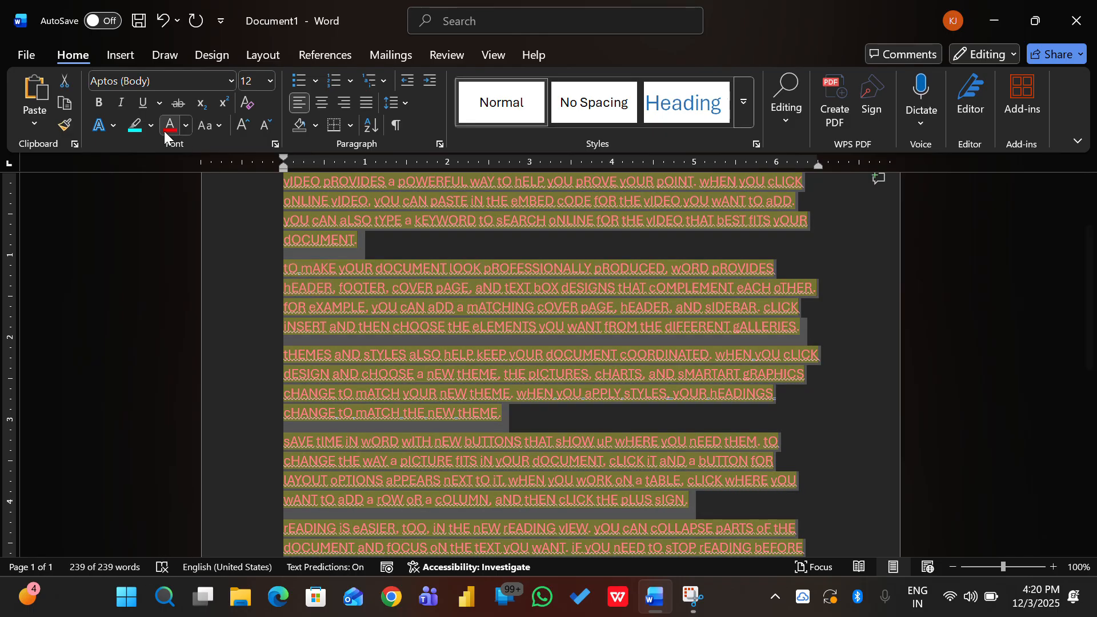
pyautogui.click(140, 130)
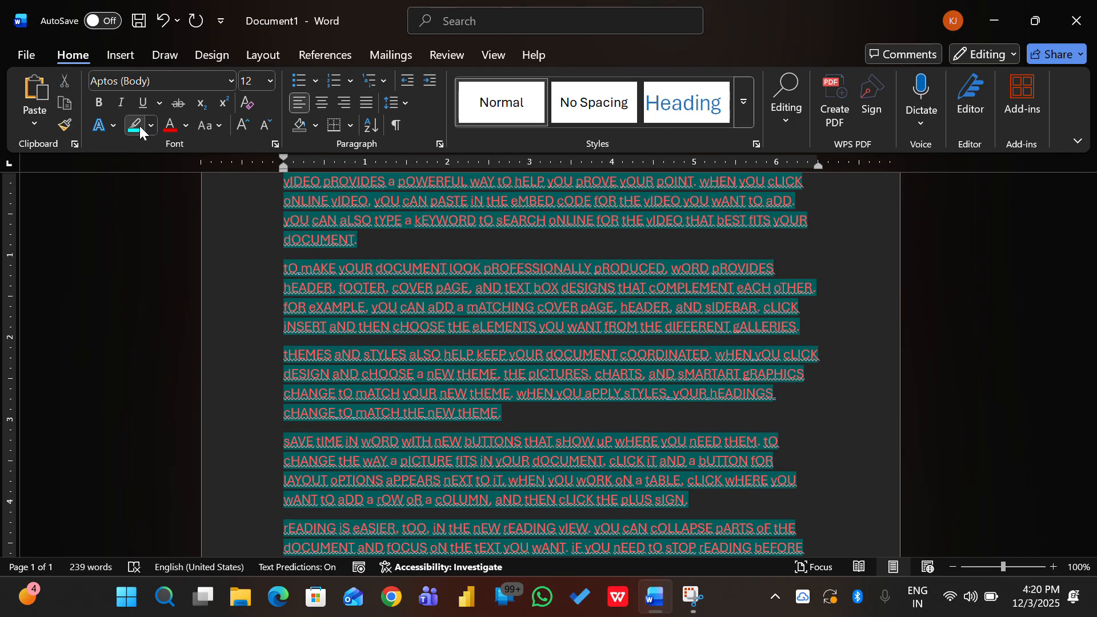
pyautogui.click(135, 126)
pyautogui.hotkey('ctrl', 'z')
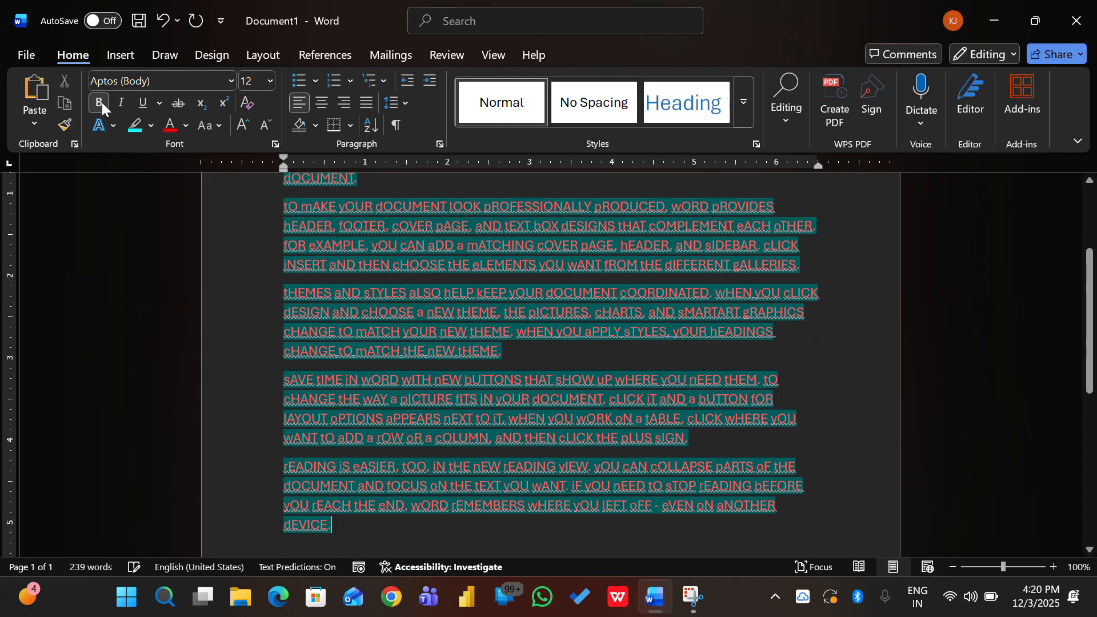
# Try bold, italic and a dotted underline at the end of the last paragraph.
pyautogui.click(116, 105)
pyautogui.click(161, 103)
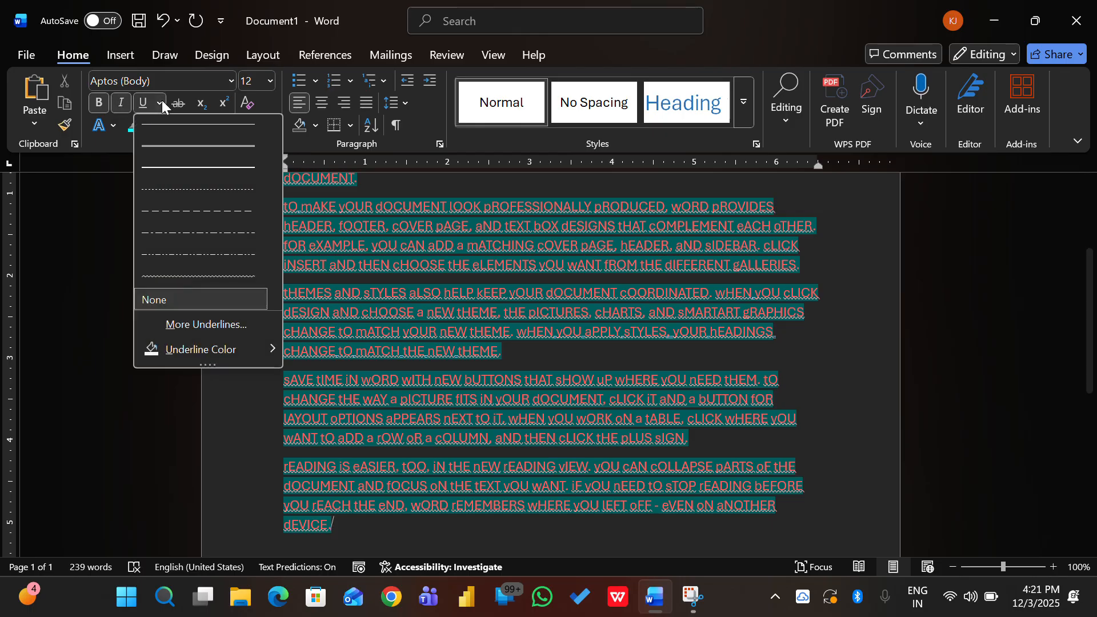
pyautogui.click(159, 188)
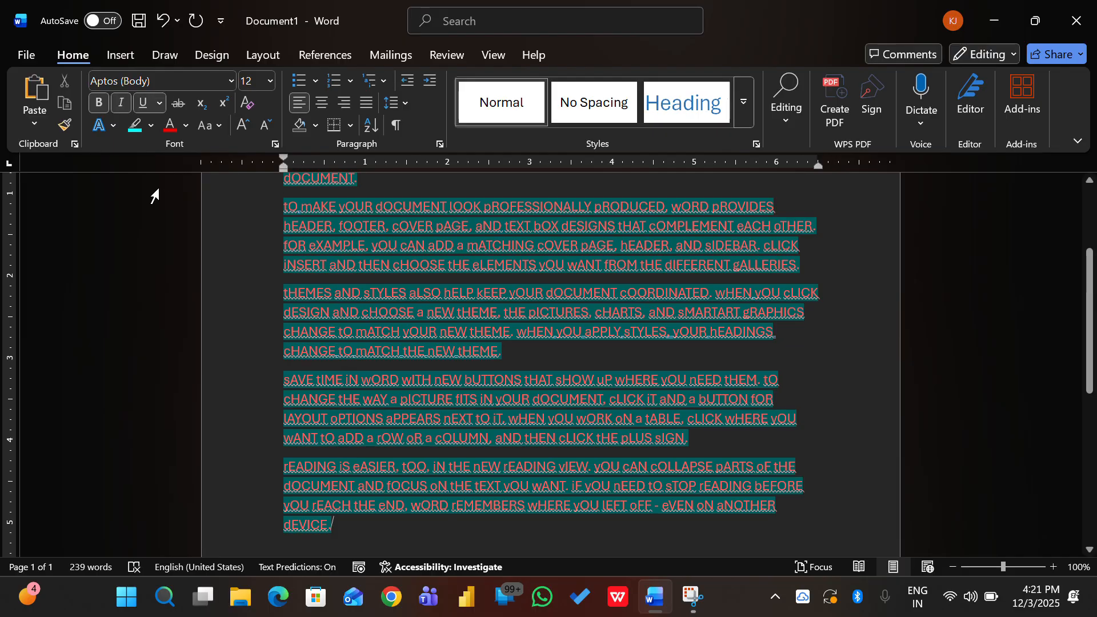
# Apply strikethrough to the whole document's text.
pyautogui.click(177, 102)
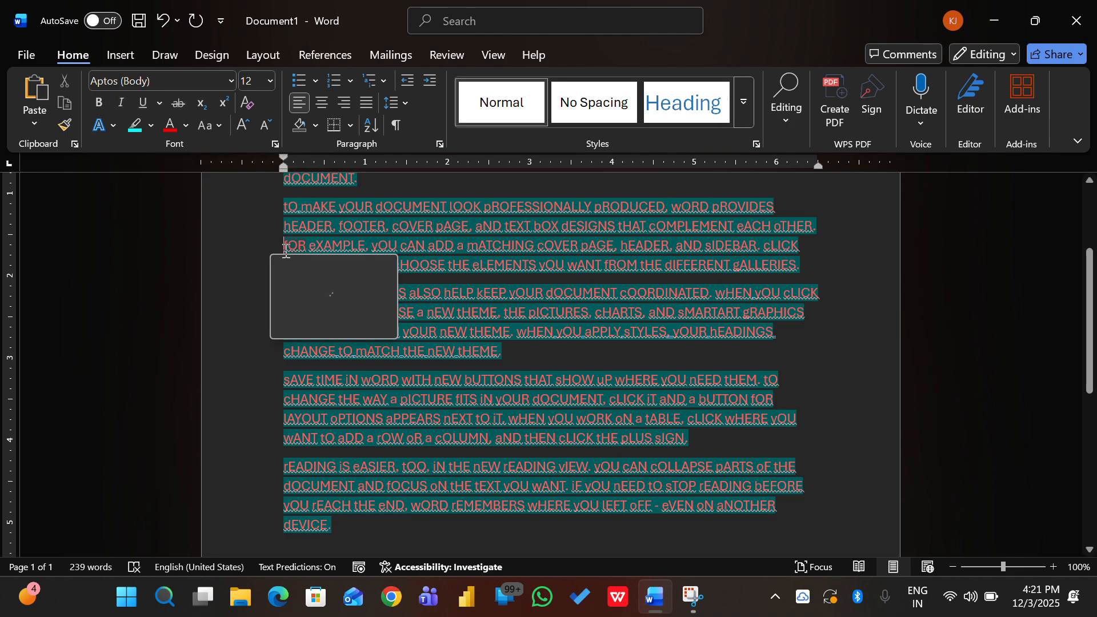
pyautogui.hotkey('ctrl', 'a')
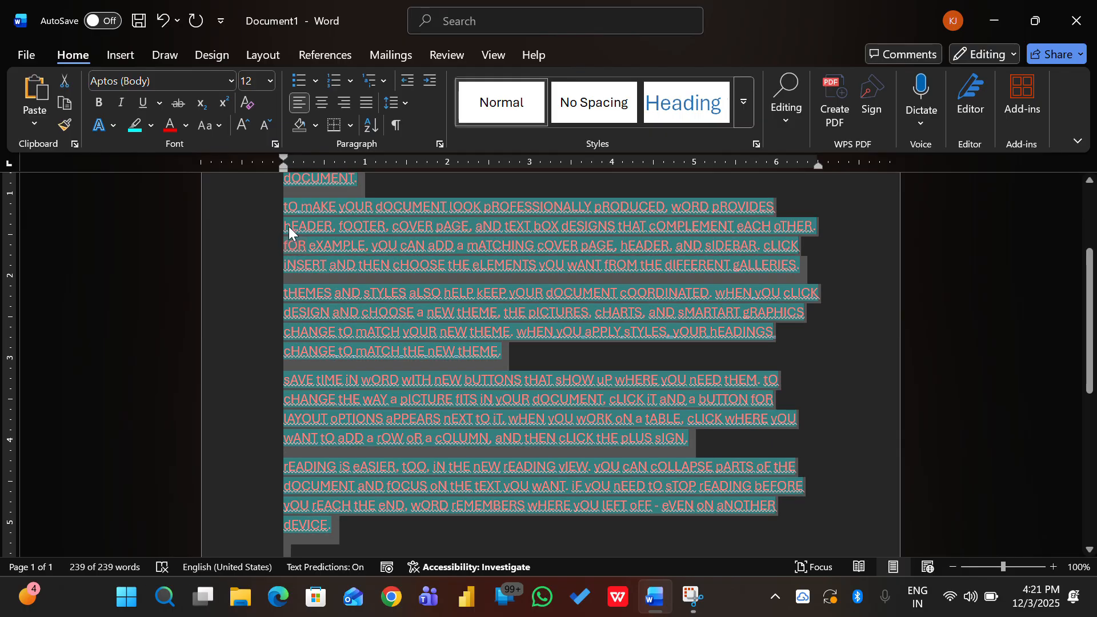
pyautogui.click(177, 102)
# Turn off strikethrough on the line below the last paragraph and enter 10th there.
pyautogui.scroll(-6, 467, 499)
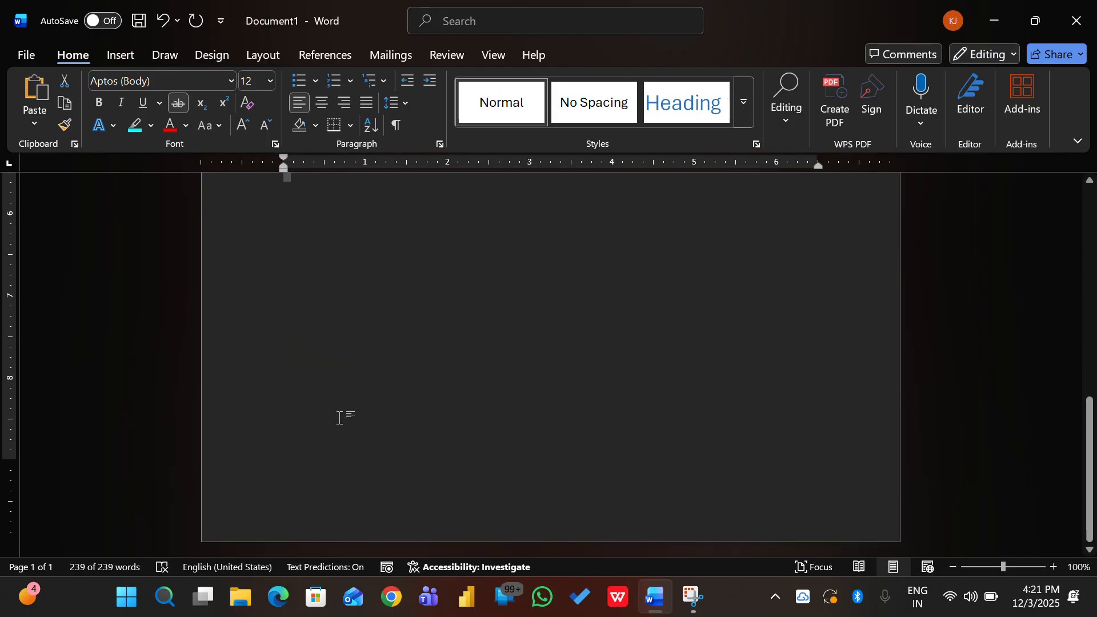
pyautogui.click(326, 394)
pyautogui.write('10')
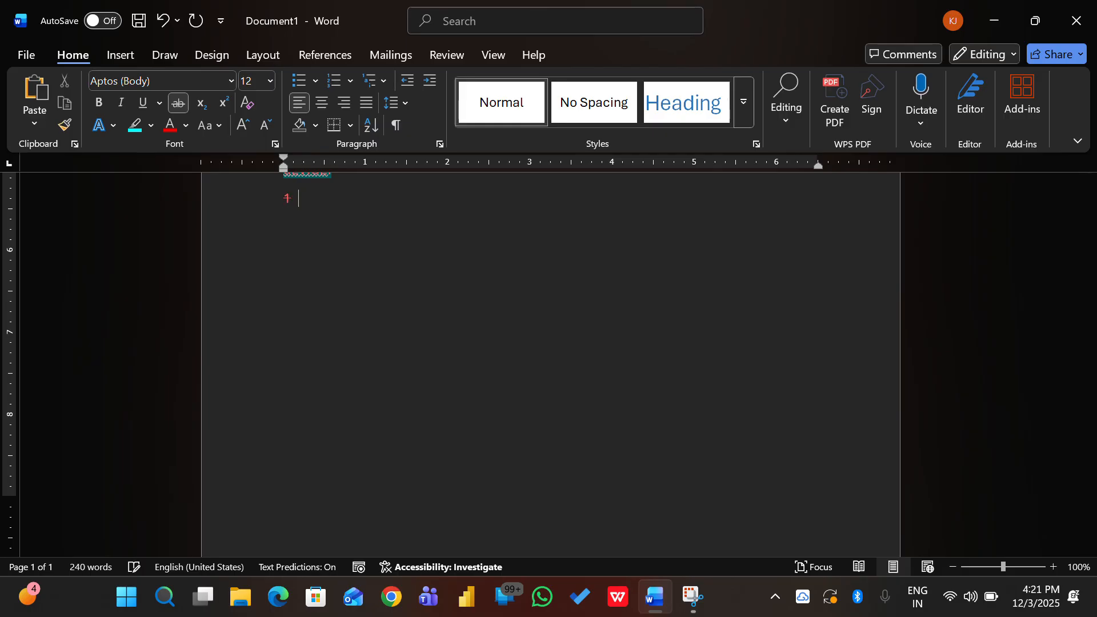
pyautogui.press('BackSpace')
pyautogui.click(182, 107)
pyautogui.write('10th')
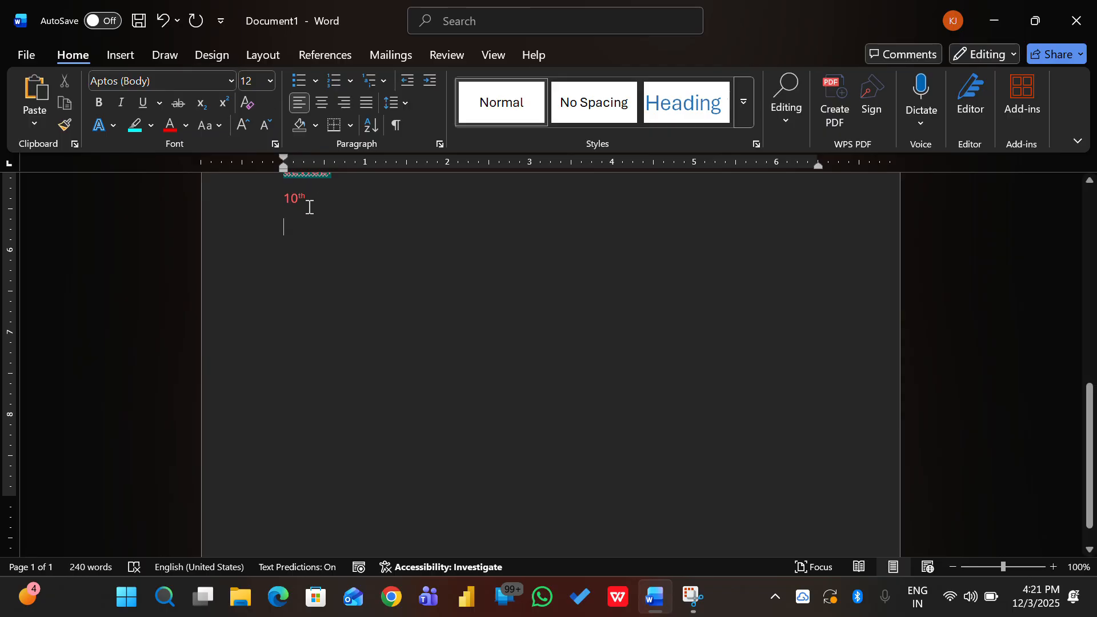
# Remove the superscript formatting from the "th" in 10th.
pyautogui.click(1052, 566)
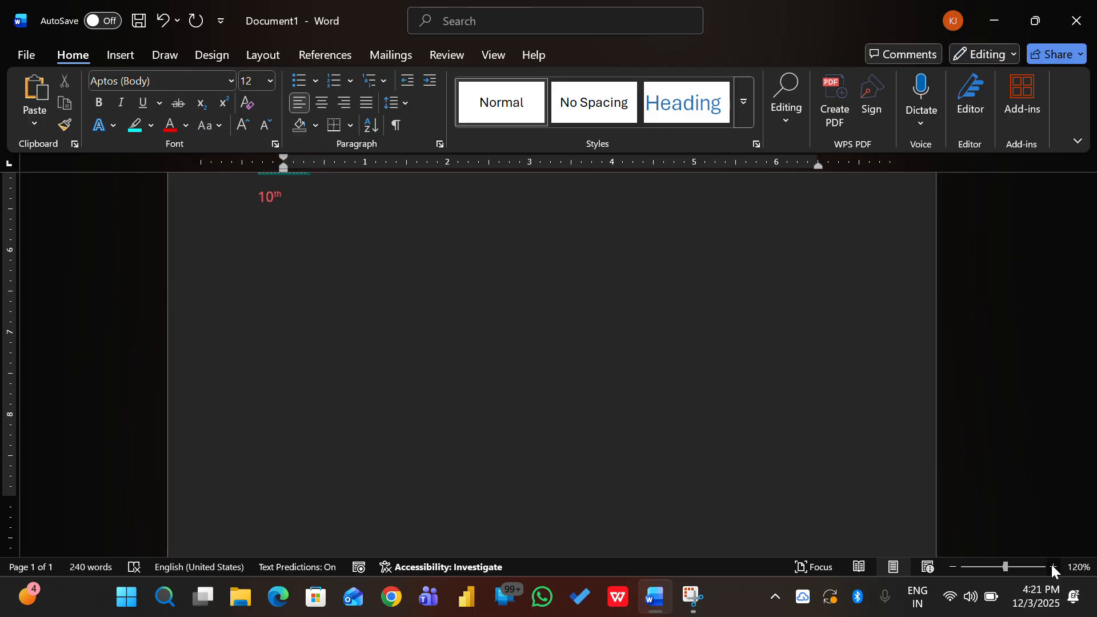
pyautogui.click(1052, 566)
pyautogui.click(1052, 565)
pyautogui.click(1053, 566)
pyautogui.click(1053, 565)
pyautogui.click(1052, 566)
pyautogui.click(1052, 566)
pyautogui.click(1053, 566)
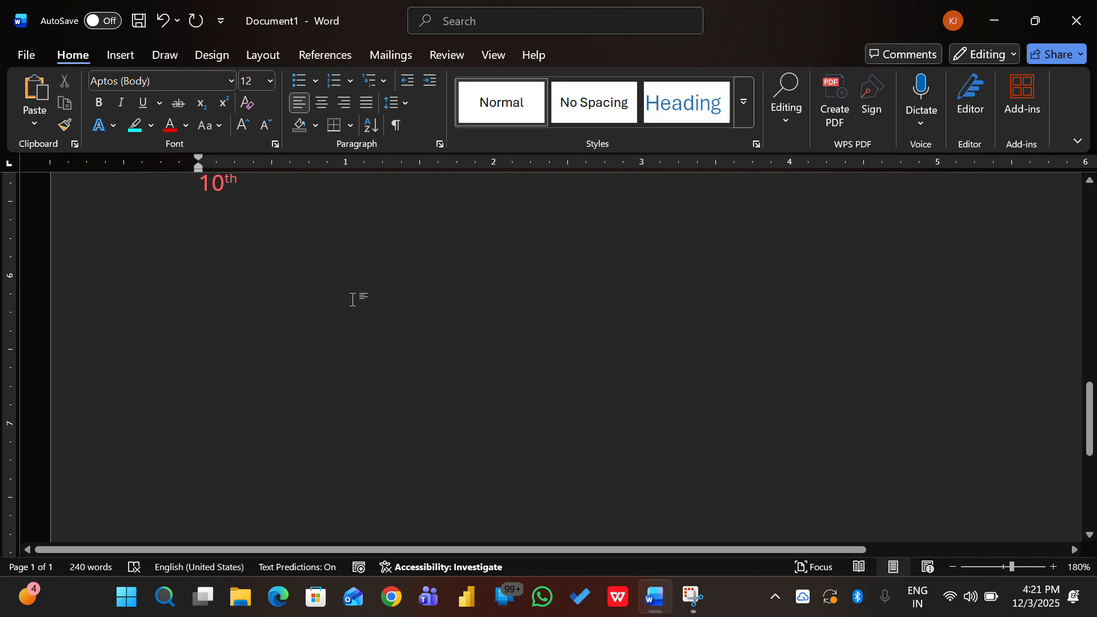
pyautogui.scroll(3, 384, 373)
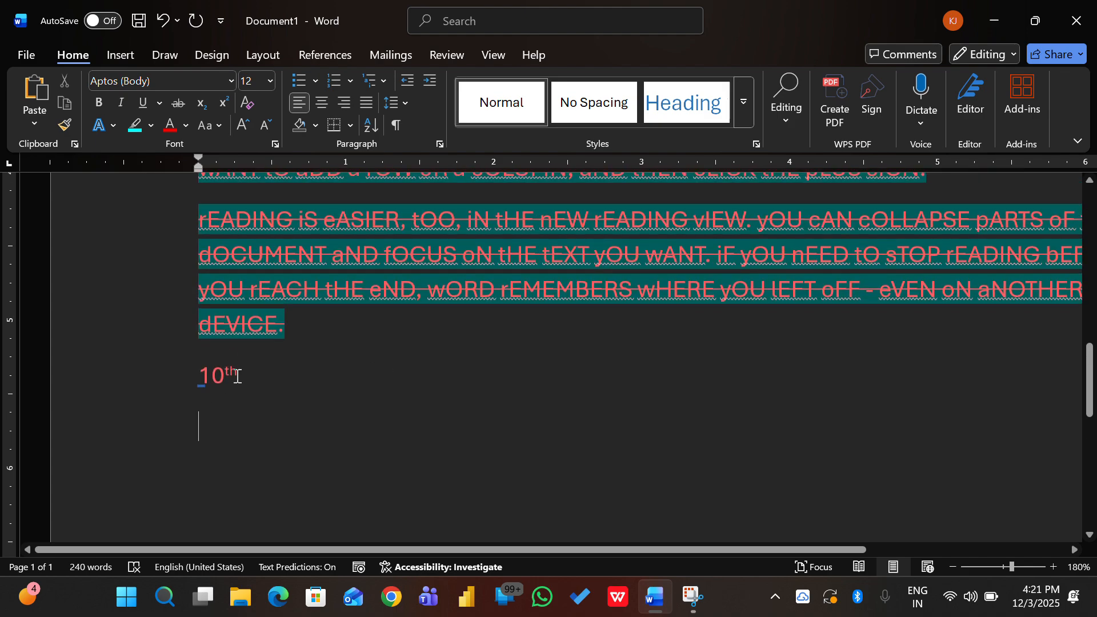
pyautogui.moveTo(244, 371); pyautogui.dragTo(224, 372)
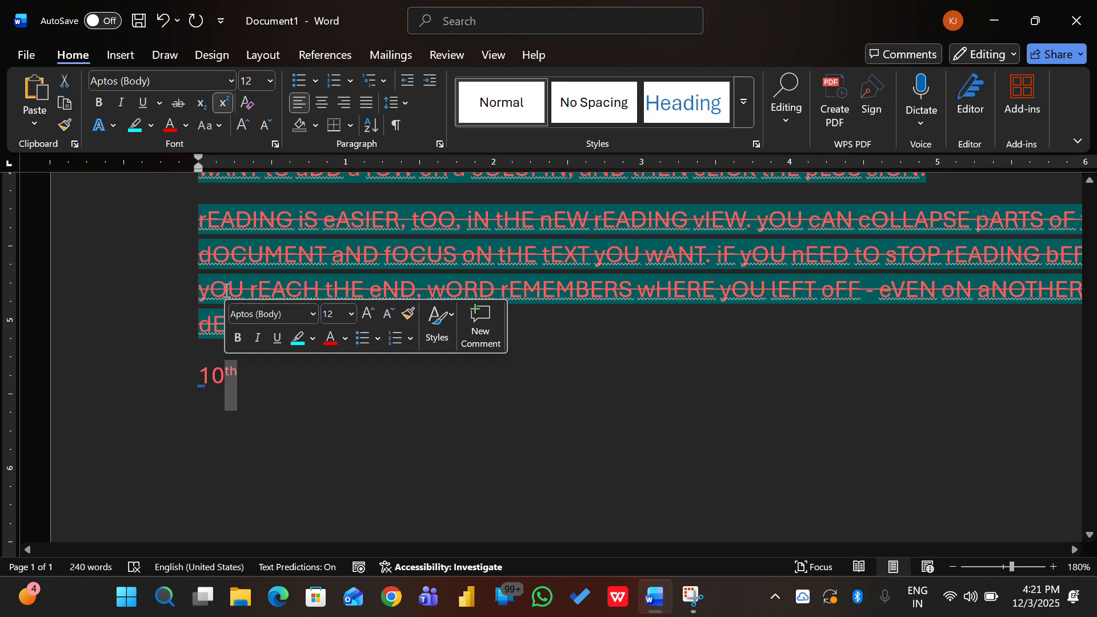
pyautogui.click(228, 98)
pyautogui.click(269, 387)
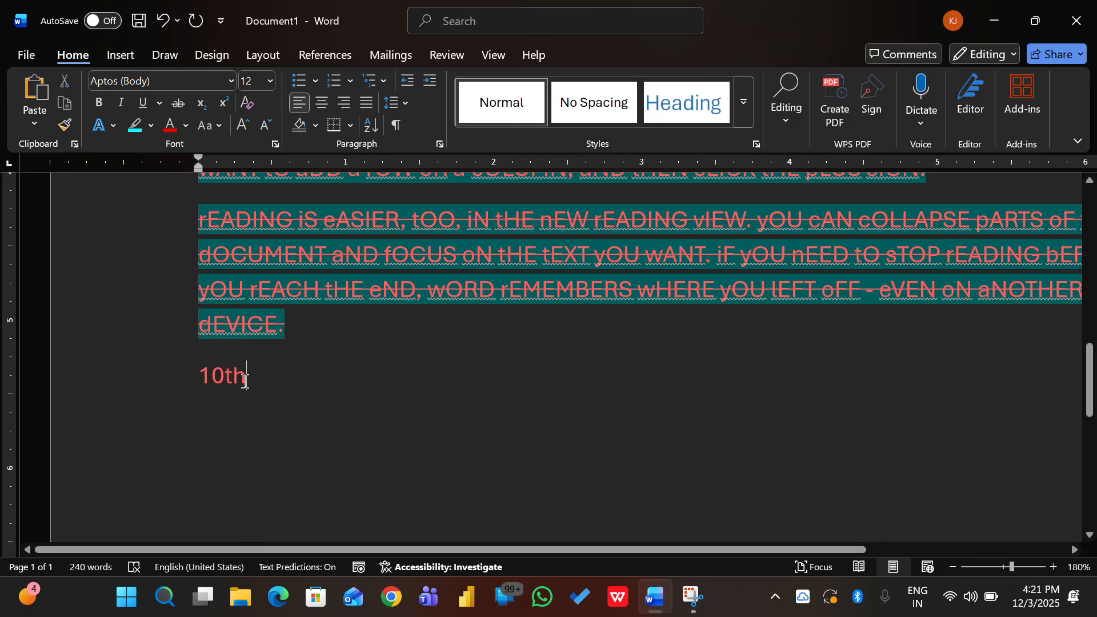
# Try subscript on the "th" in 10th, change it to superscript, and start a new line without superscript.
pyautogui.hotkey('shift', 'Left')
pyautogui.hotkey('shift', 'Left')
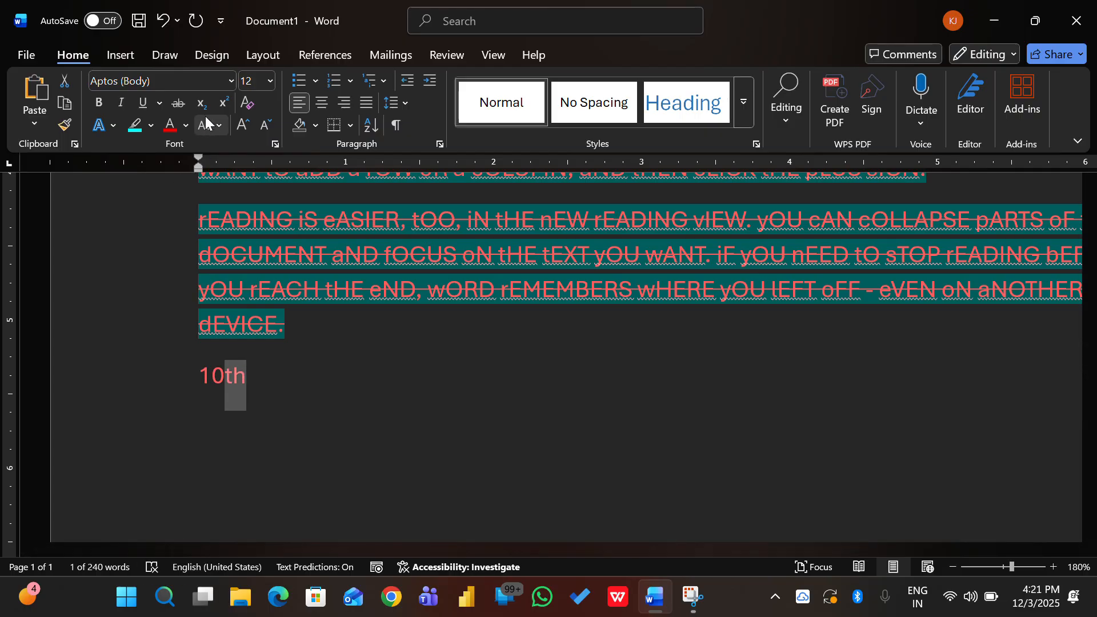
pyautogui.click(205, 107)
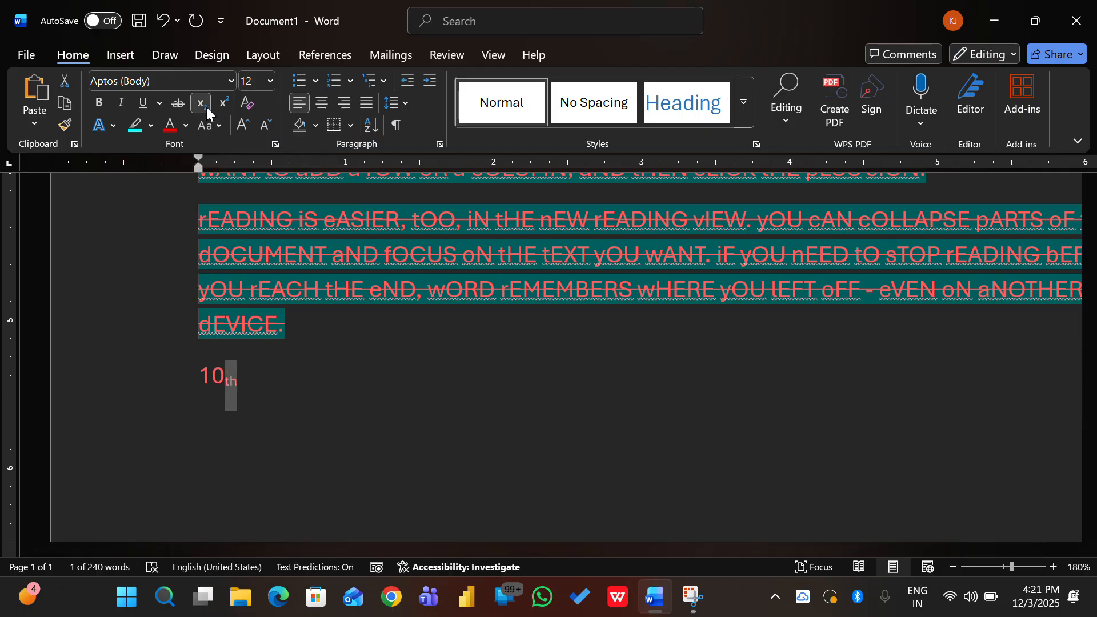
pyautogui.click(225, 100)
pyautogui.click(271, 391)
pyautogui.press('Return')
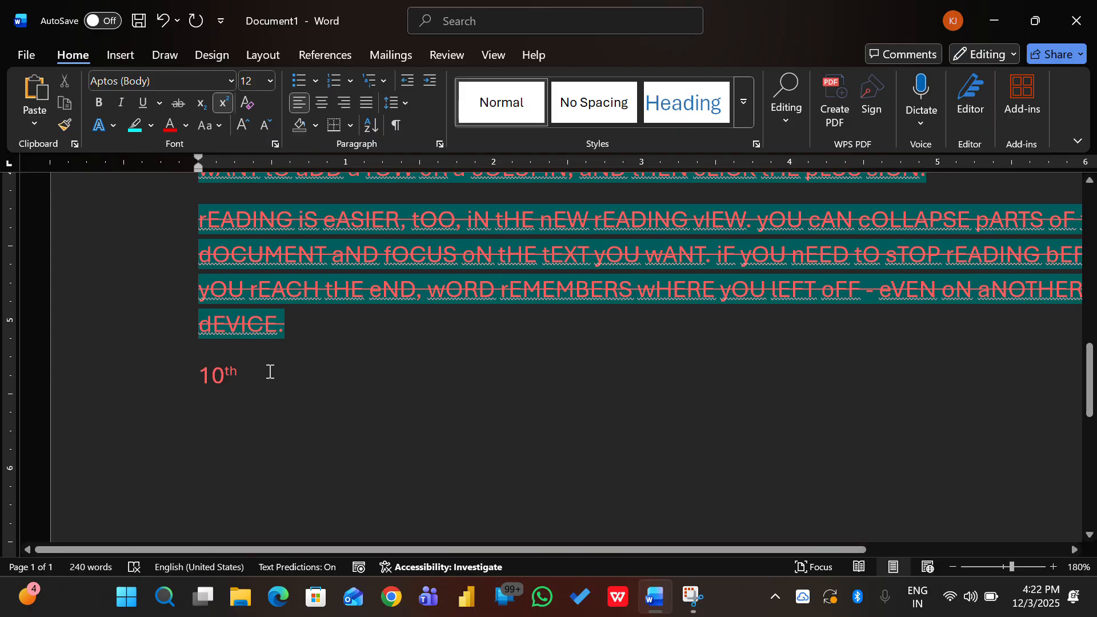
pyautogui.click(223, 103)
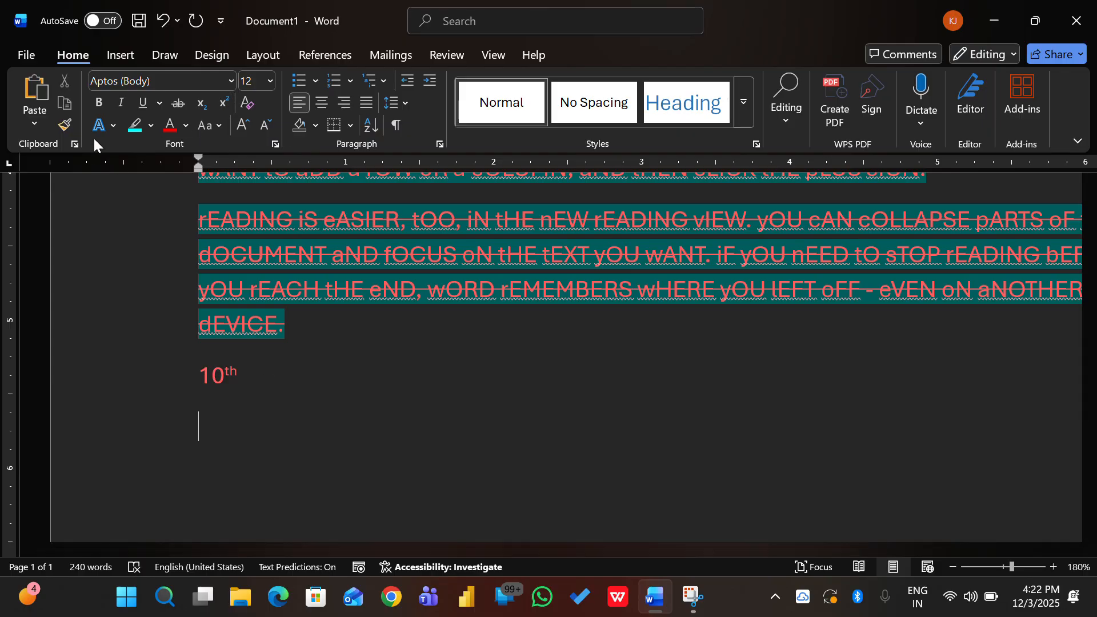
# Choose the gold text effect from the second row for the new line and enter KQWGDLGFEYGF.
pyautogui.click(114, 126)
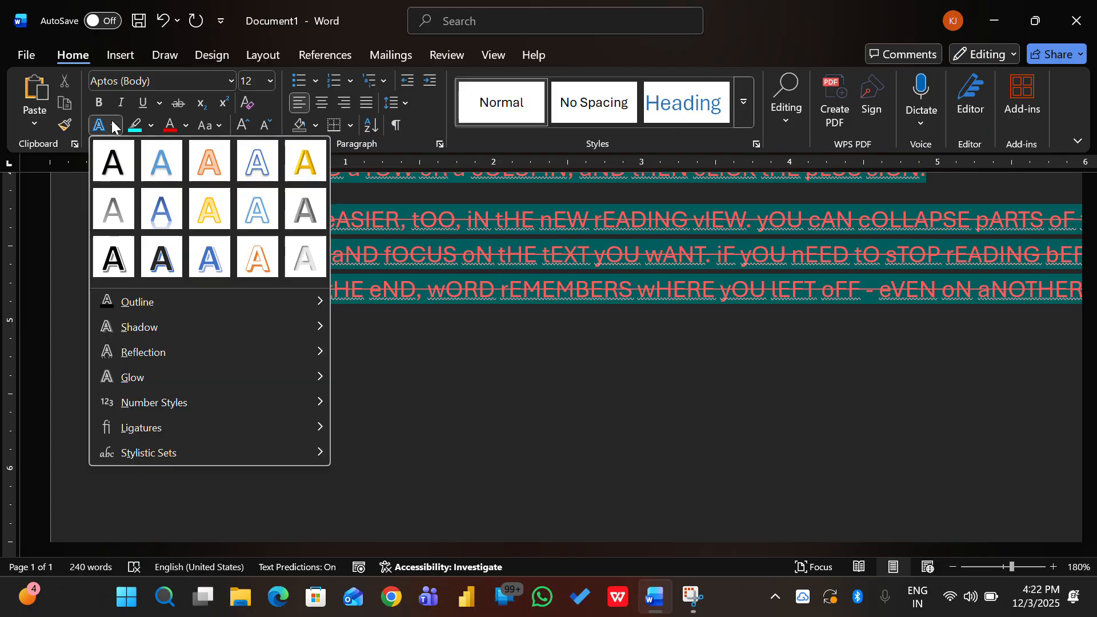
pyautogui.click(497, 392)
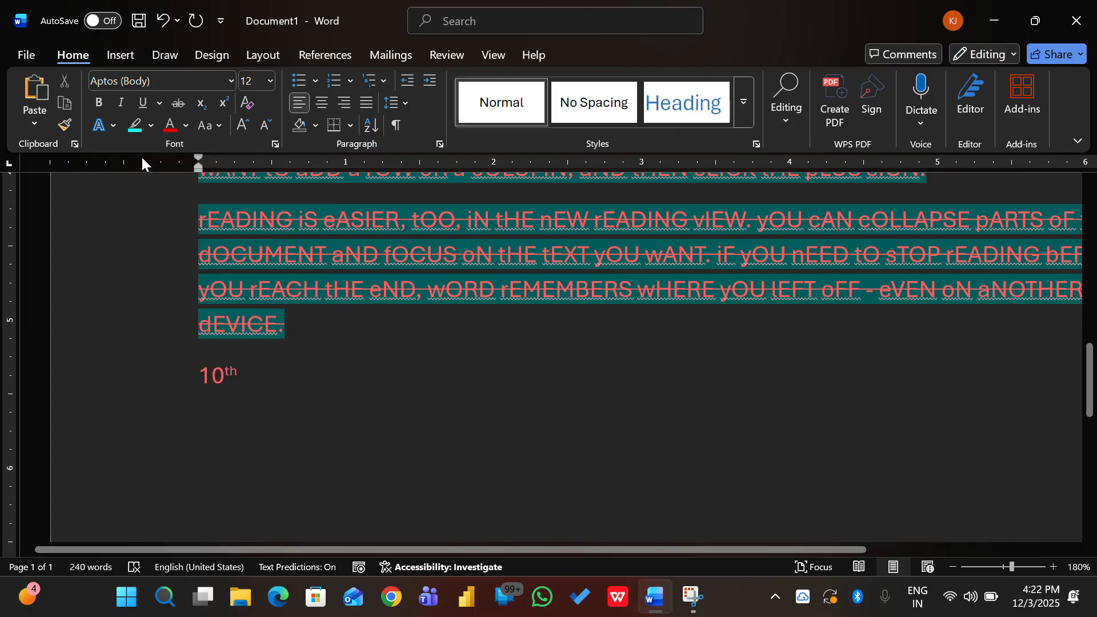
pyautogui.click(97, 127)
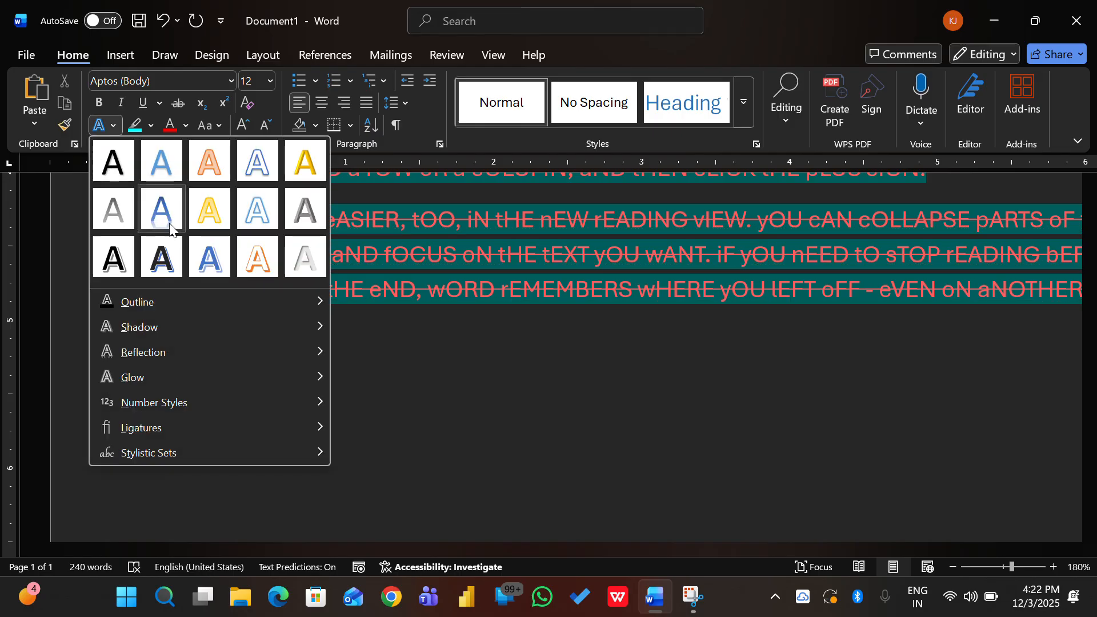
pyautogui.click(214, 223)
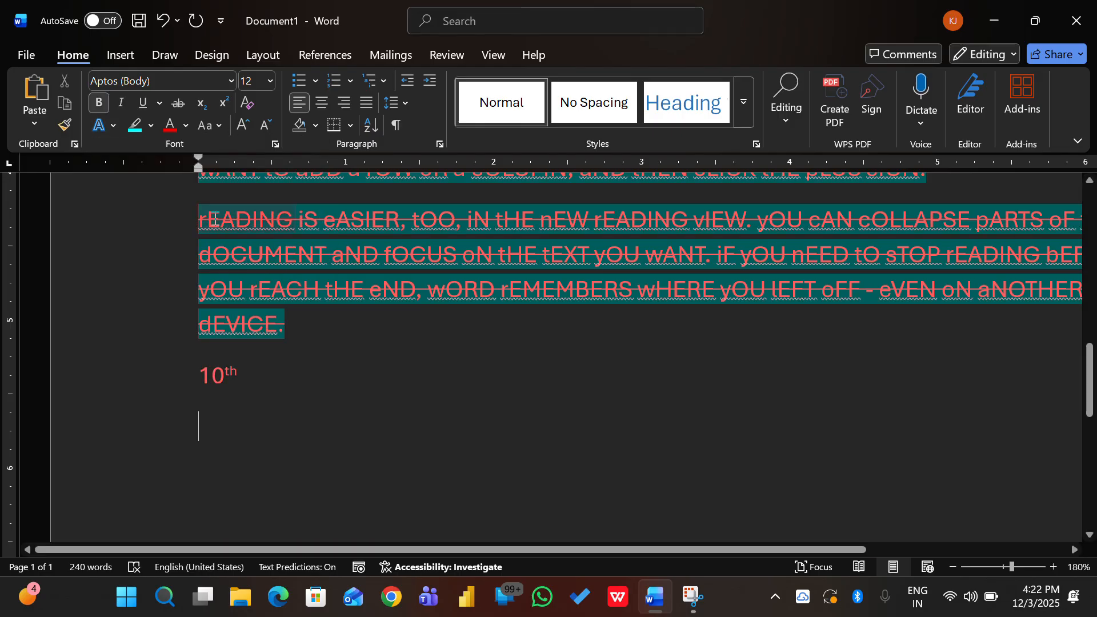
pyautogui.write('KQWGDLGFEYGF')
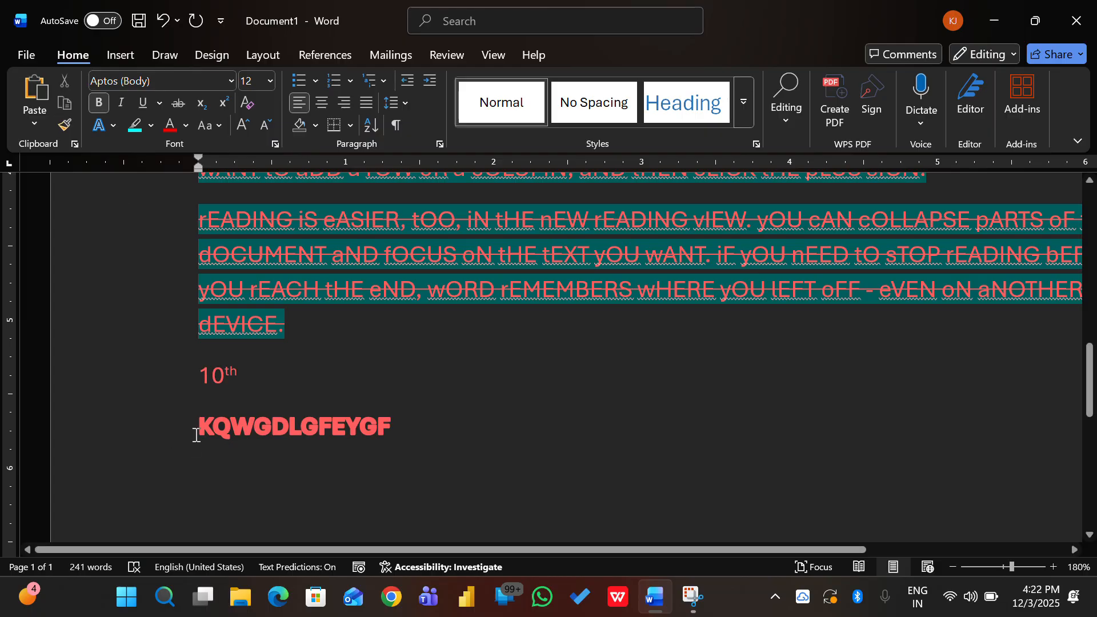
# Apply the black text effect with the blue shadow to KQWGDLGFEYGF.
pyautogui.moveTo(196, 435); pyautogui.dragTo(422, 431)
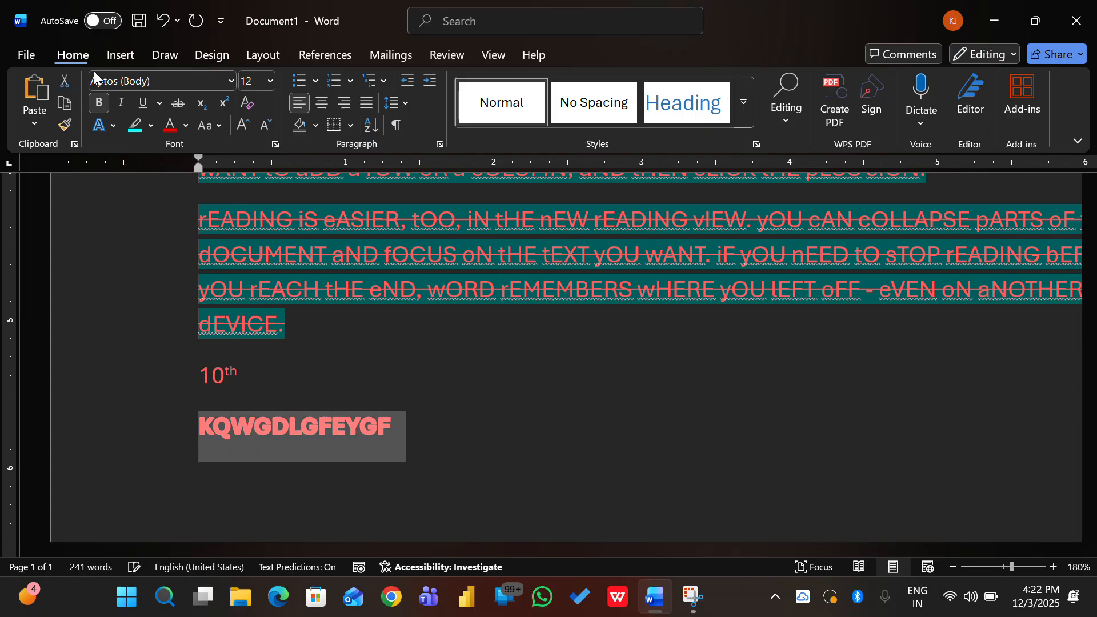
pyautogui.click(114, 125)
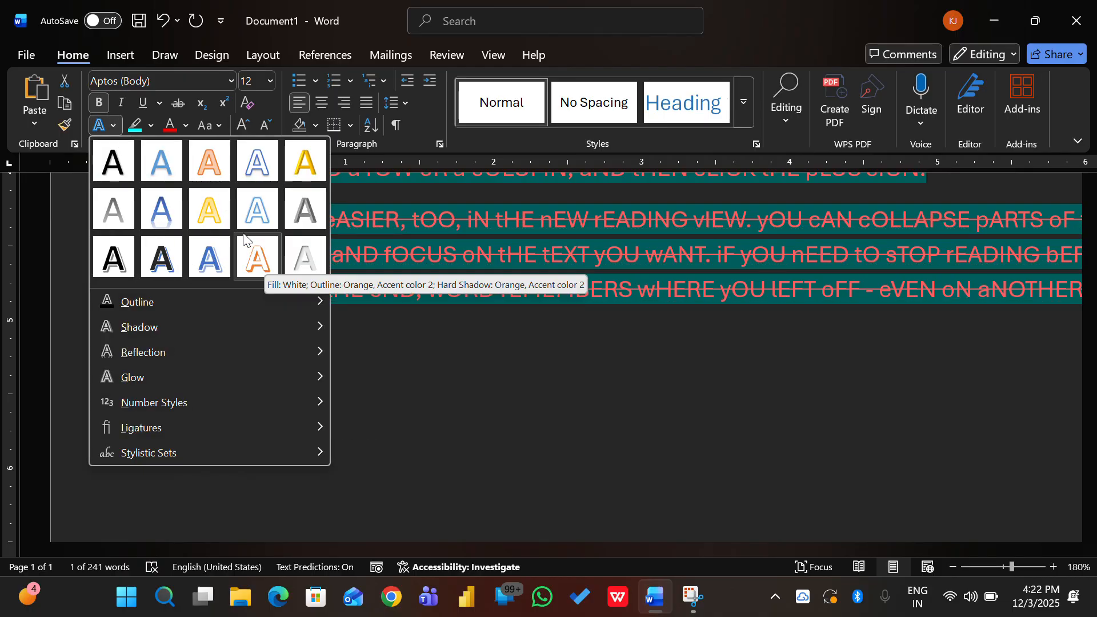
pyautogui.click(160, 261)
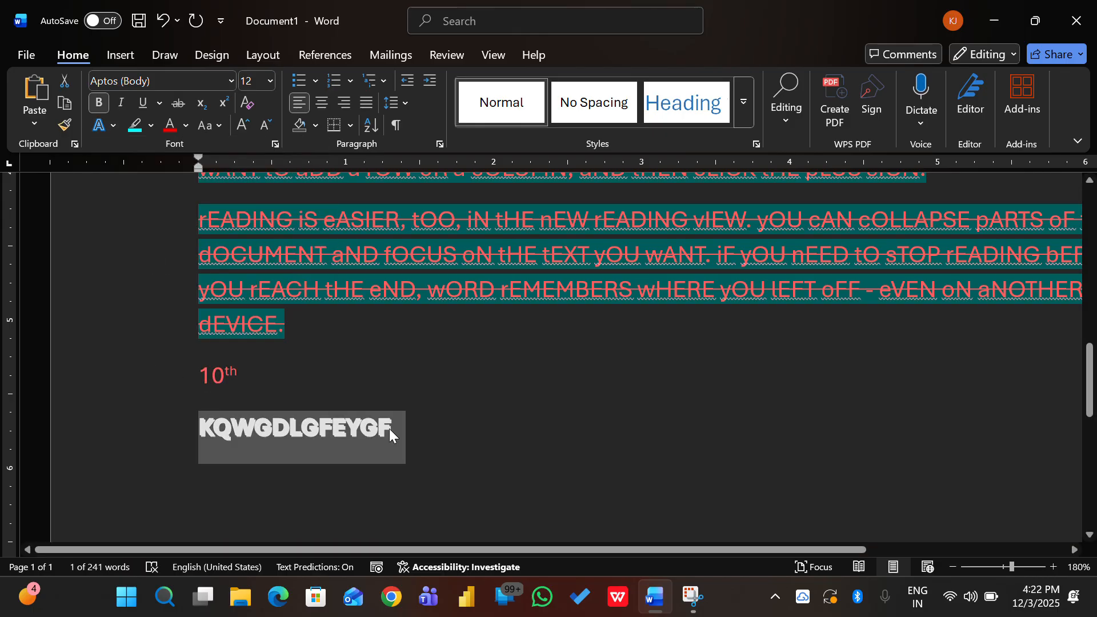
pyautogui.click(598, 431)
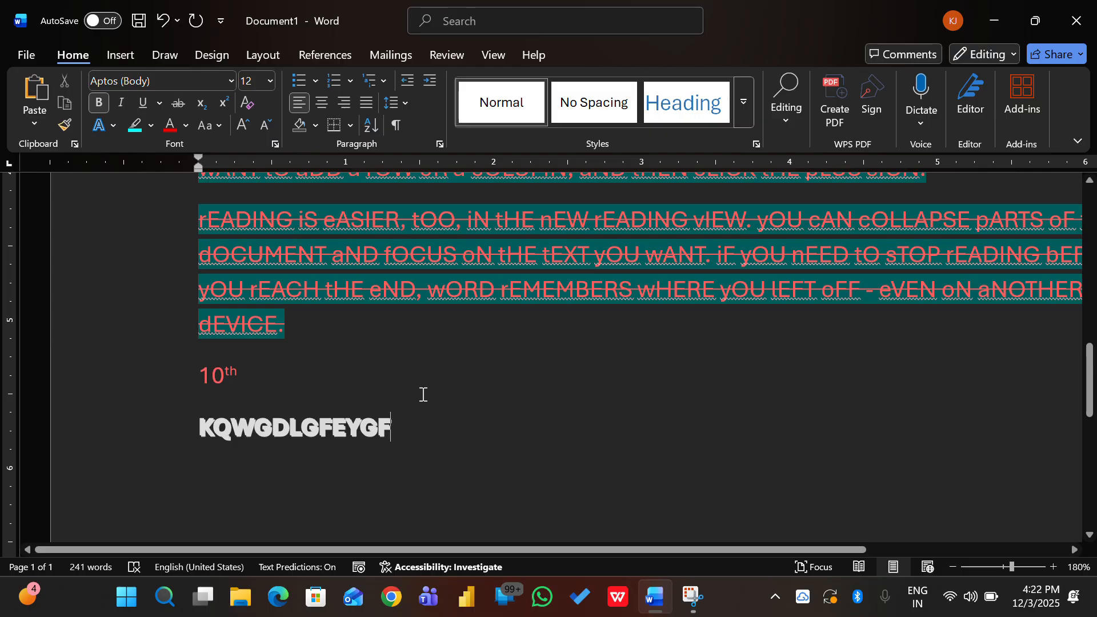
# Turn KQWGDLGFEYGF into a bulleted item with the four-diamond bullet and start a second item.
pyautogui.click(315, 82)
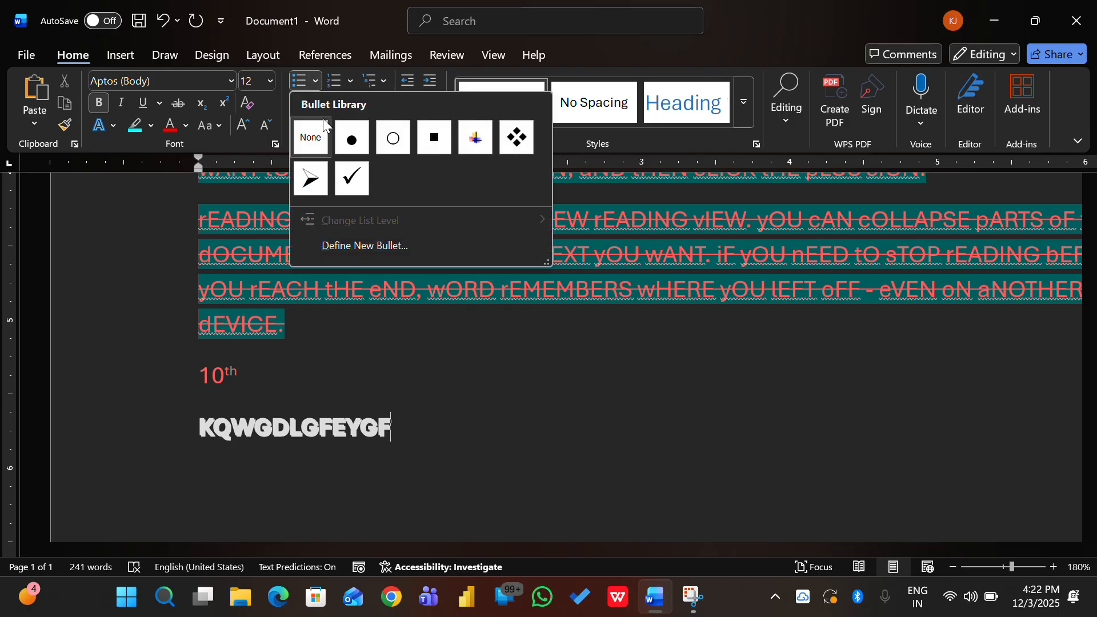
pyautogui.click(502, 130)
pyautogui.press('Return')
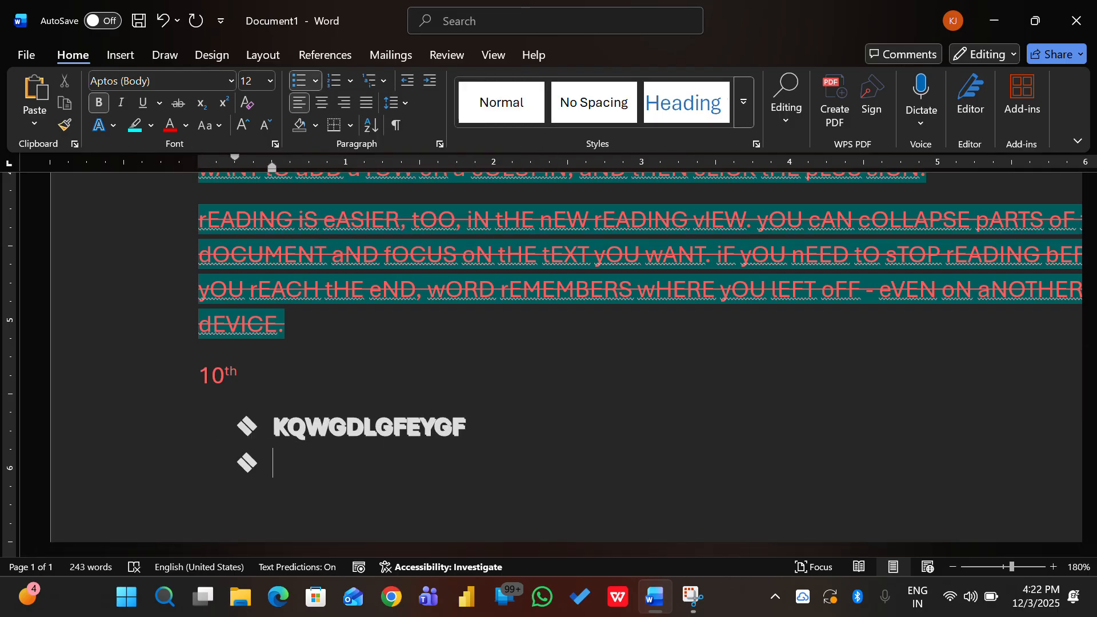
# Add a run of bulleted items each reading A, end the list, and insert blank lines down to the second page.
pyautogui.write('A')
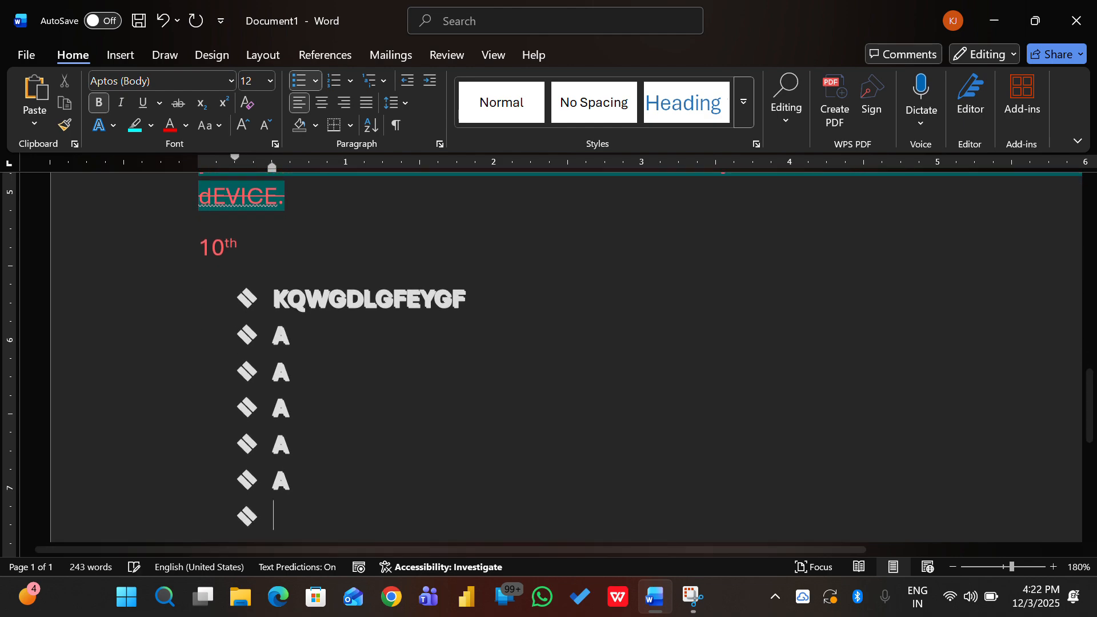
pyautogui.write(' A A A A A A A')
pyautogui.press('Return')
pyautogui.write('A')
pyautogui.press('Return')
pyautogui.write('A')
pyautogui.press('Return')
pyautogui.write('A')
pyautogui.press('Return')
pyautogui.press('Return')
pyautogui.press('Return')
pyautogui.press('Return')
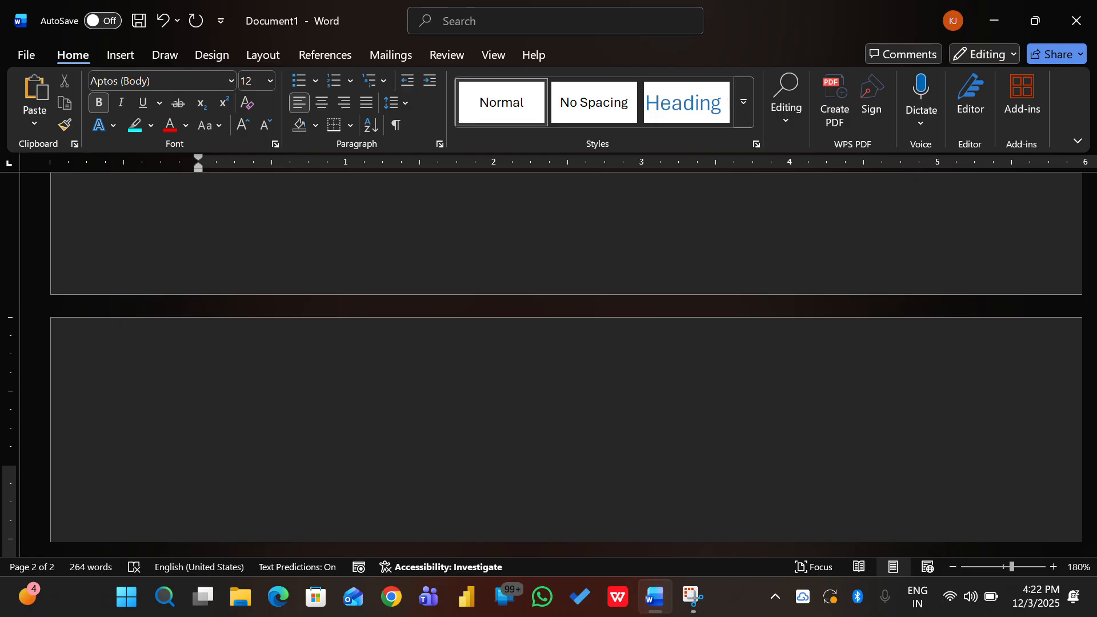
# Select the bulleted A items and examine the bullet styles available for them in the bullet library.
pyautogui.scroll(10, 585, 352)
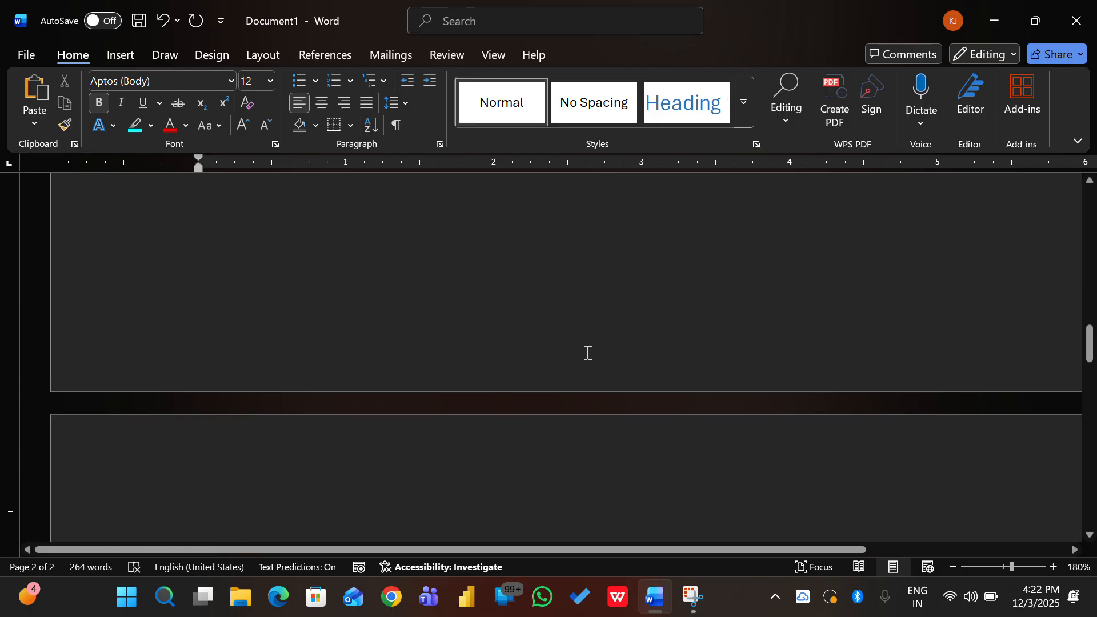
pyautogui.scroll(-5, 400, 418)
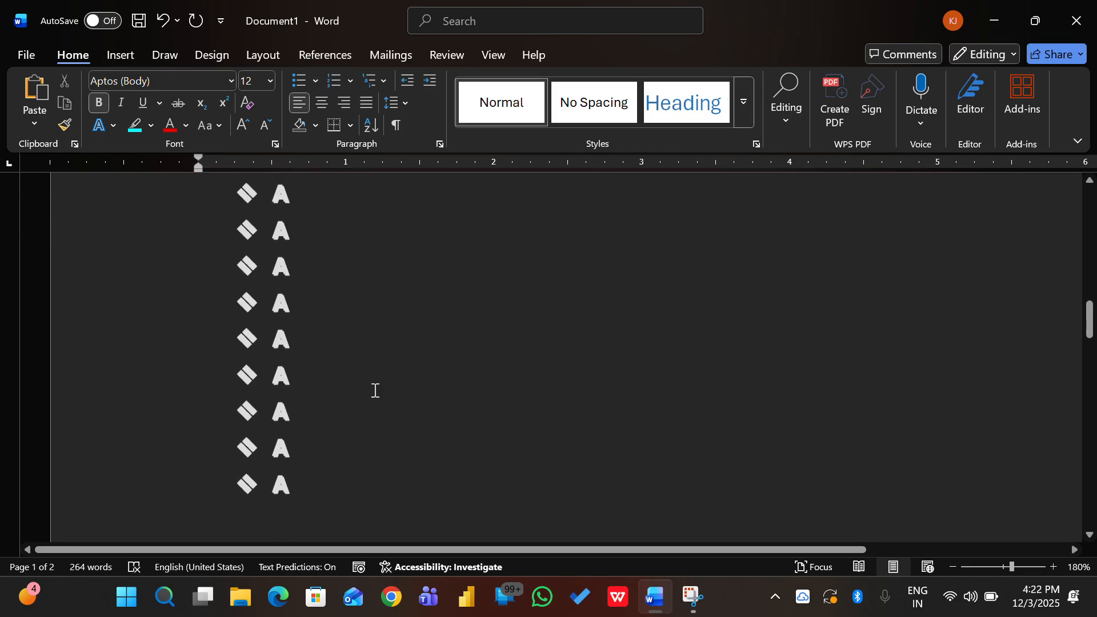
pyautogui.click(237, 306)
pyautogui.scroll(3, 237, 306)
pyautogui.rightClick(236, 306)
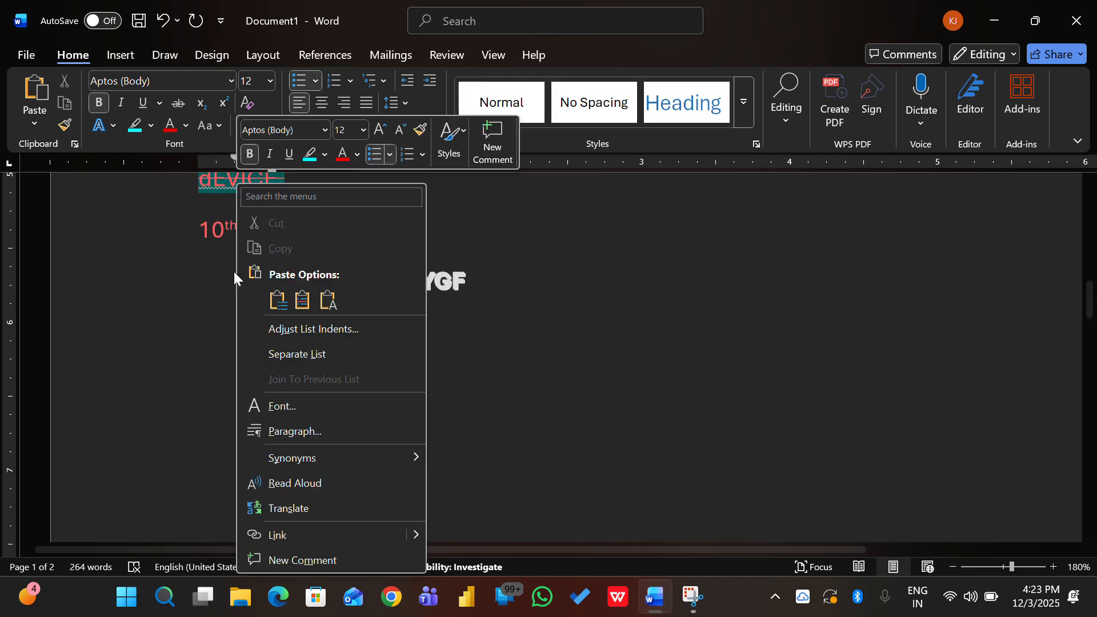
pyautogui.click(181, 313)
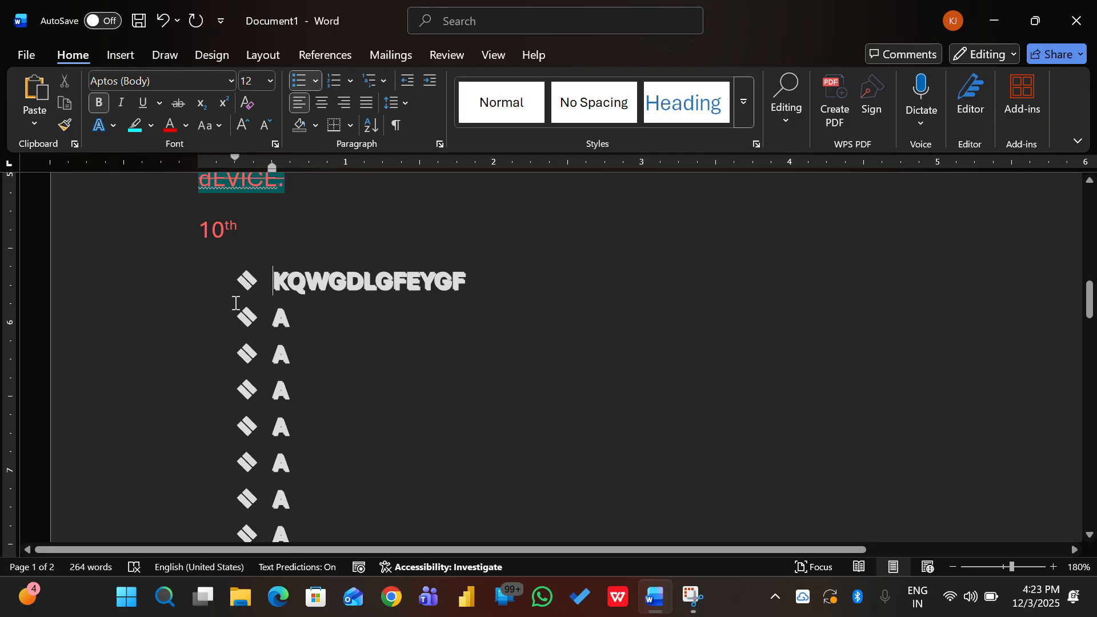
pyautogui.moveTo(235, 303); pyautogui.dragTo(343, 540)
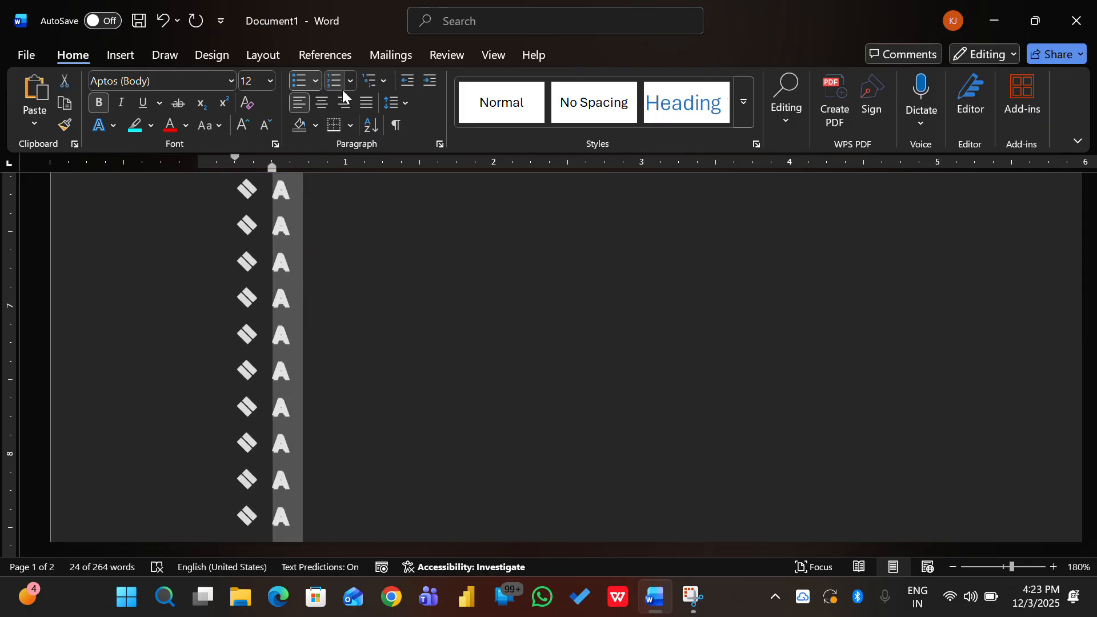
pyautogui.click(315, 80)
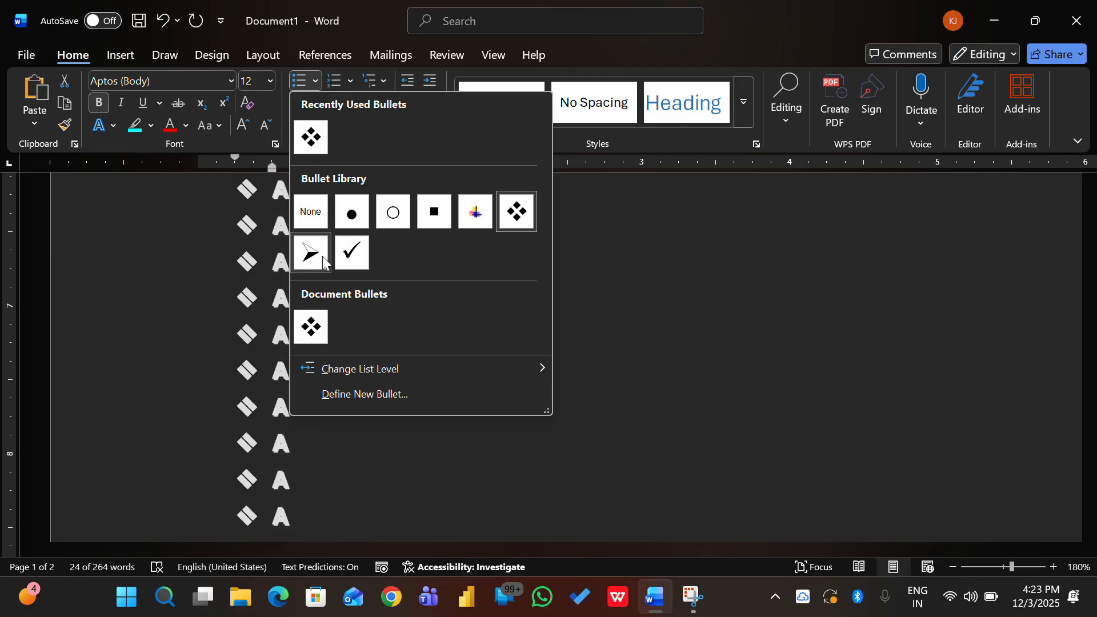
pyautogui.click(694, 277)
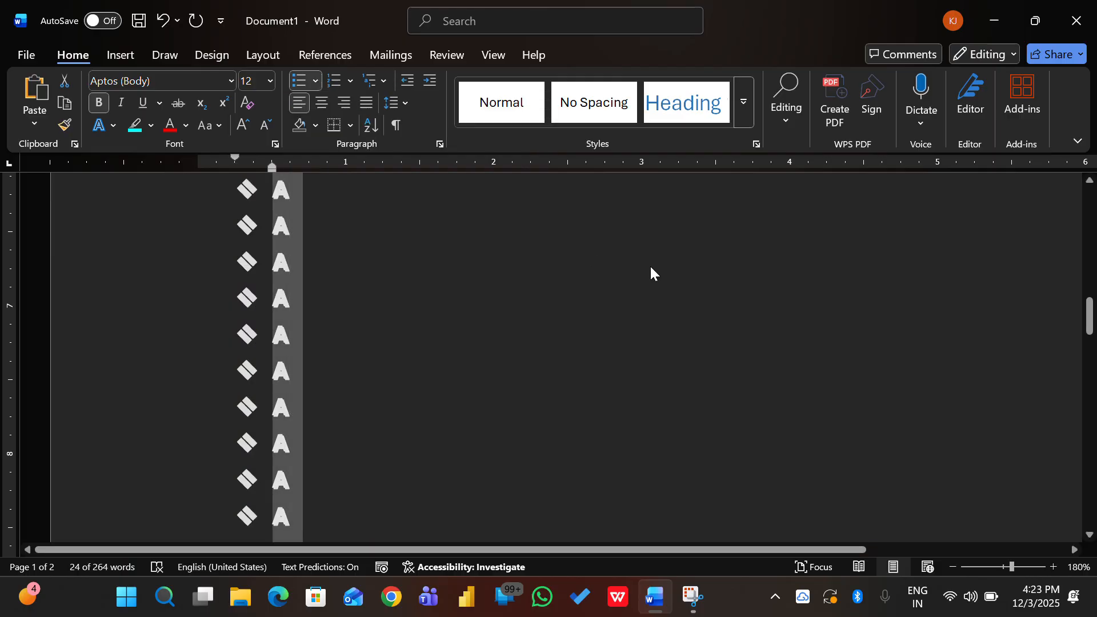
# Preview the numbering and multilevel list formats on the selected bulleted items without applying any.
pyautogui.click(351, 80)
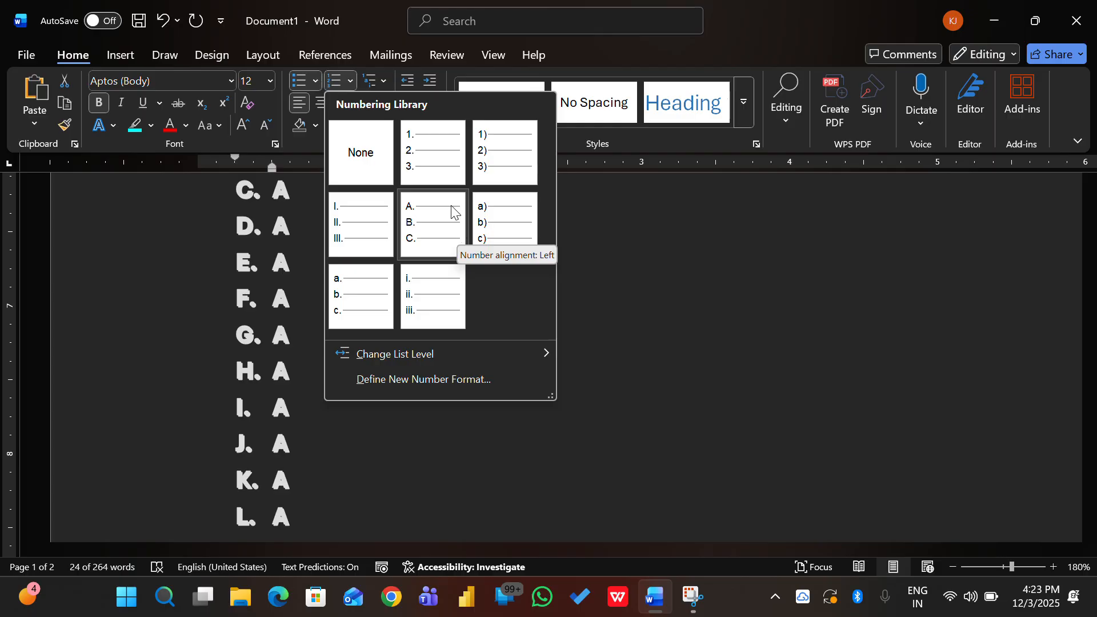
pyautogui.click(384, 80)
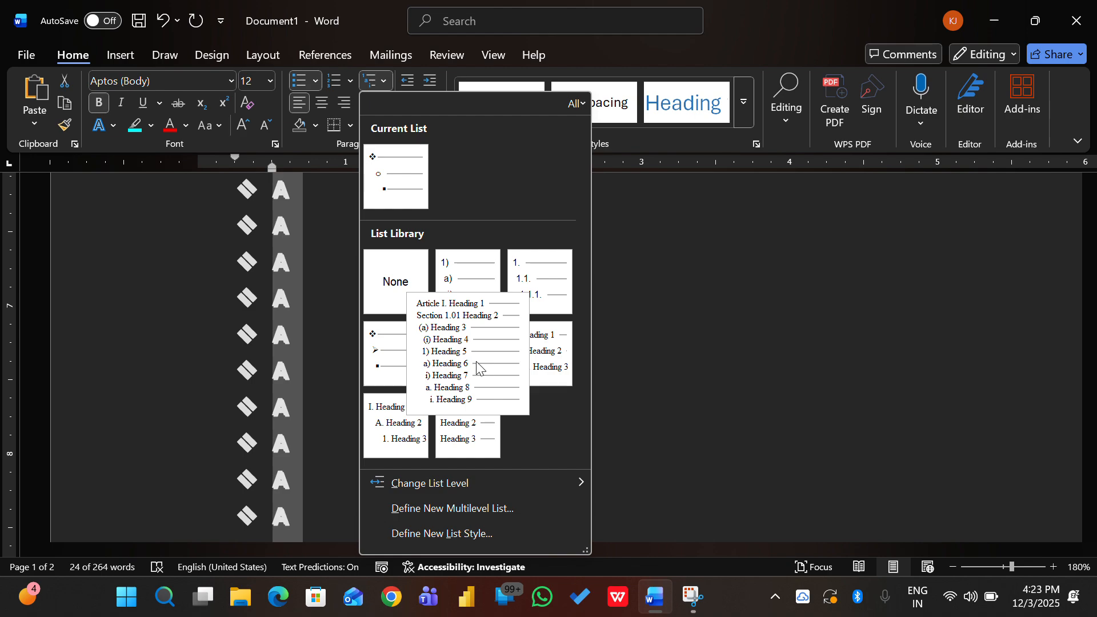
pyautogui.click(684, 388)
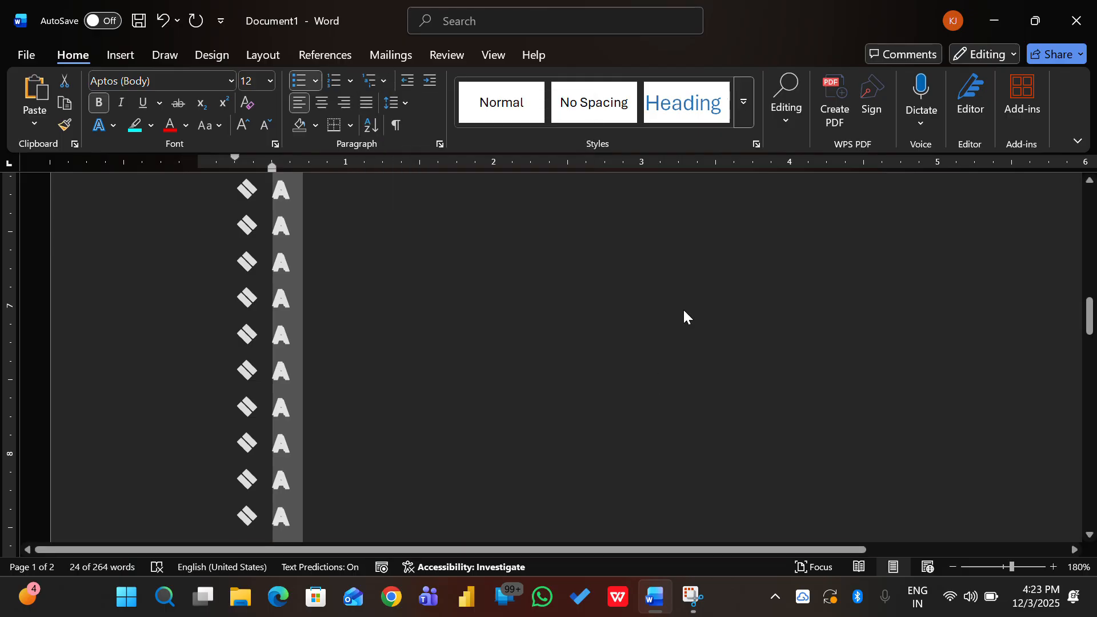
# Enter a first name in capitals on a blank line near the beginning of the second page.
pyautogui.scroll(-5, 341, 282)
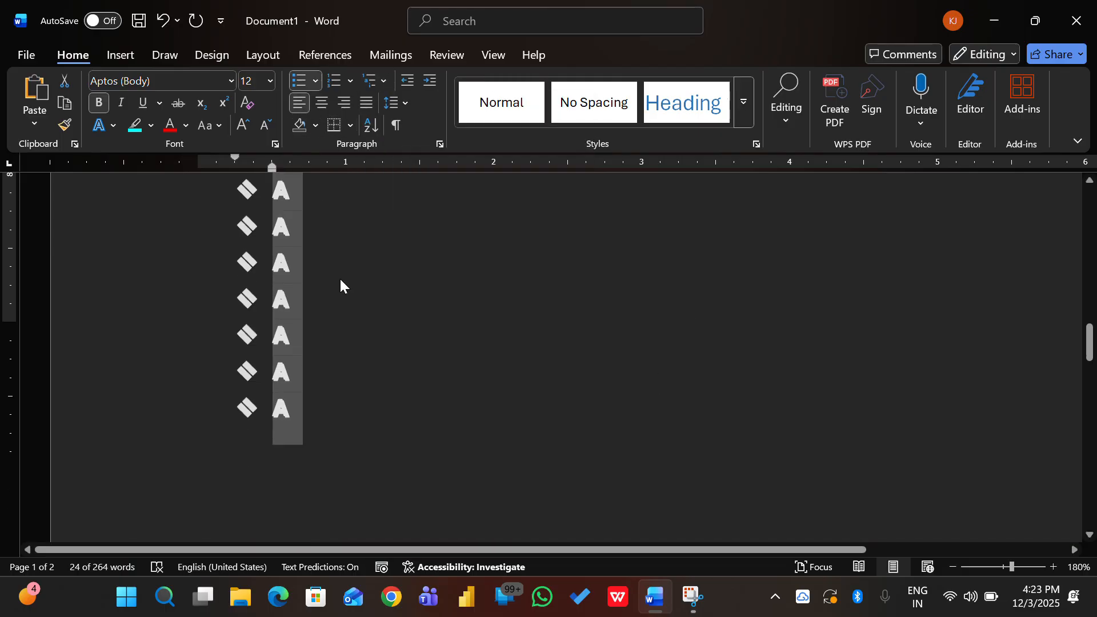
pyautogui.click(207, 296)
pyautogui.write('KAUSHAL')
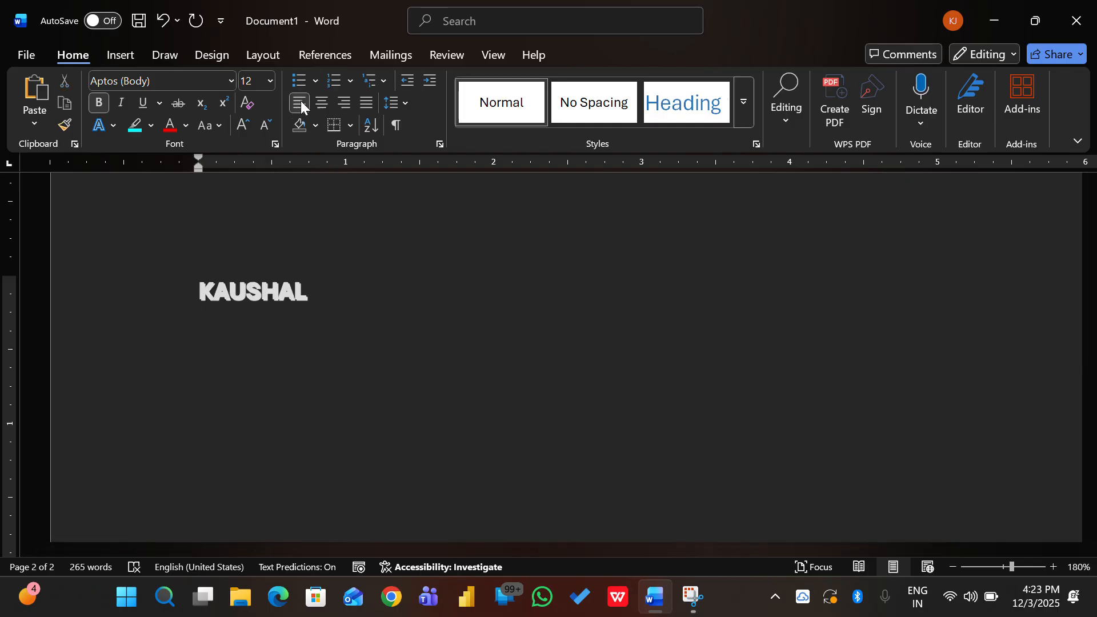
# Try centered, right and justified alignment on the name line and return it to left alignment.
pyautogui.click(321, 103)
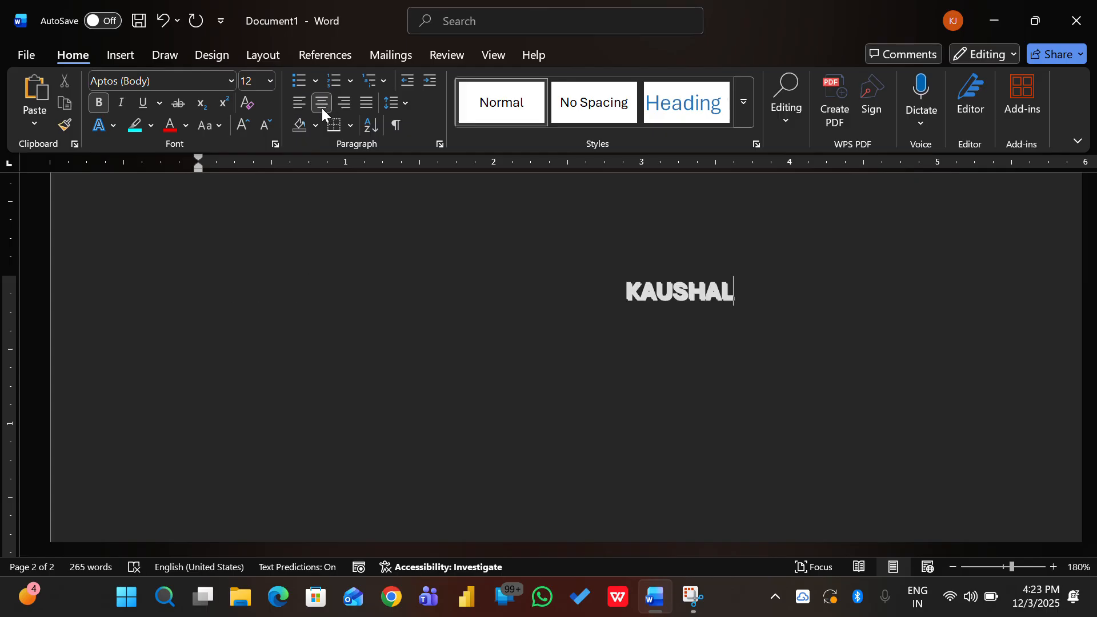
pyautogui.click(337, 103)
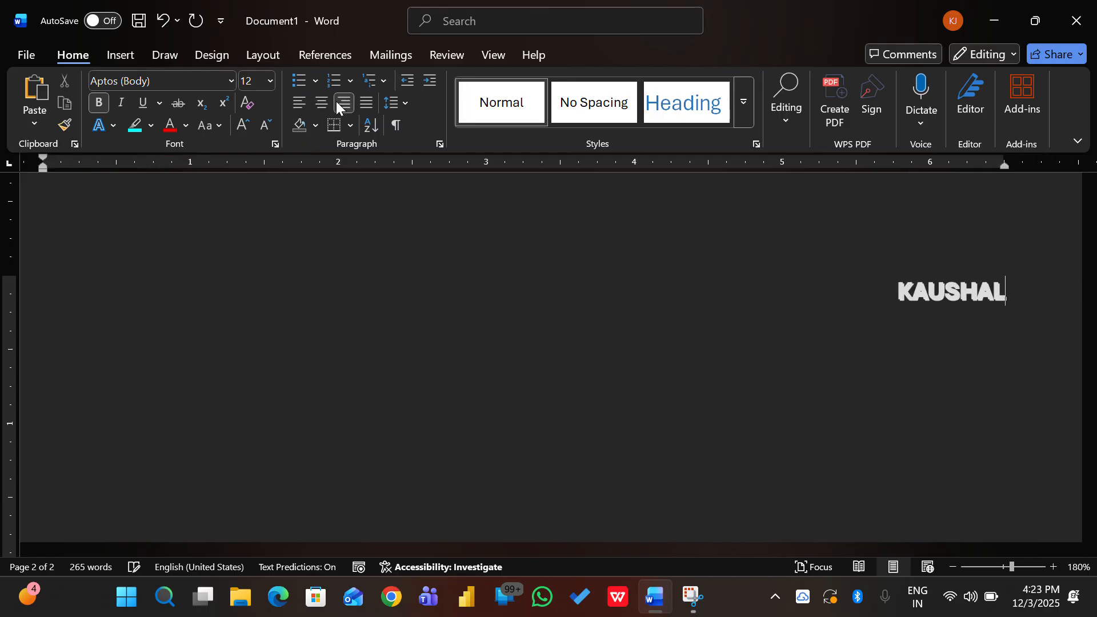
pyautogui.click(362, 109)
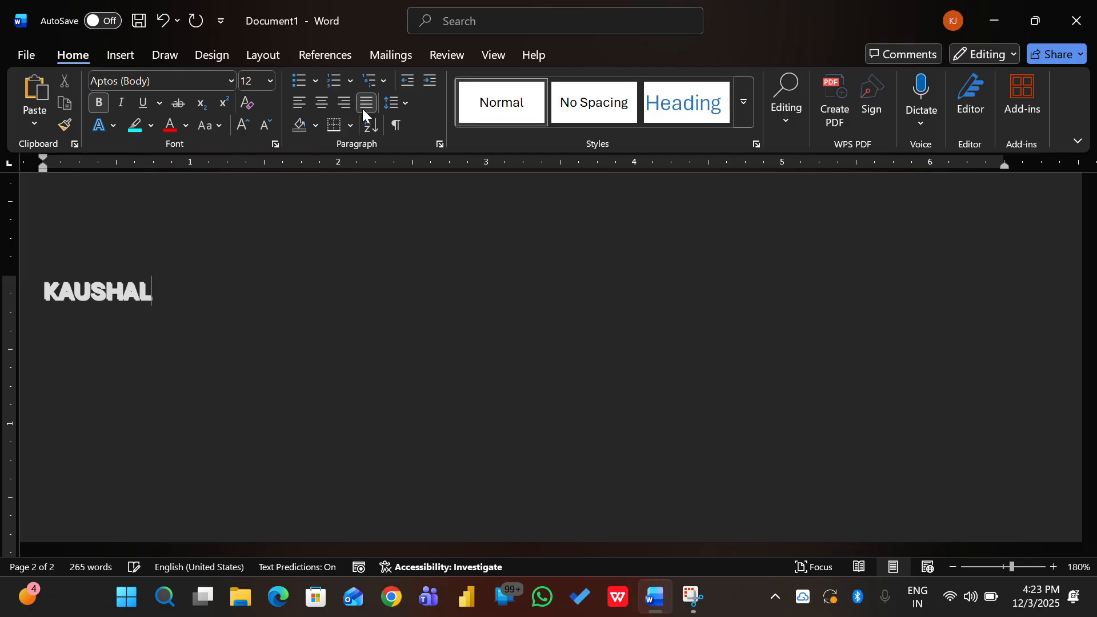
pyautogui.click(307, 102)
# Increase the name line's indent step by step up to the 6-inch mark.
pyautogui.click(438, 78)
pyautogui.click(438, 79)
pyautogui.click(438, 79)
pyautogui.click(437, 79)
pyautogui.click(438, 78)
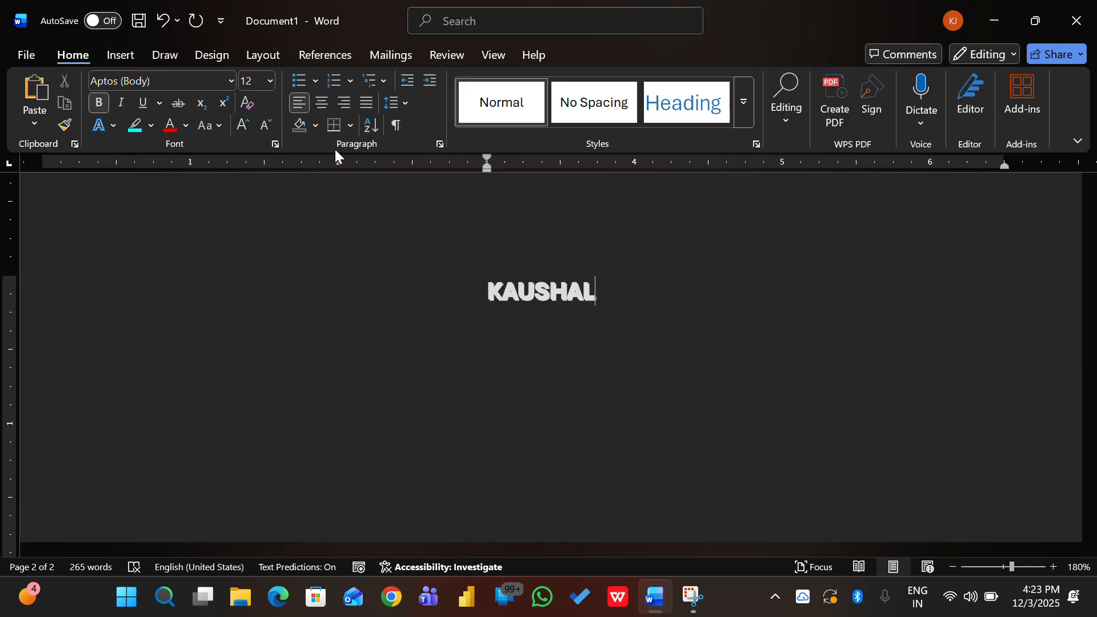
pyautogui.click(423, 86)
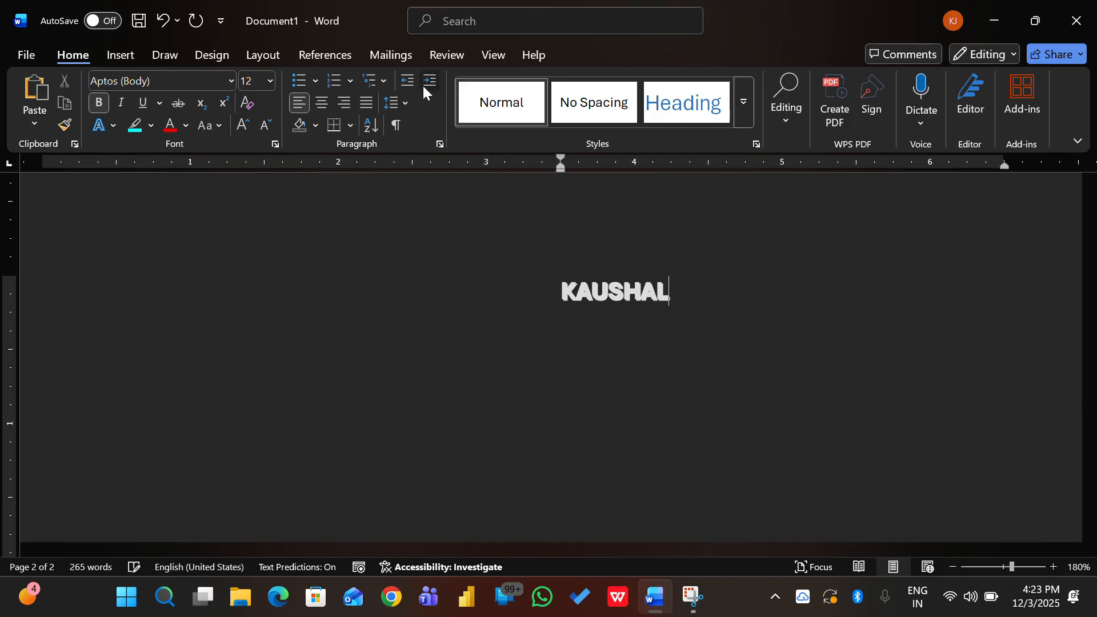
pyautogui.click(423, 86)
pyautogui.click(423, 86)
pyautogui.click(423, 86)
pyautogui.click(423, 85)
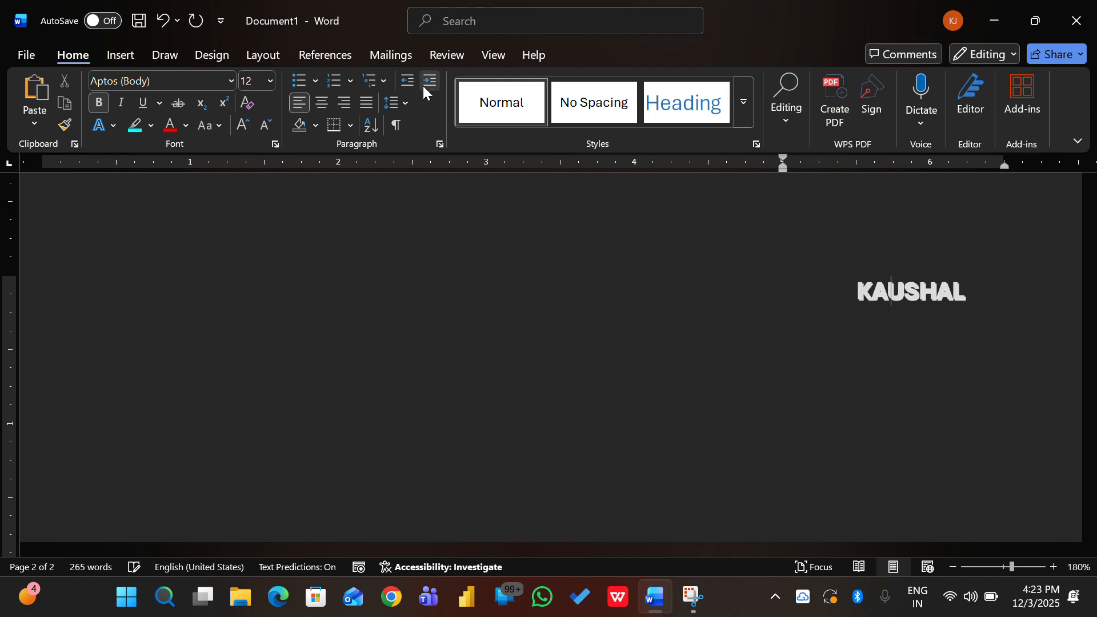
pyautogui.click(423, 86)
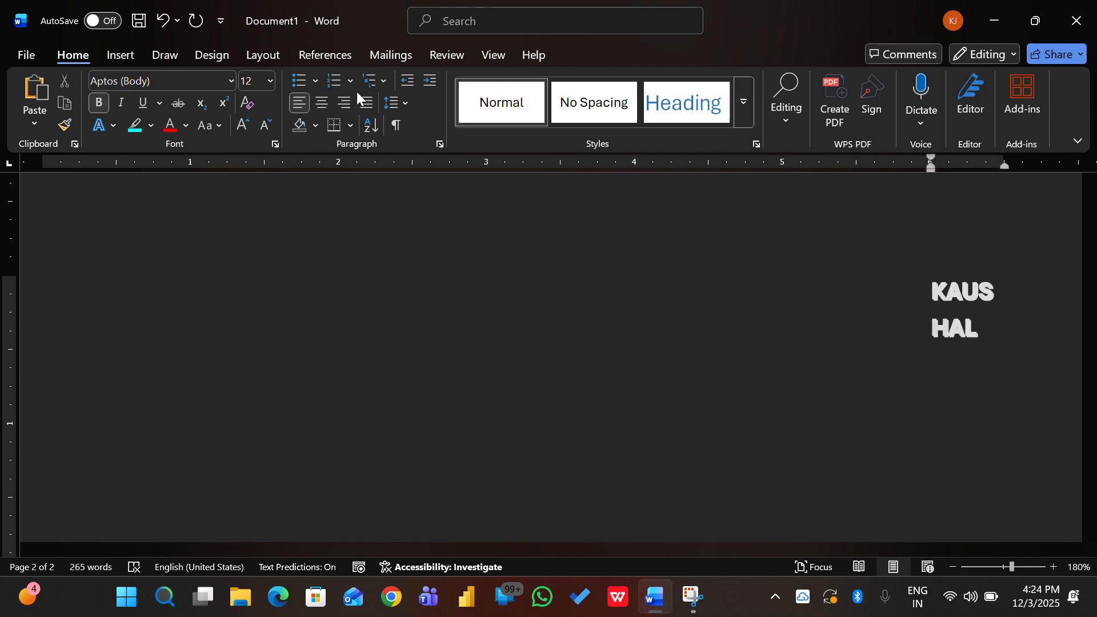
# Decrease the name line's indent step by step back to the left margin.
pyautogui.click(407, 83)
pyautogui.click(406, 83)
pyautogui.click(406, 83)
pyautogui.click(406, 83)
pyautogui.click(406, 83)
pyautogui.click(407, 83)
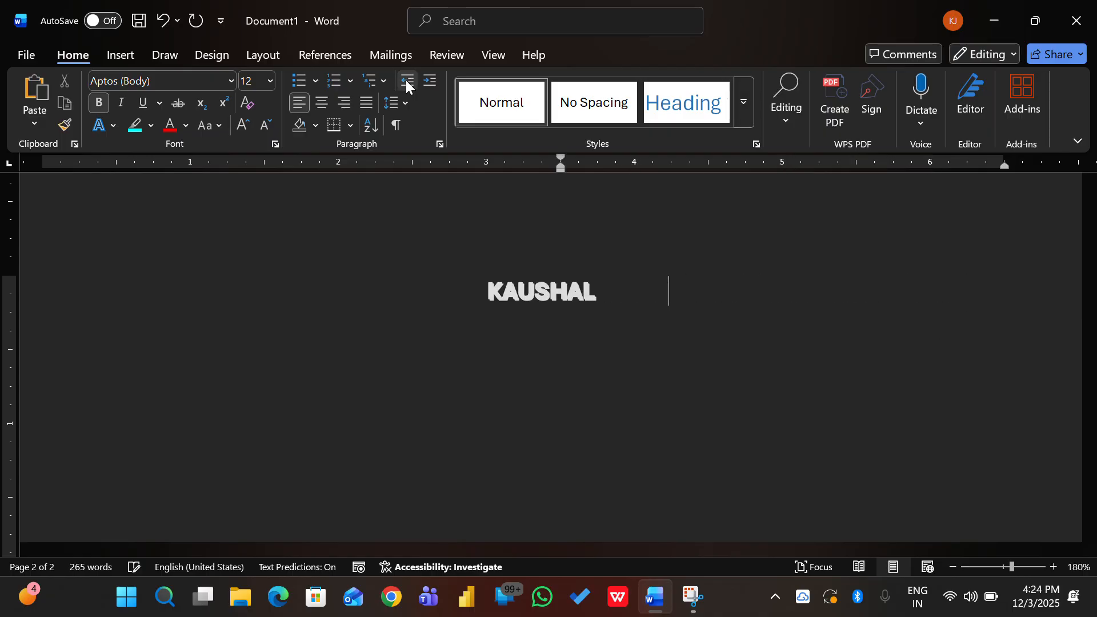
pyautogui.click(406, 83)
pyautogui.click(406, 83)
pyautogui.click(406, 83)
pyautogui.click(406, 83)
pyautogui.click(407, 83)
pyautogui.click(406, 83)
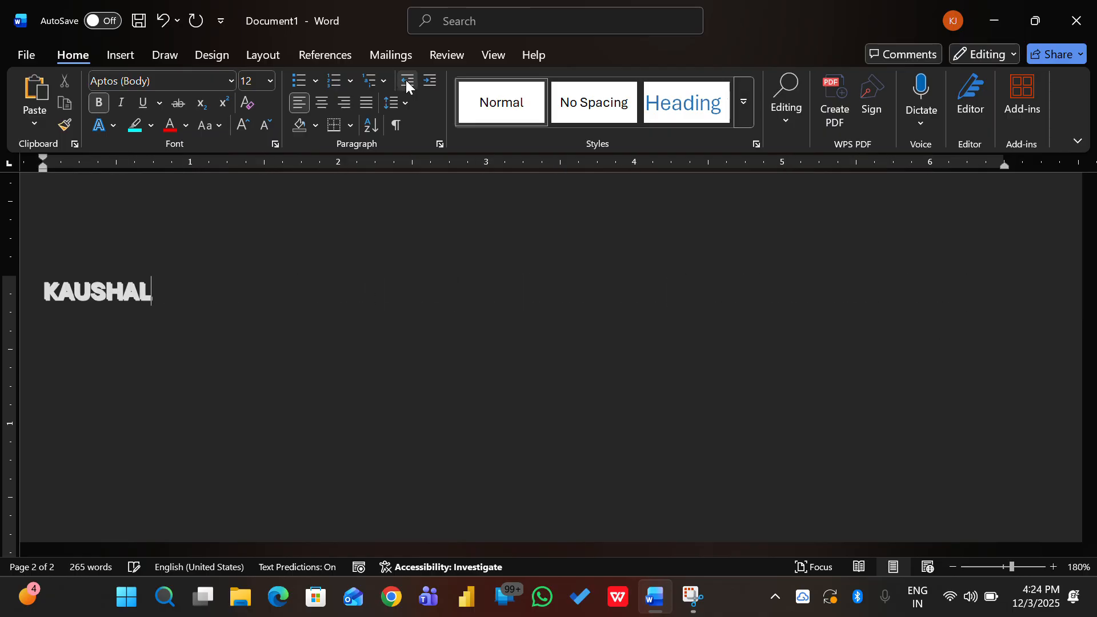
# Select the name and shade its paragraph with the darkest blue-gray theme color.
pyautogui.click(316, 127)
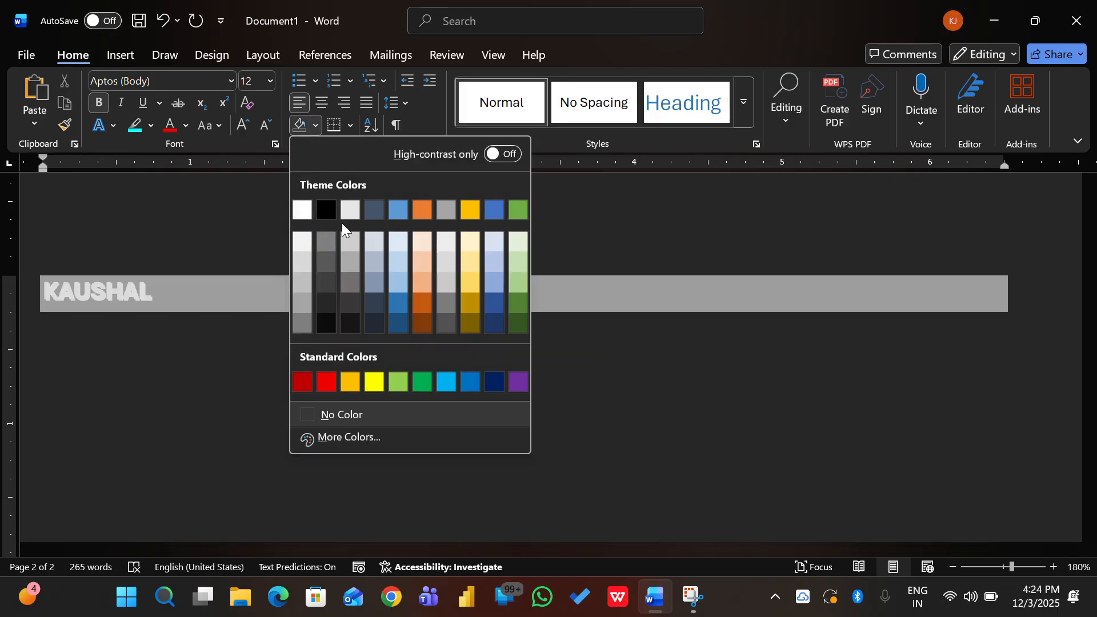
pyautogui.click(598, 411)
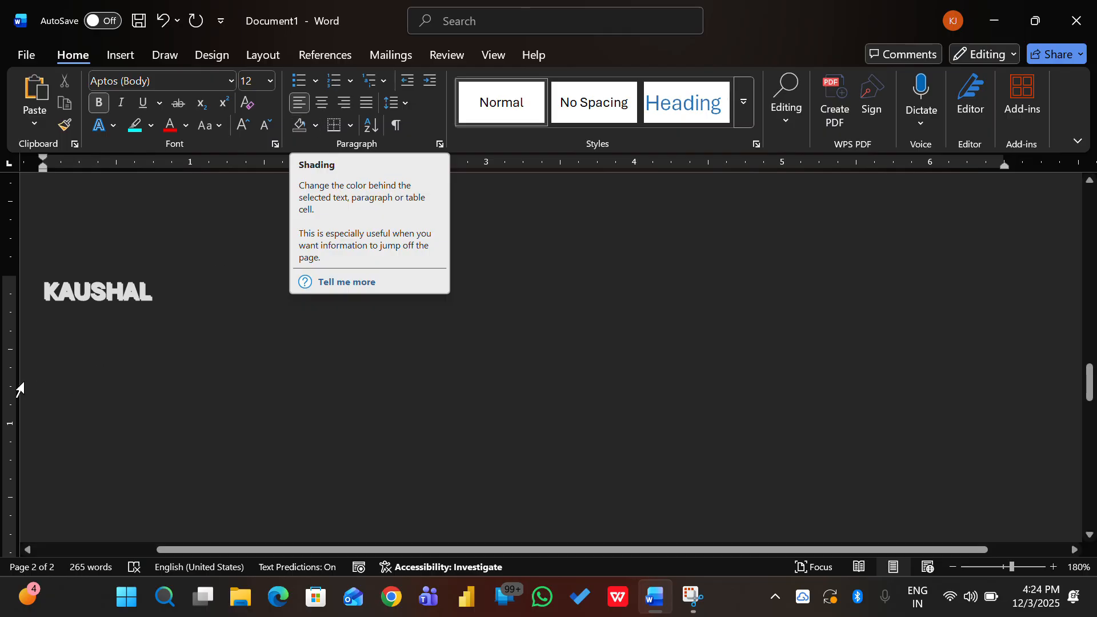
pyautogui.moveTo(43, 291); pyautogui.dragTo(164, 299)
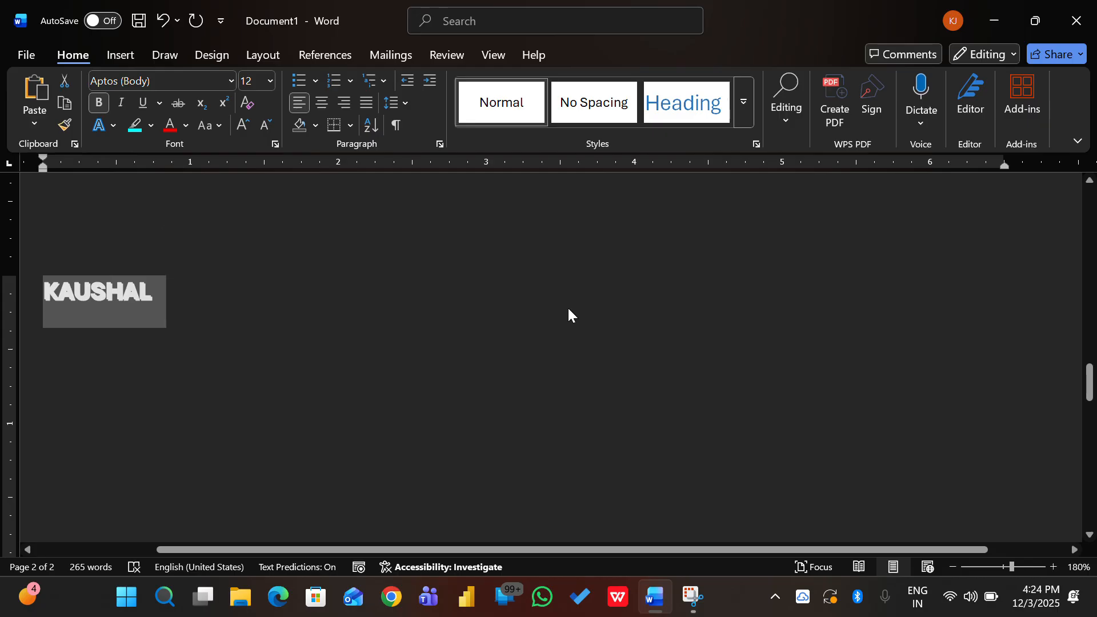
pyautogui.click(316, 125)
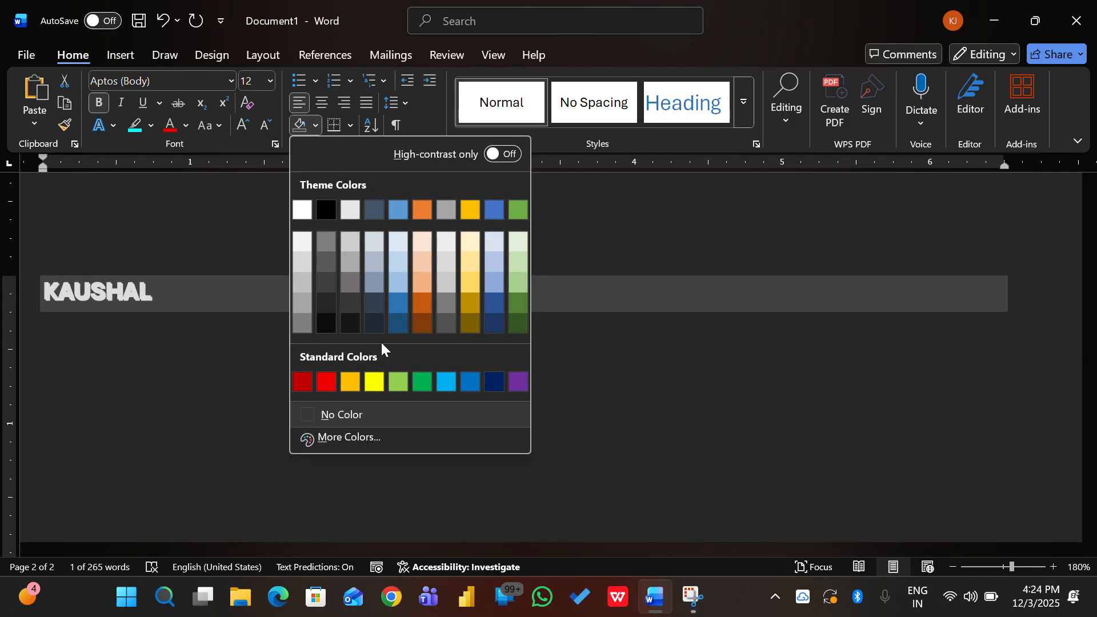
pyautogui.click(371, 323)
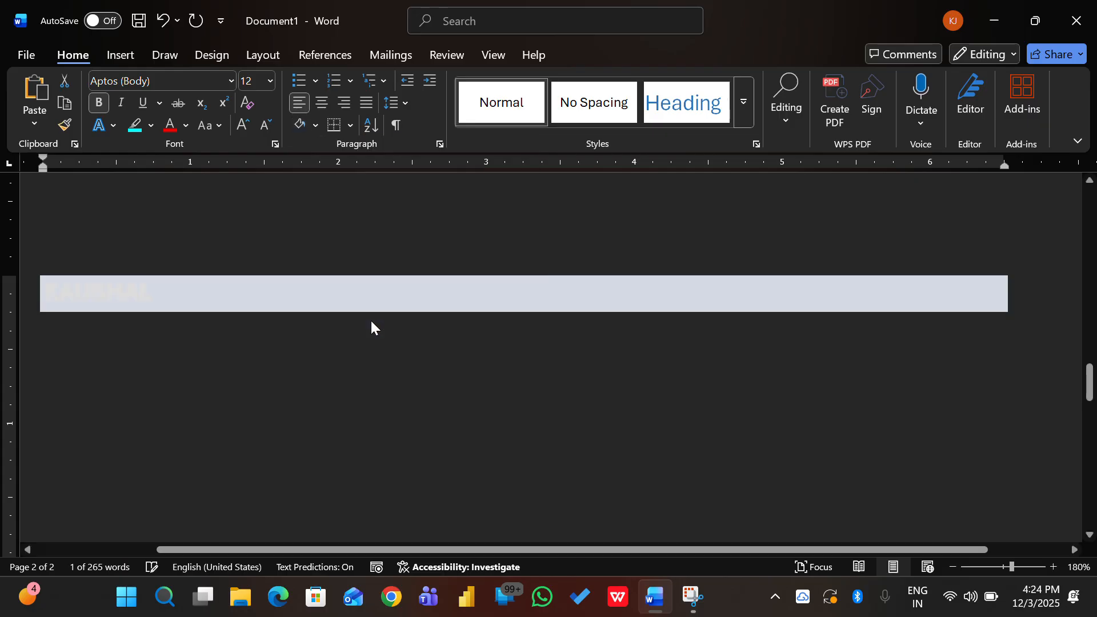
# Change the name paragraph's shading to the standard light blue color and deselect the text.
pyautogui.click(316, 127)
pyautogui.click(451, 387)
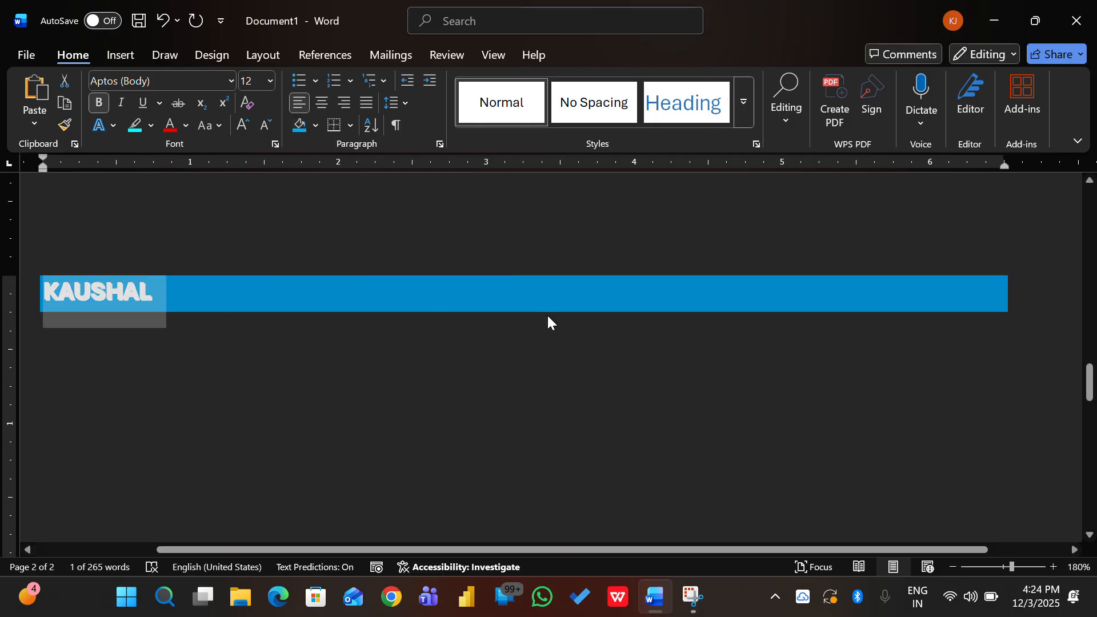
pyautogui.click(753, 296)
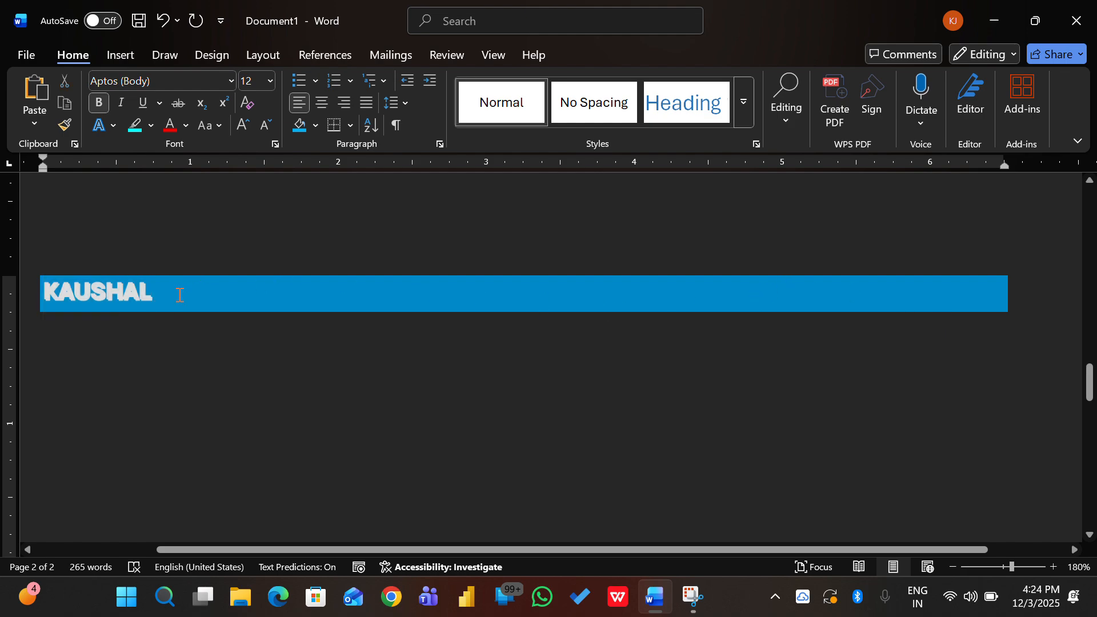
# Extend the blue shading with extra blank lines after the name and delete those lines again.
pyautogui.press('Return')
pyautogui.press('Return')
pyautogui.press('Return')
pyautogui.press('BackSpace')
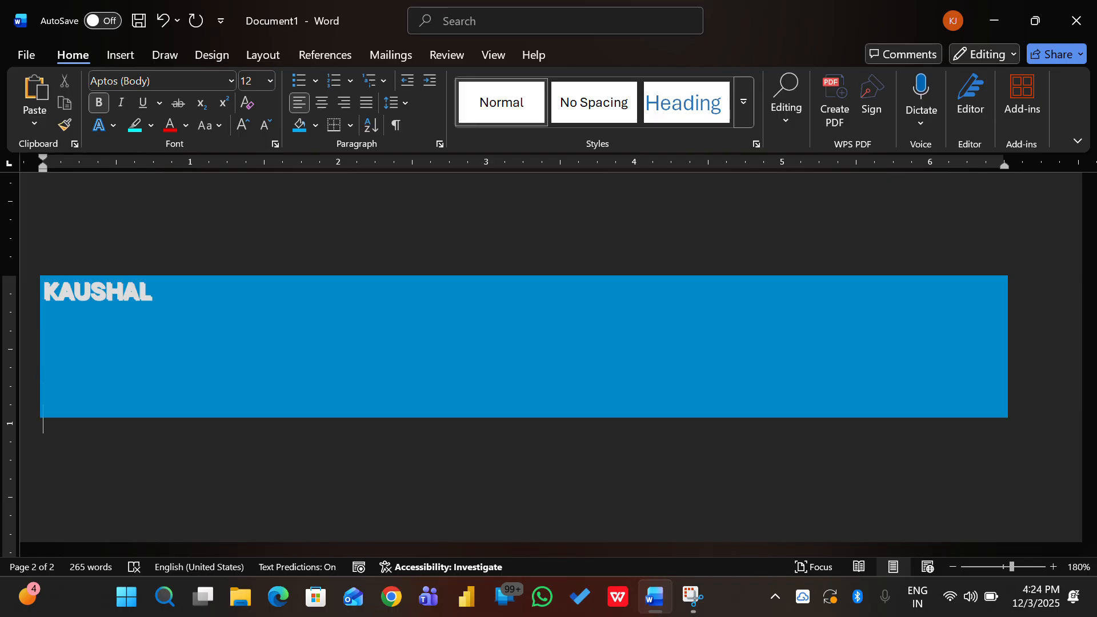
pyautogui.press('BackSpace')
pyautogui.press('BackSpace')
pyautogui.press('BackSpace')
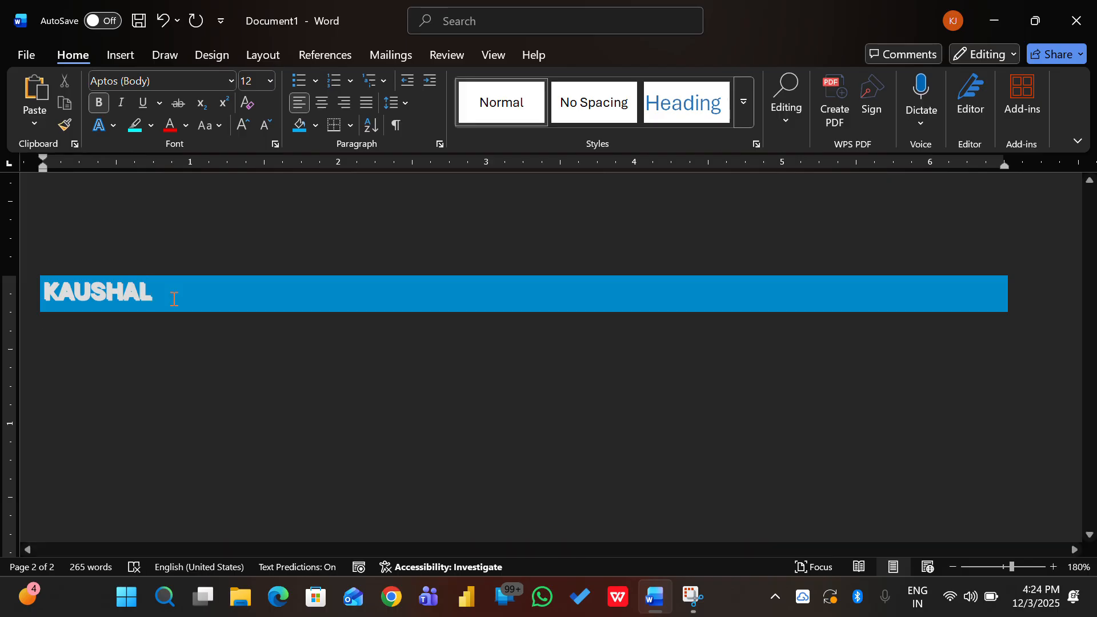
# Generate sample paragraphs on the blank line below the blue-shaded name using the =RAND function.
pyautogui.doubleClick(82, 336)
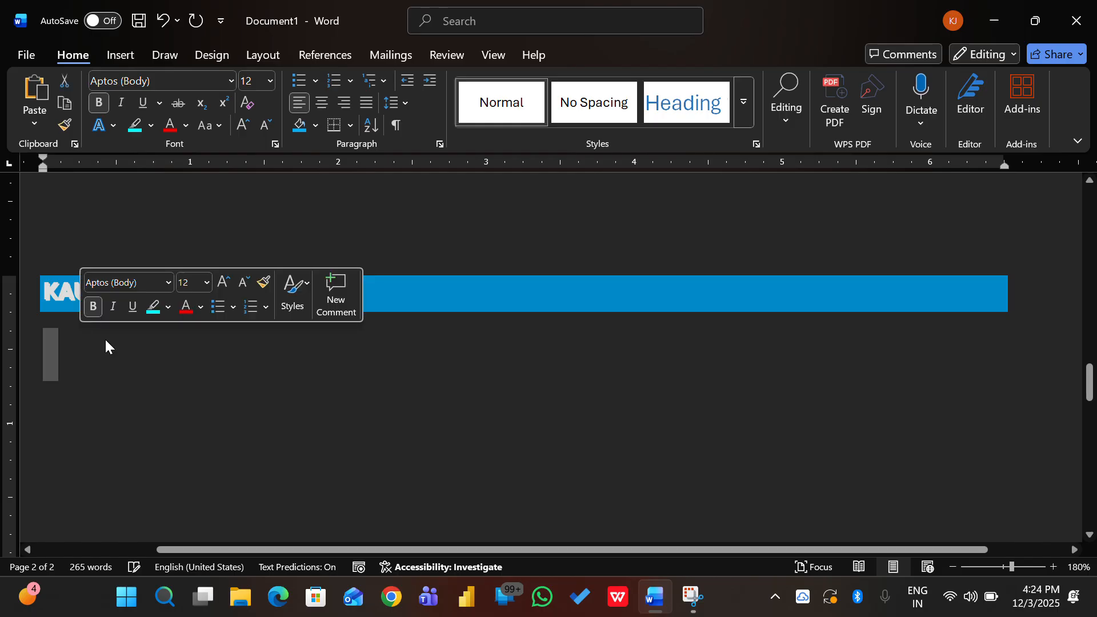
pyautogui.click(309, 374)
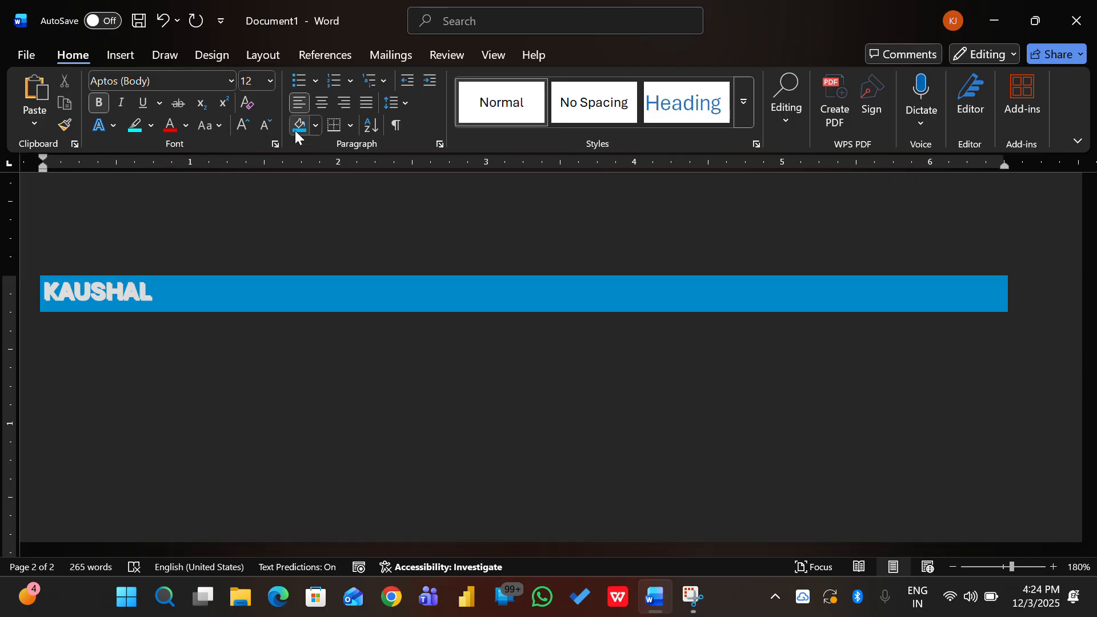
pyautogui.scroll(-10, 153, 382)
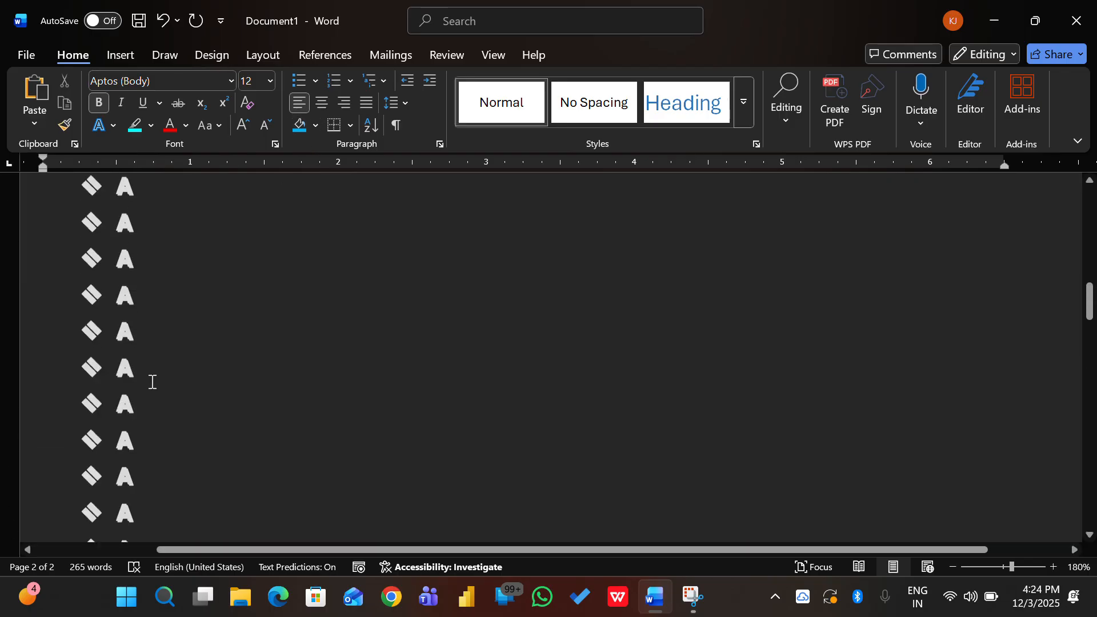
pyautogui.scroll(5, 152, 382)
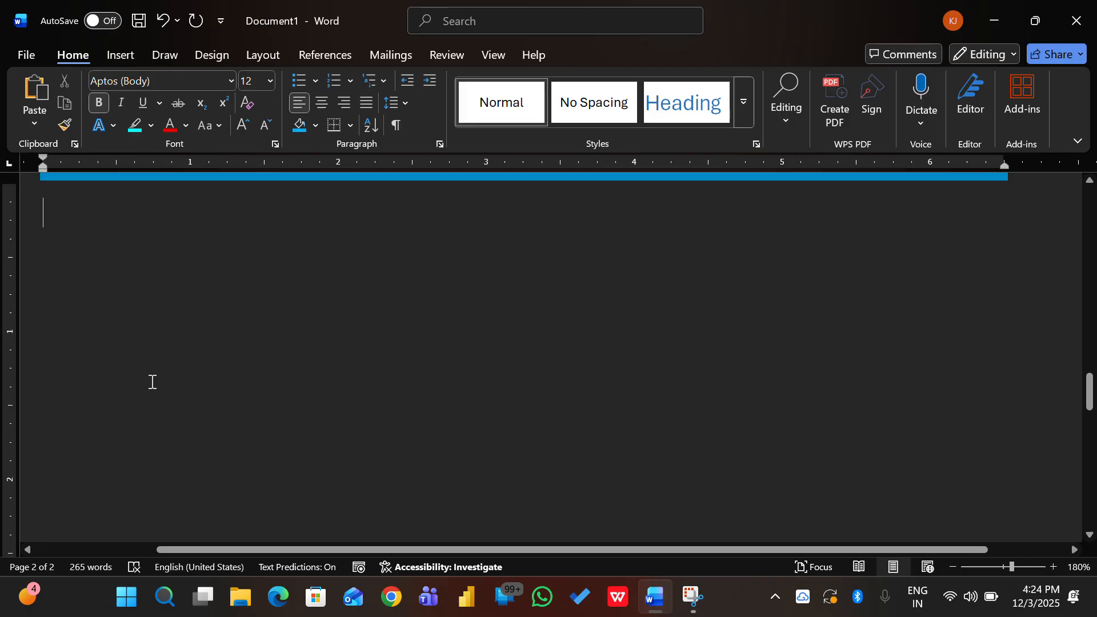
pyautogui.write('=RAND')
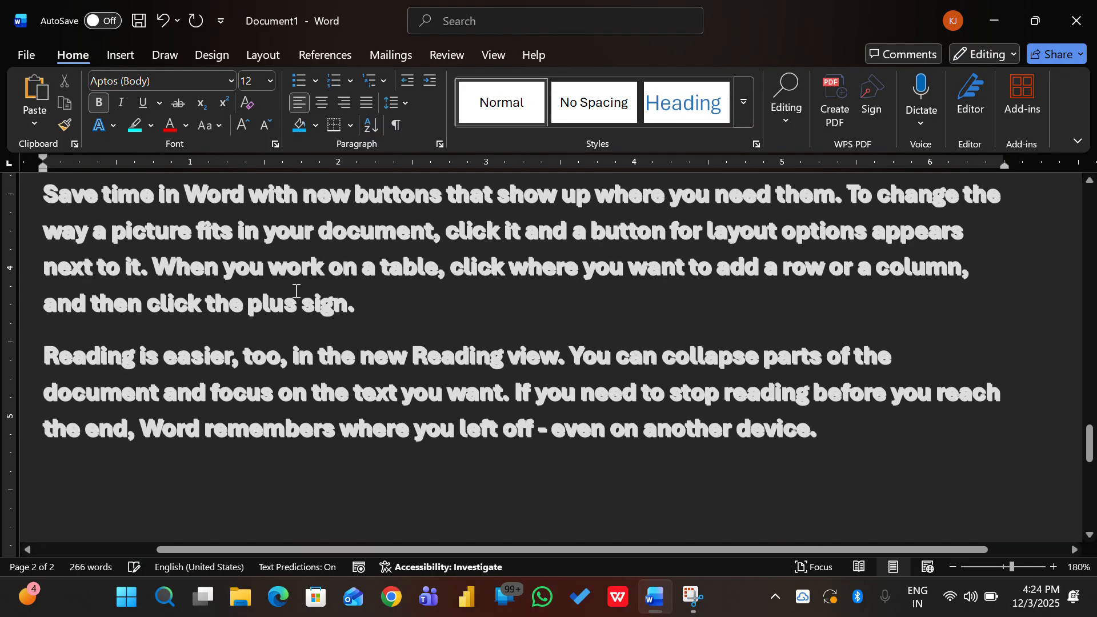
# Select the first two generated paragraphs below the blue-shaded name and add a bottom border and a top border.
pyautogui.scroll(10, 296, 291)
pyautogui.scroll(-3, 293, 294)
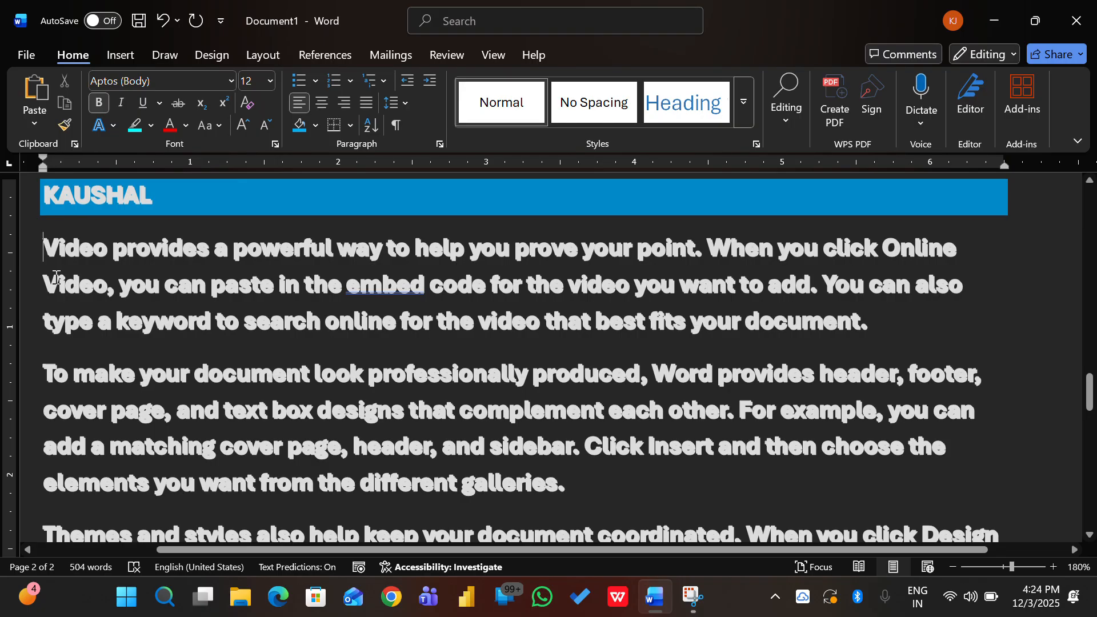
pyautogui.moveTo(46, 249); pyautogui.dragTo(570, 489)
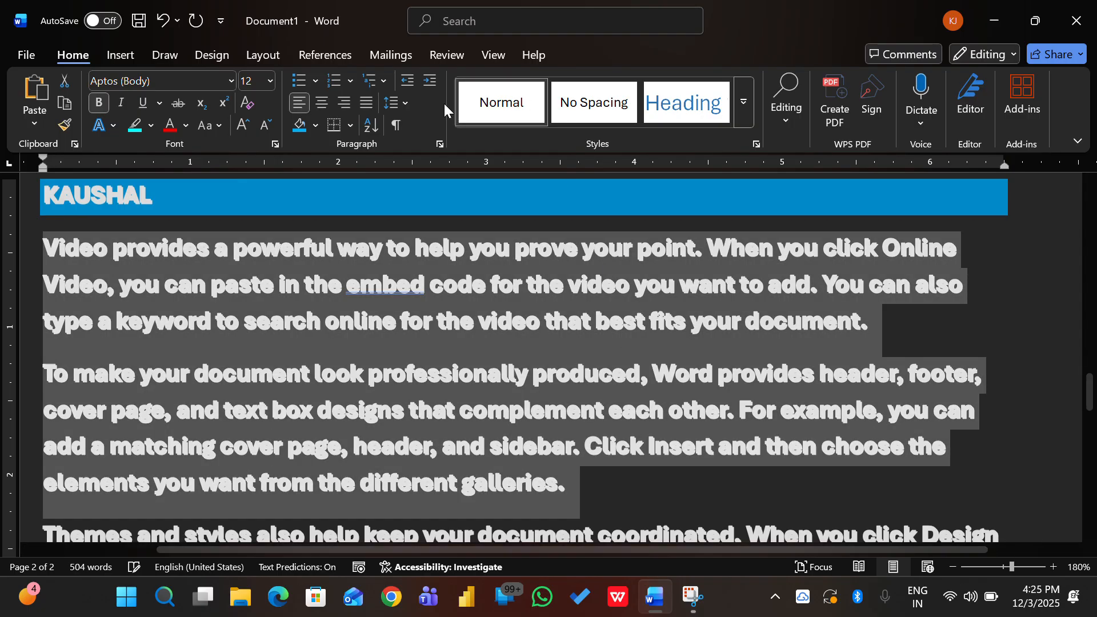
pyautogui.click(350, 125)
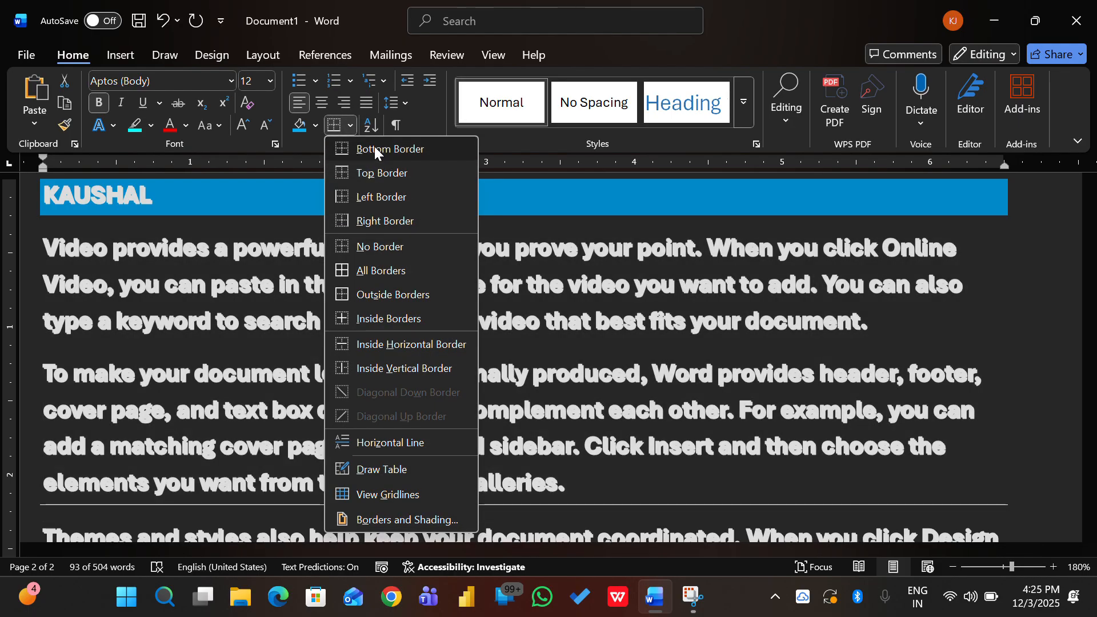
pyautogui.click(375, 148)
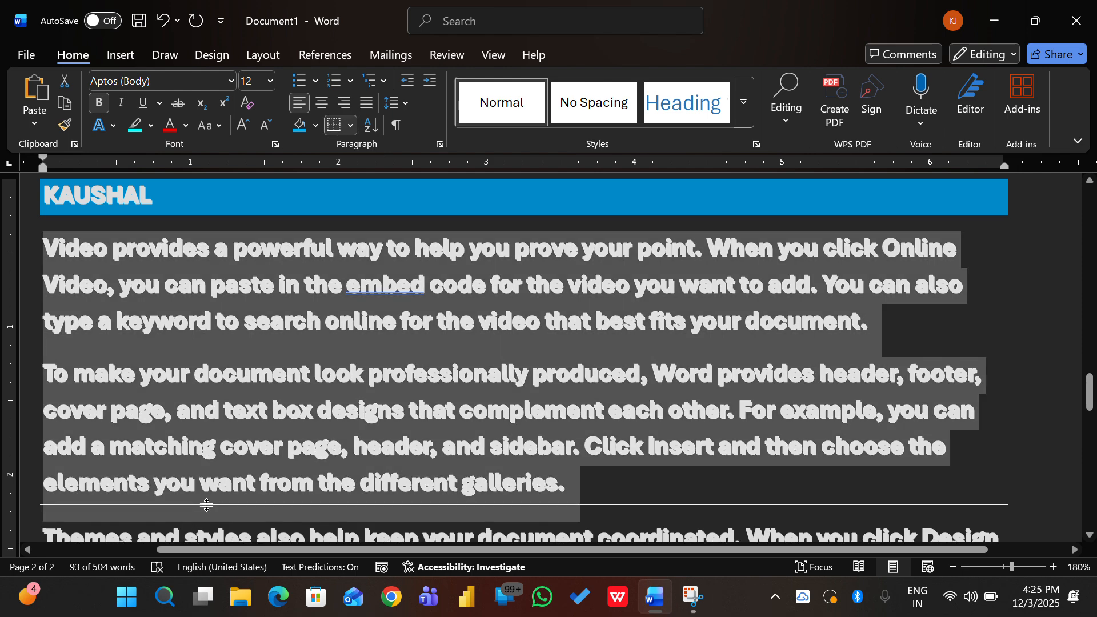
pyautogui.click(350, 125)
pyautogui.click(360, 173)
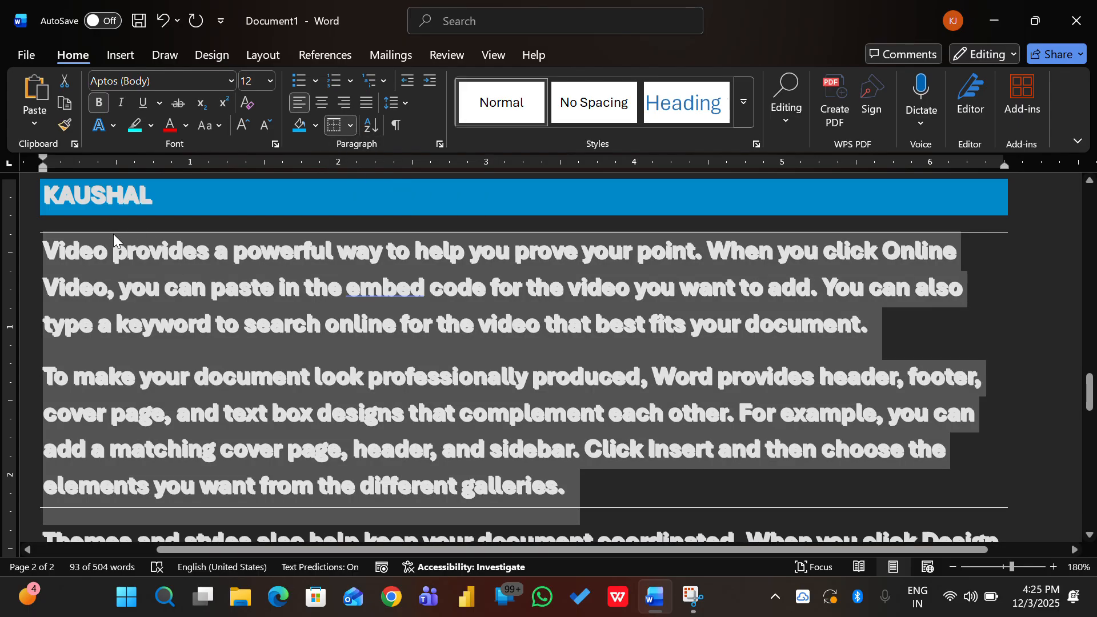
# Apply All Borders to the two selected paragraphs and clear their borders again with No Border.
pyautogui.click(350, 126)
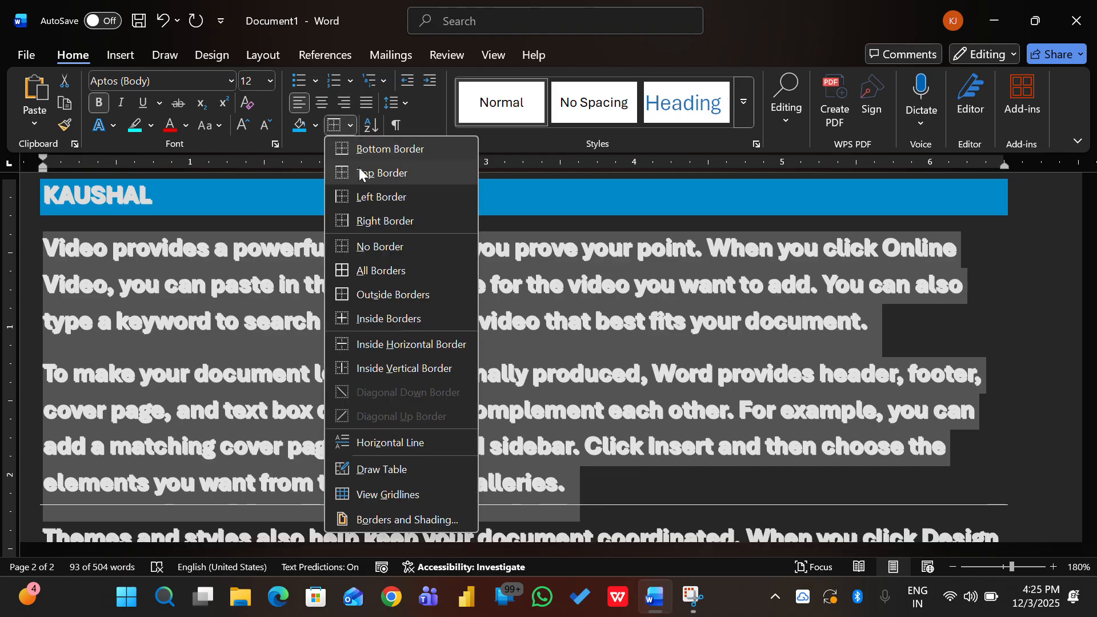
pyautogui.click(366, 271)
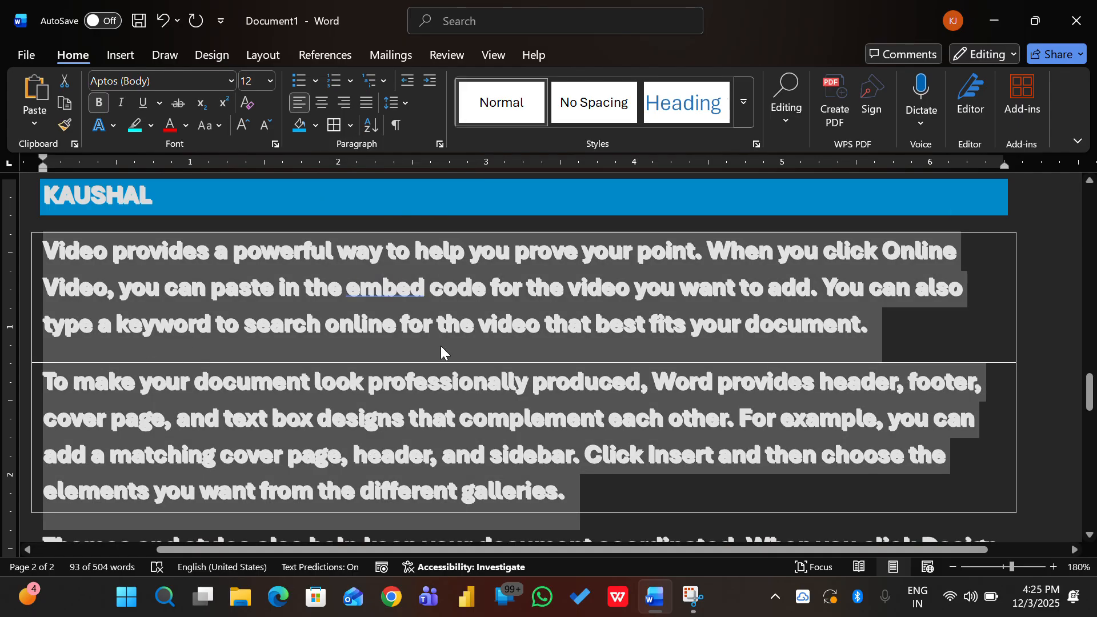
pyautogui.click(350, 126)
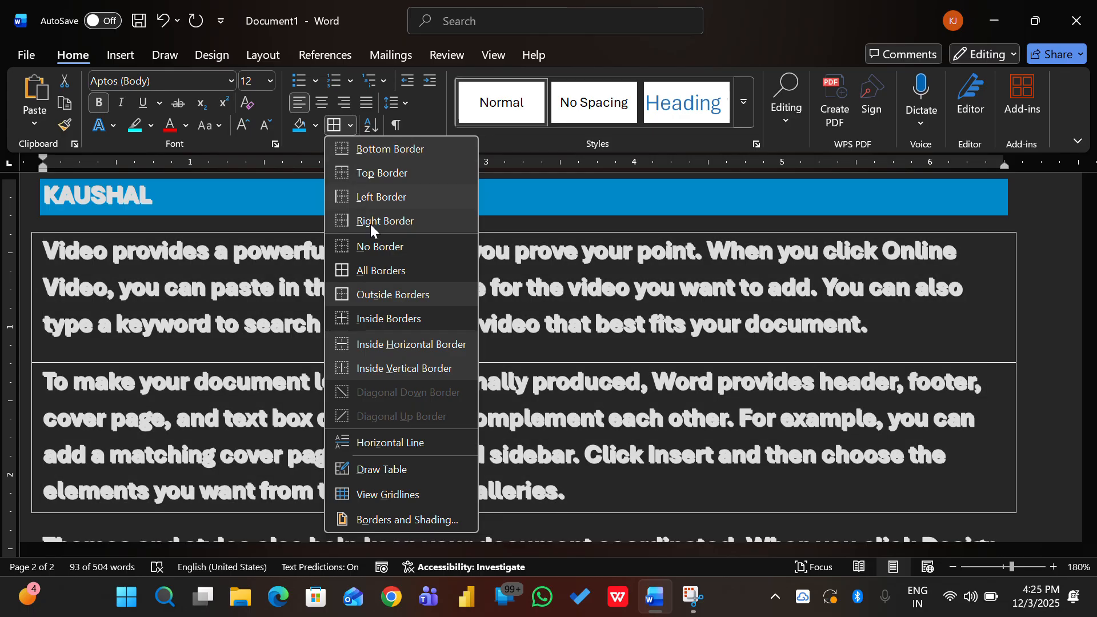
pyautogui.click(371, 249)
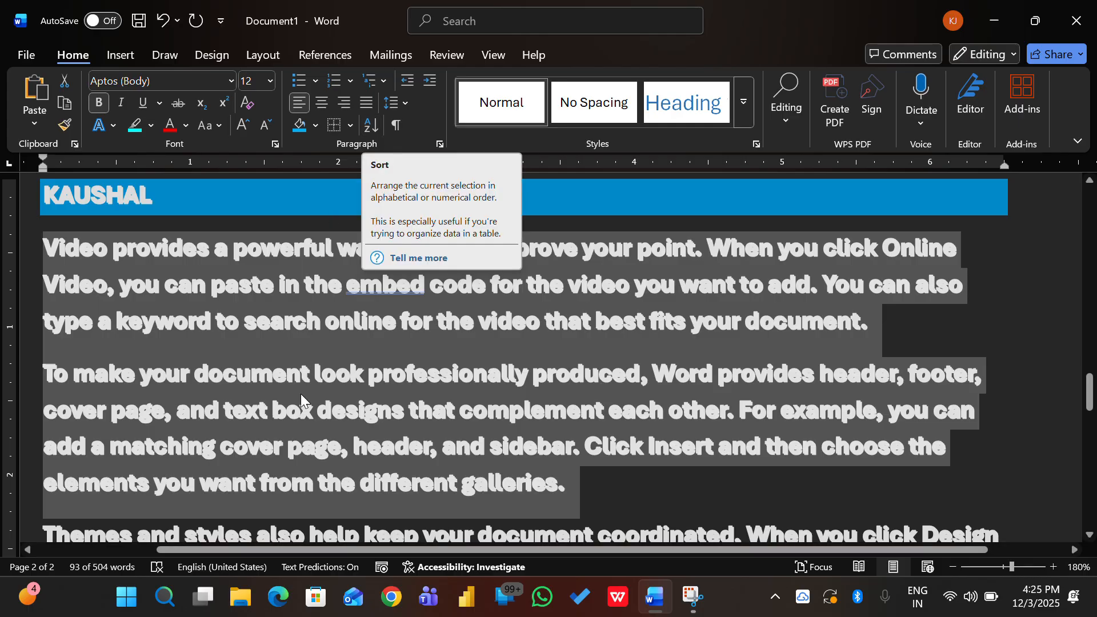
# Below the last paragraph, enter all 26 letters in keyboard order from Q to M, one per line.
pyautogui.scroll(-10, 302, 394)
pyautogui.scroll(5, 302, 394)
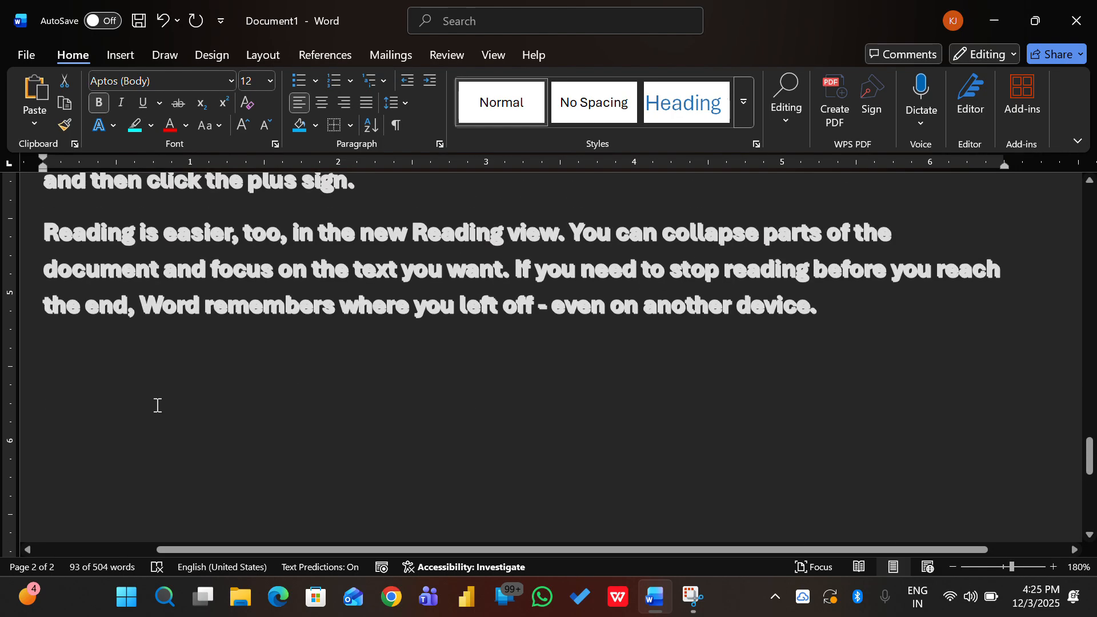
pyautogui.click(157, 405)
pyautogui.write('Q W ')
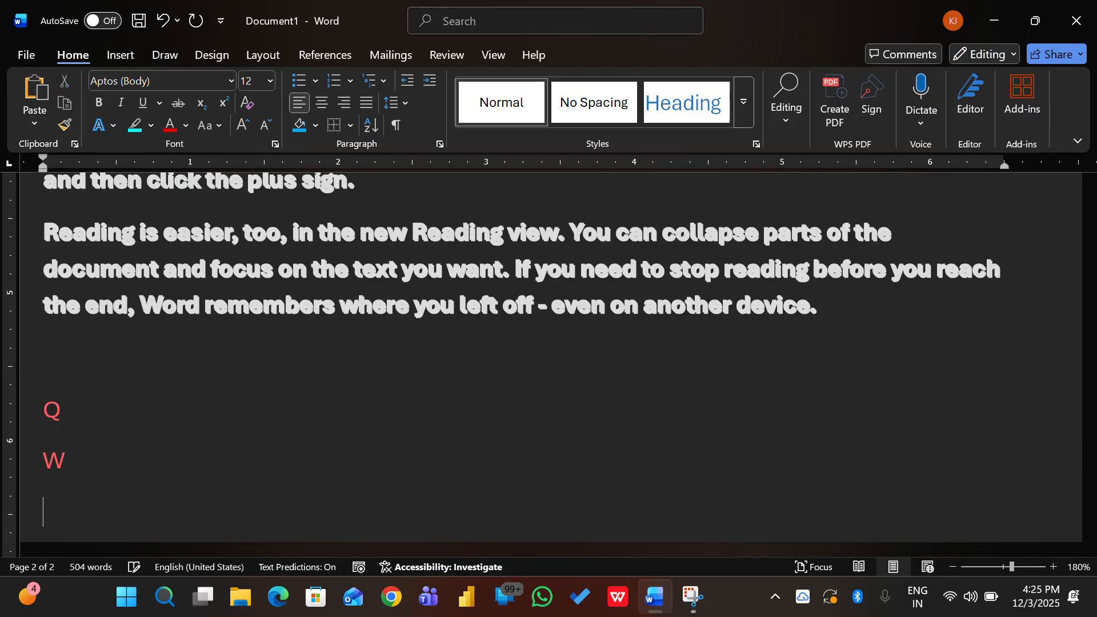
pyautogui.write('E R T Y U I O P ')
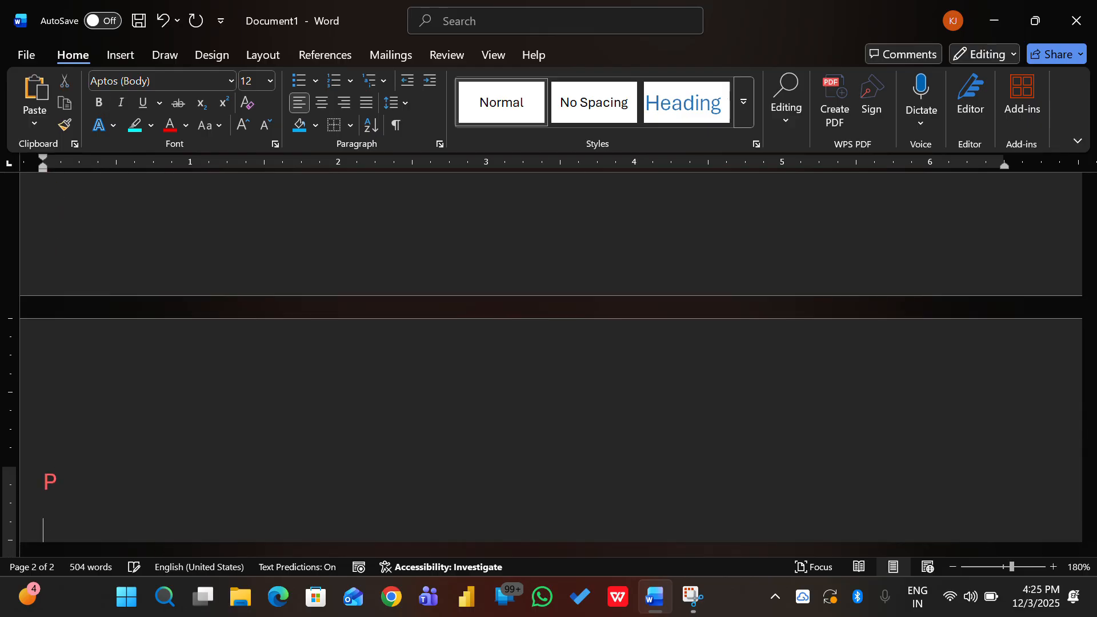
pyautogui.write('A S D F G H J ')
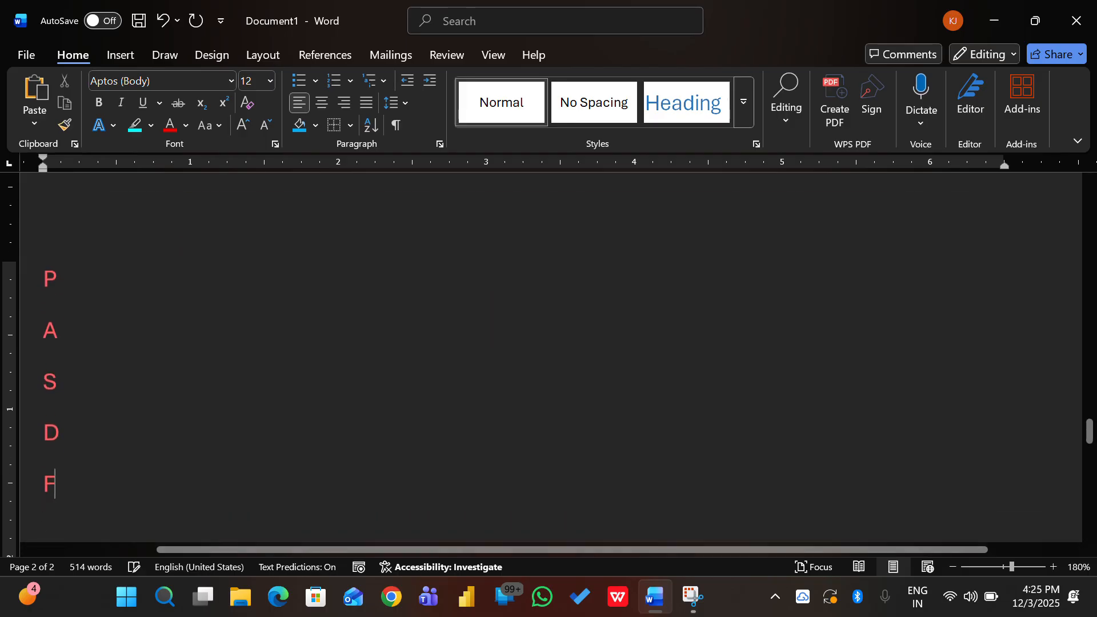
pyautogui.write('K L Z X C V')
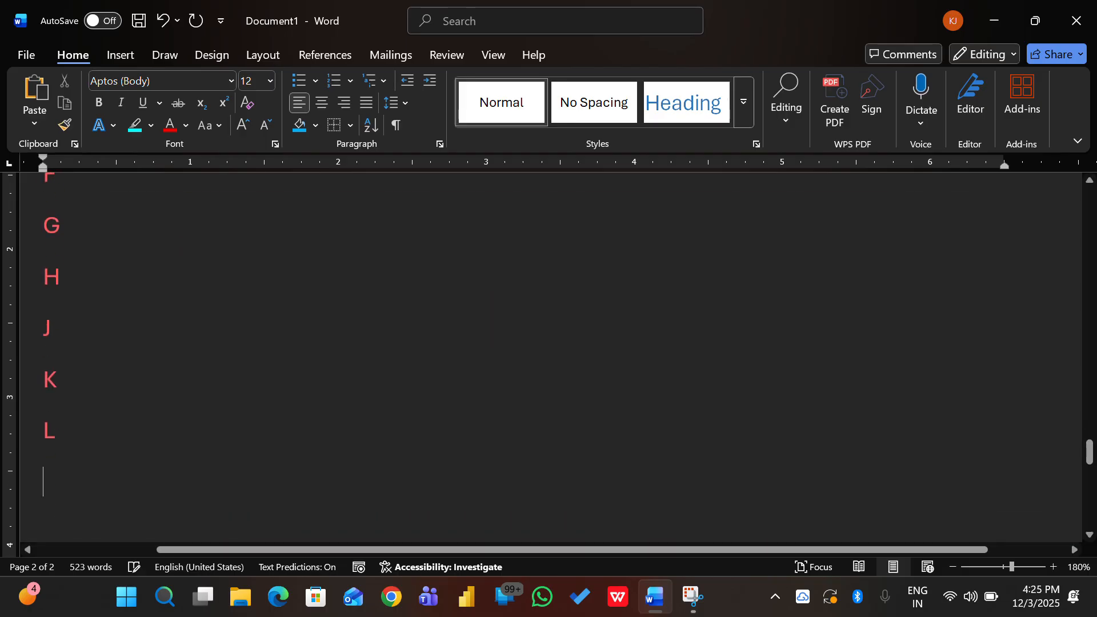
pyautogui.write(' B N M')
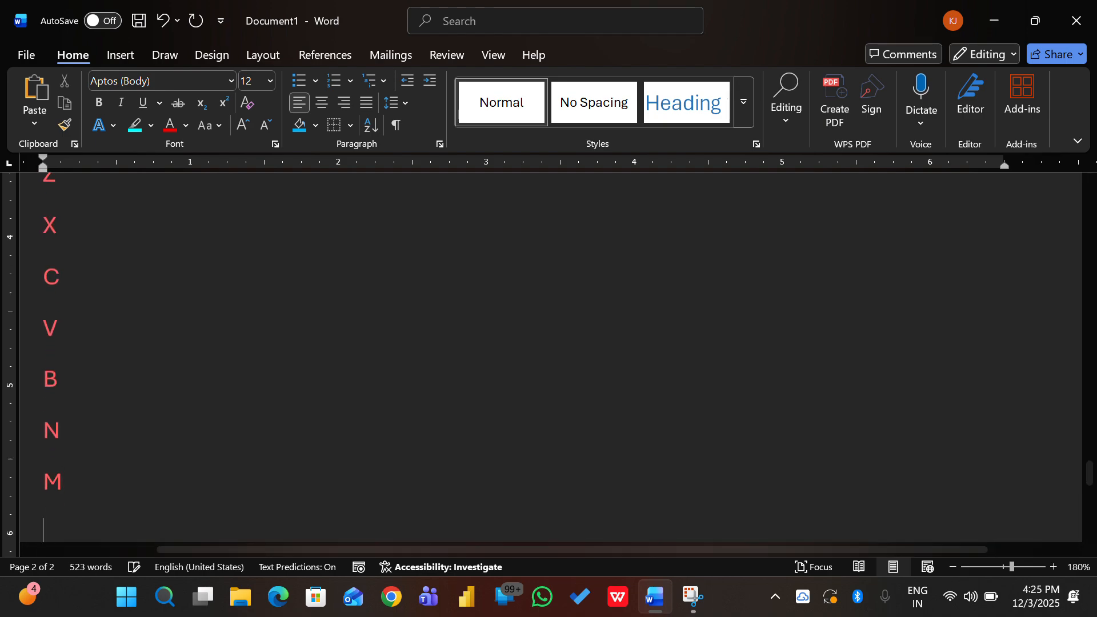
# Select the whole column of letters and sort it by paragraphs as text in ascending order.
pyautogui.scroll(10, 548, 354)
pyautogui.scroll(10, 43, 466)
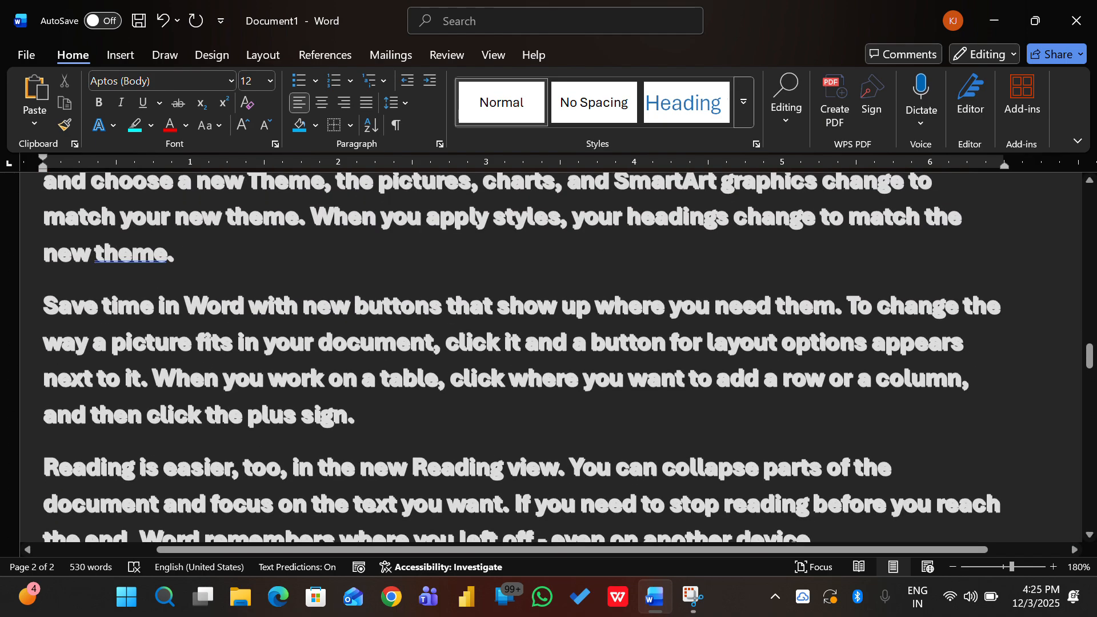
pyautogui.scroll(-3, 43, 466)
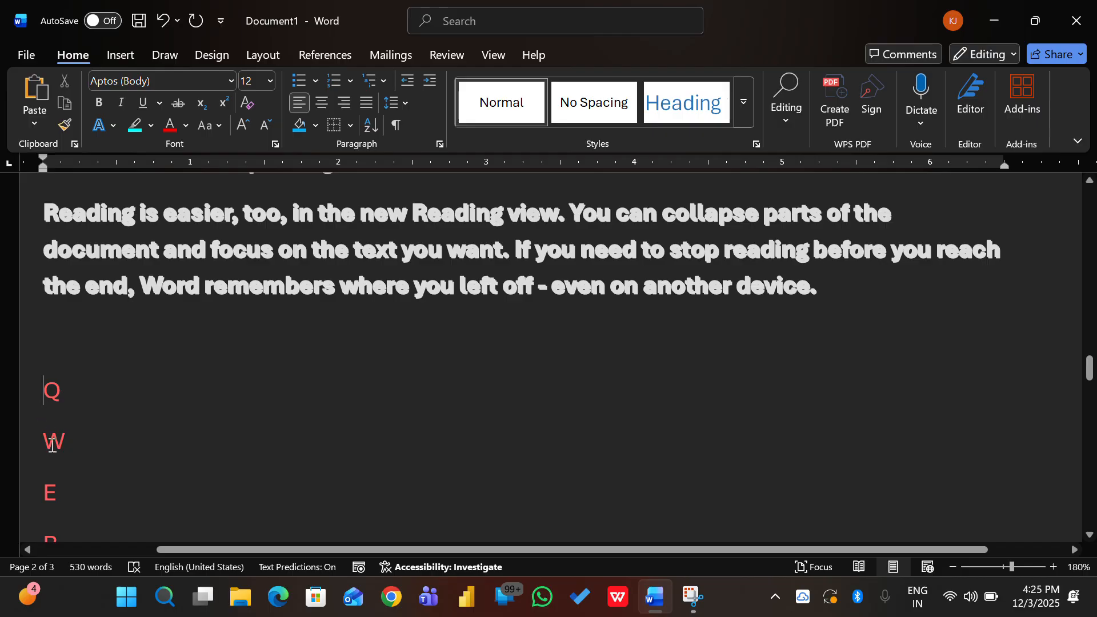
pyautogui.moveTo(43, 392); pyautogui.dragTo(68, 616)
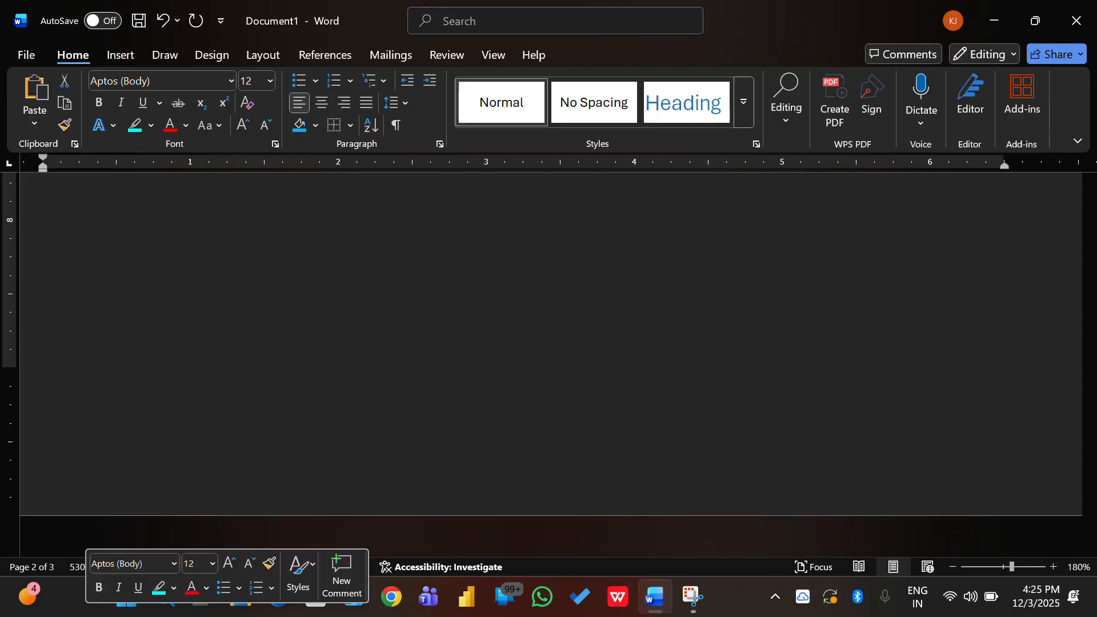
pyautogui.scroll(10, 196, 400)
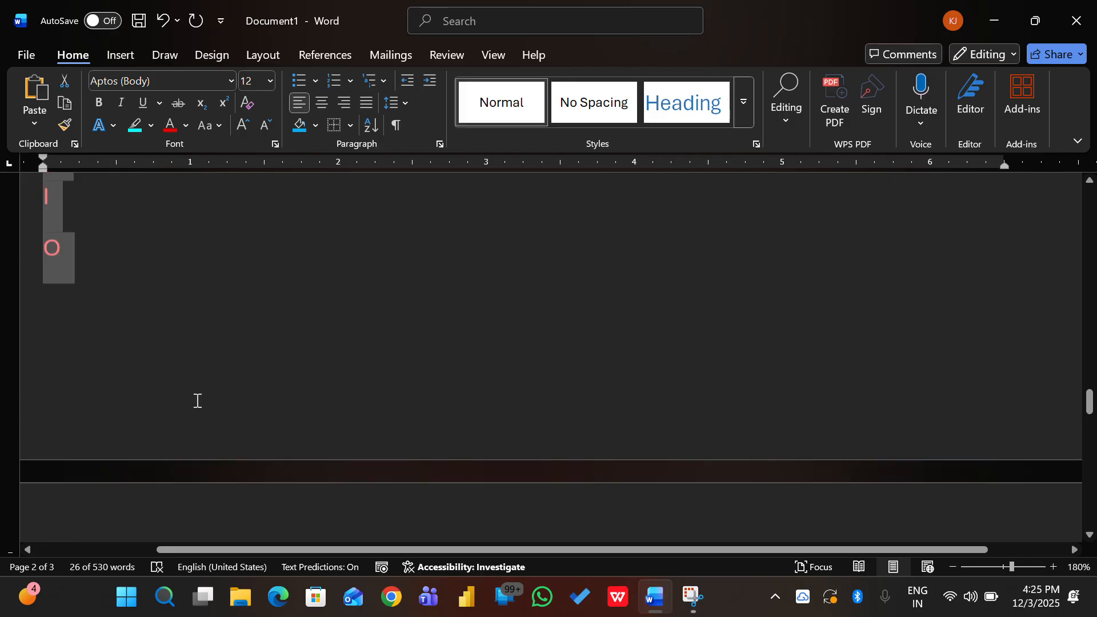
pyautogui.scroll(1, 197, 400)
pyautogui.click(370, 134)
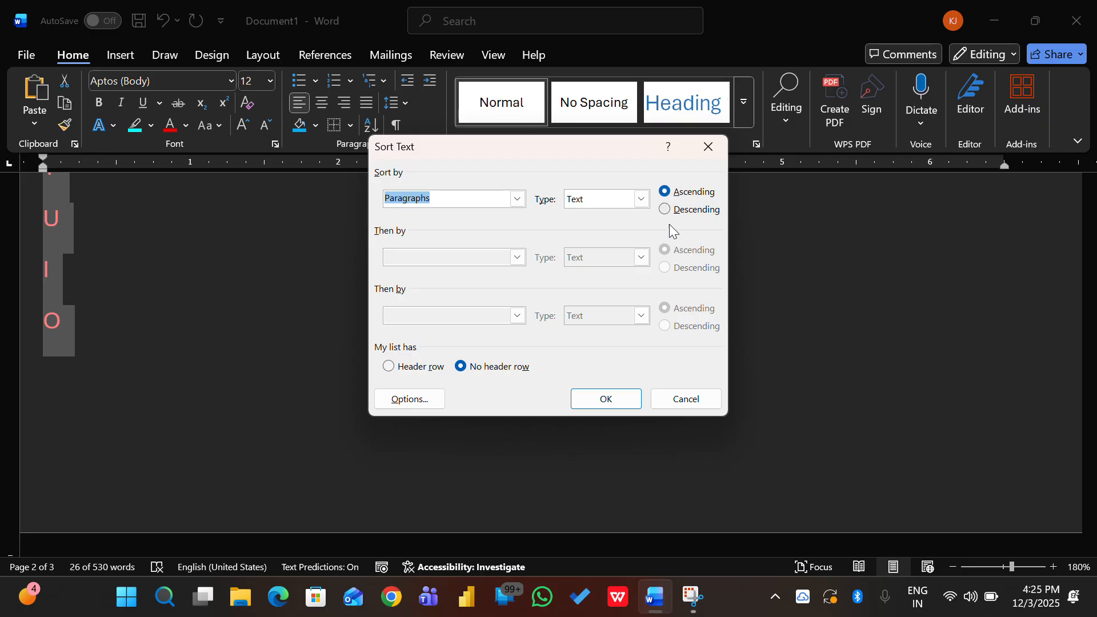
pyautogui.click(593, 399)
# Zoom the document out to 100% and look over the order of the sorted letters across the pages.
pyautogui.scroll(8, 374, 325)
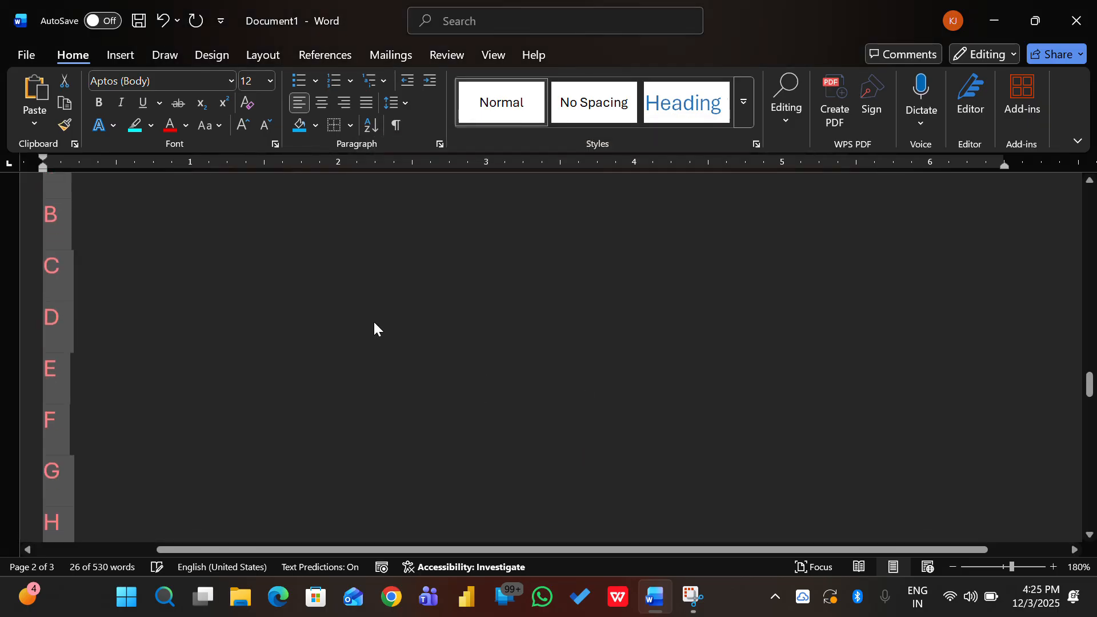
pyautogui.scroll(-5, 374, 327)
pyautogui.scroll(-5, 374, 327)
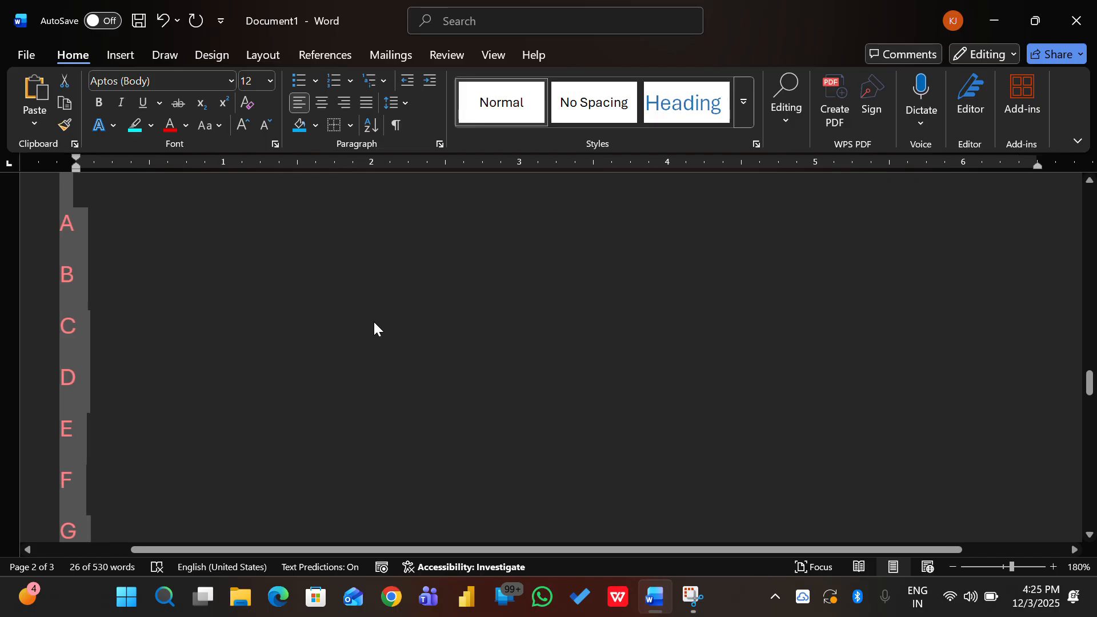
pyautogui.keyDown('ctrl'); pyautogui.scroll(-7, 374, 323); pyautogui.keyUp('ctrl')
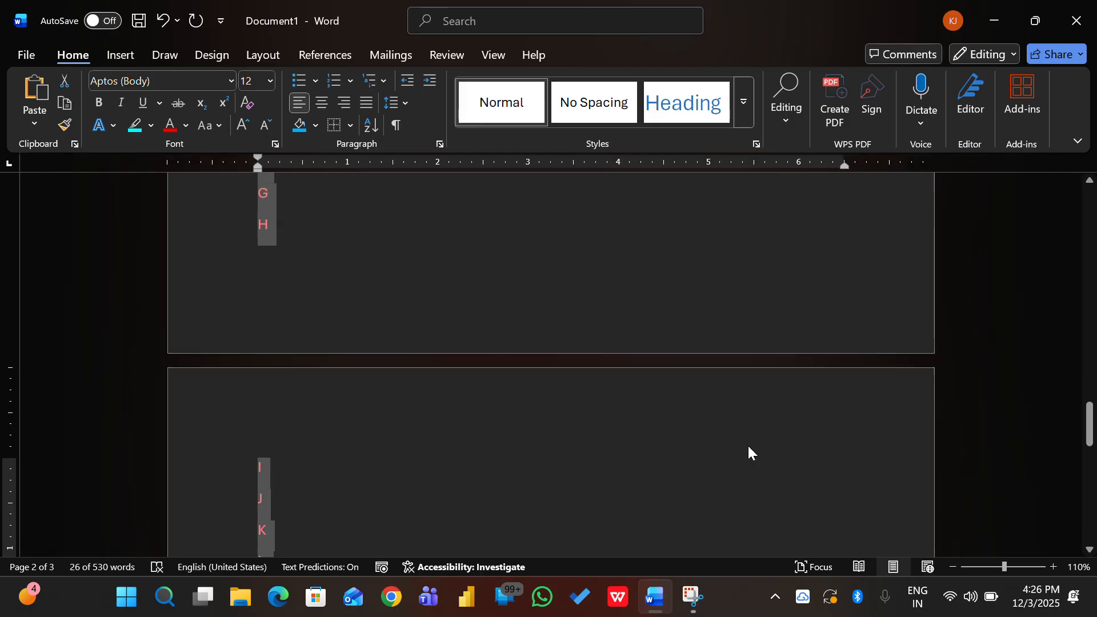
pyautogui.click(953, 567)
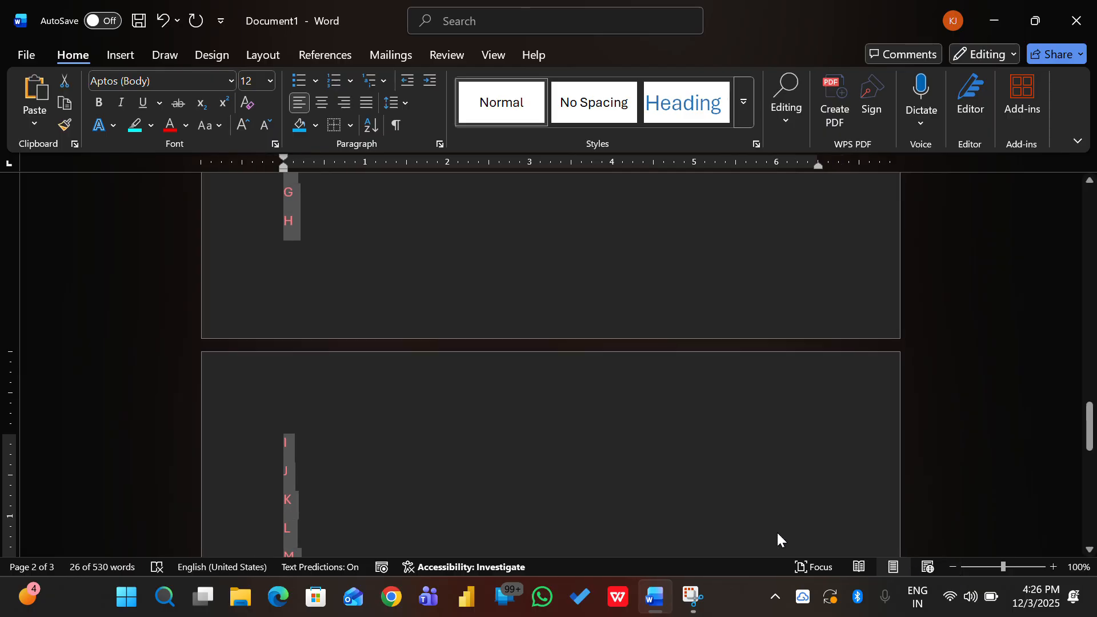
pyautogui.scroll(5, 716, 510)
pyautogui.scroll(2, 718, 512)
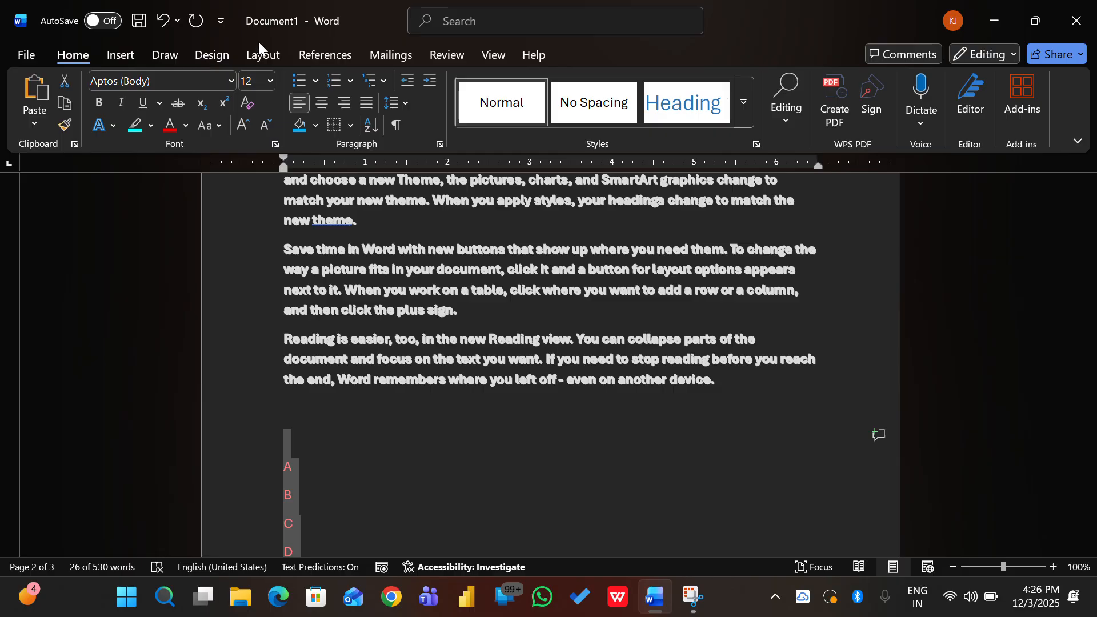
# Look at the Editing commands, run the Editor check on the document and start reviewing its spelling corrections.
pyautogui.click(779, 129)
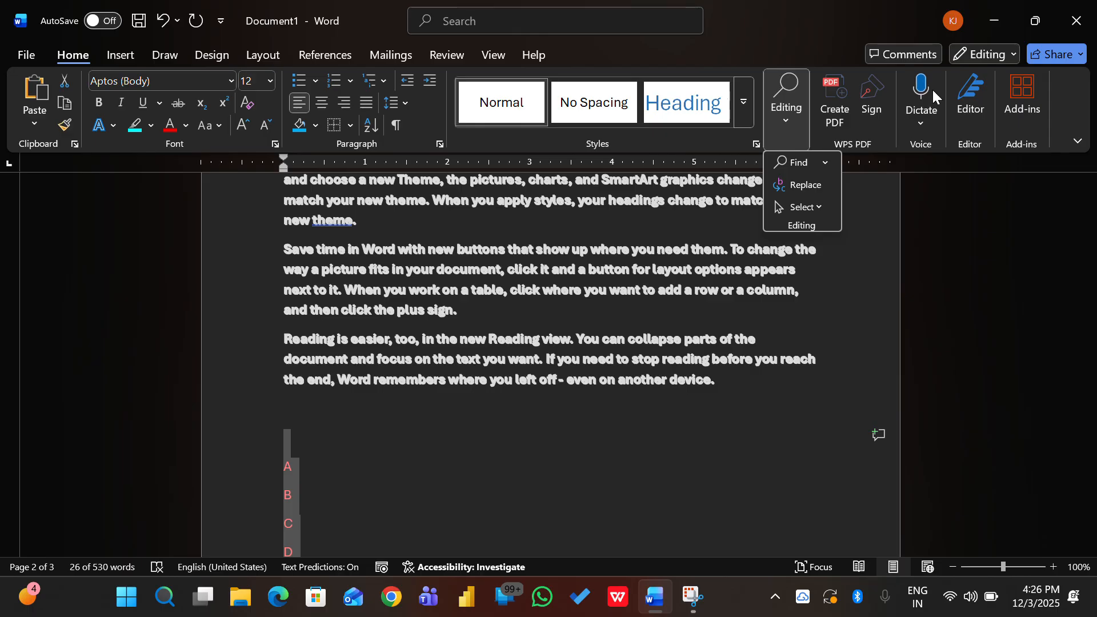
pyautogui.click(966, 87)
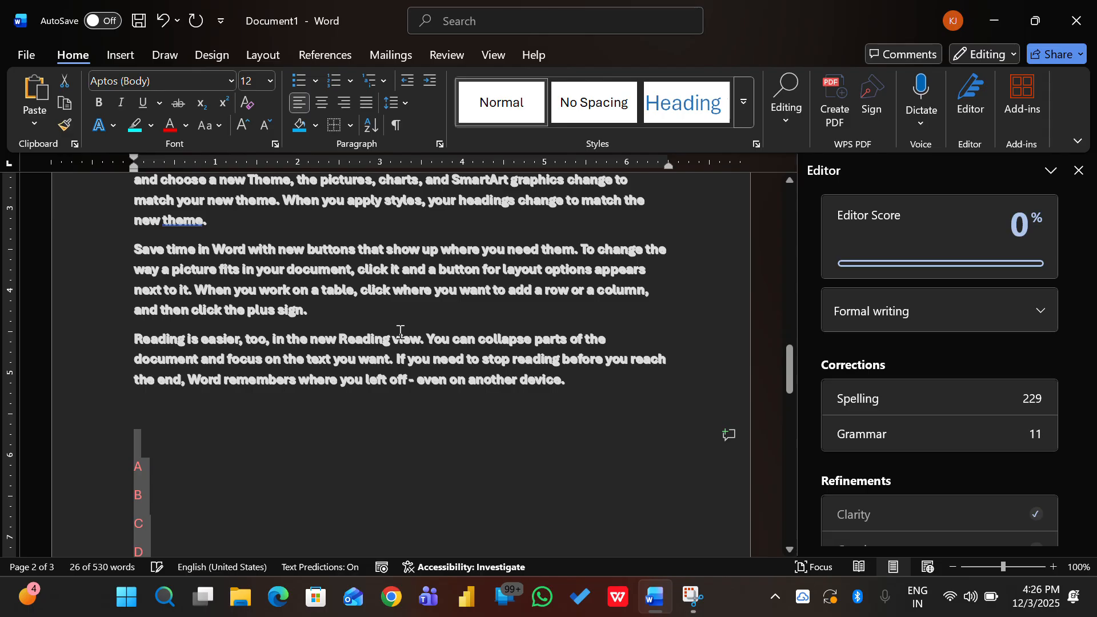
pyautogui.click(871, 399)
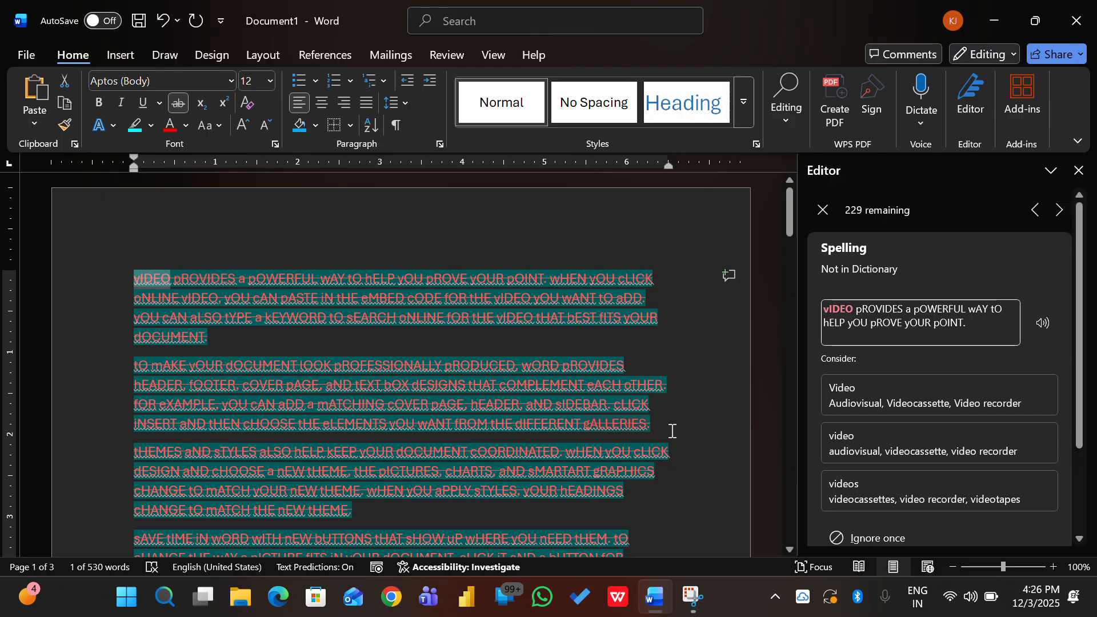
# Accept the spelling suggestions "Video", "Way" and "to" in the first sentence of the document.
pyautogui.click(834, 413)
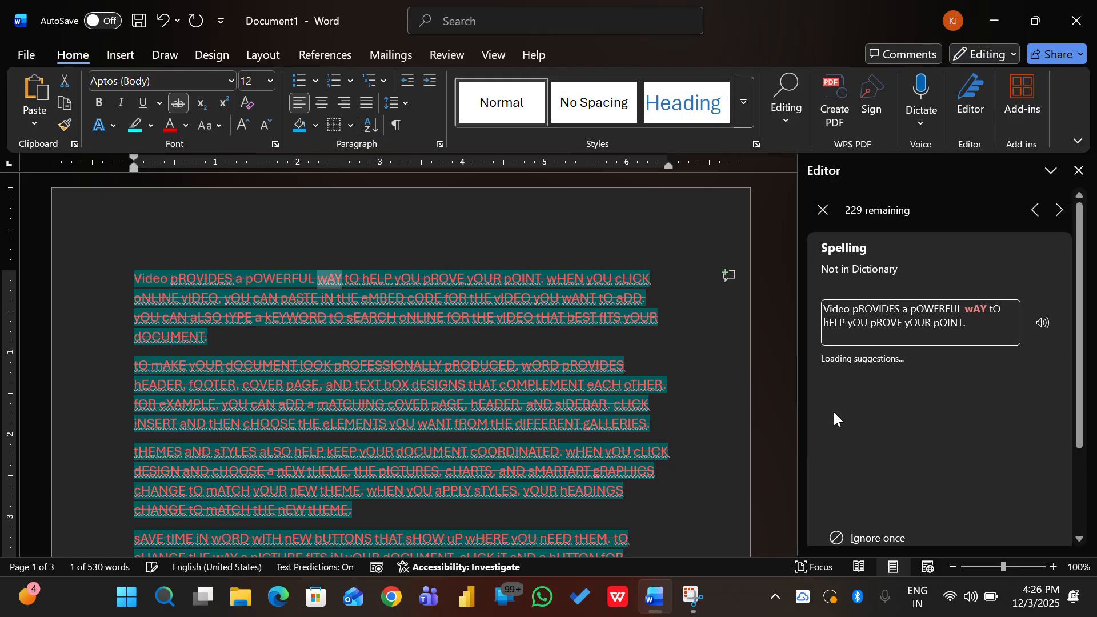
pyautogui.click(844, 403)
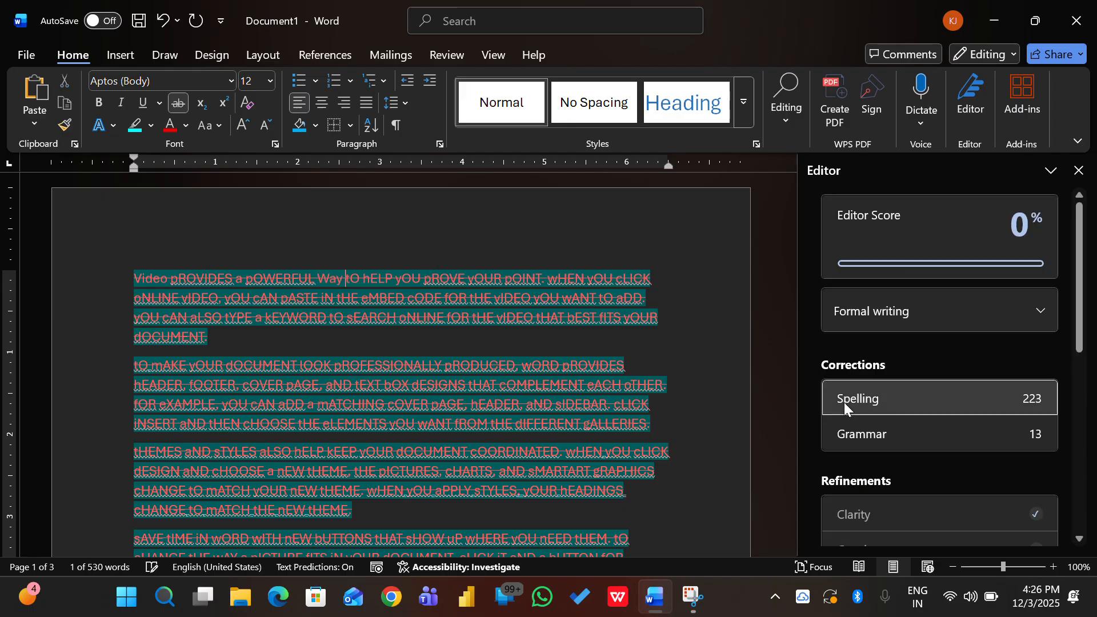
pyautogui.click(845, 403)
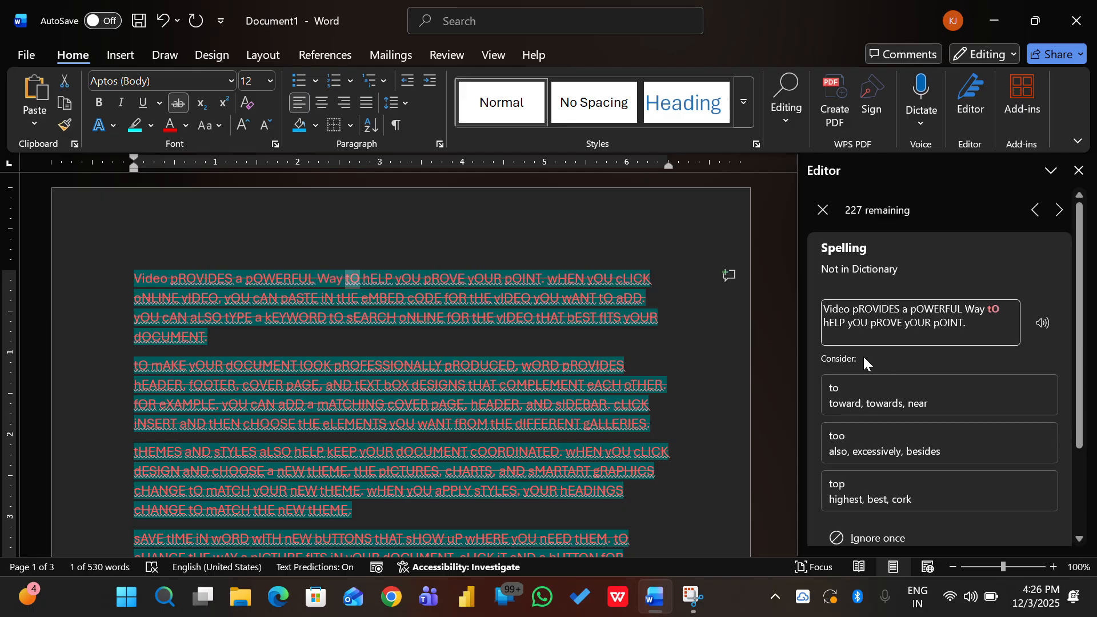
pyautogui.click(863, 393)
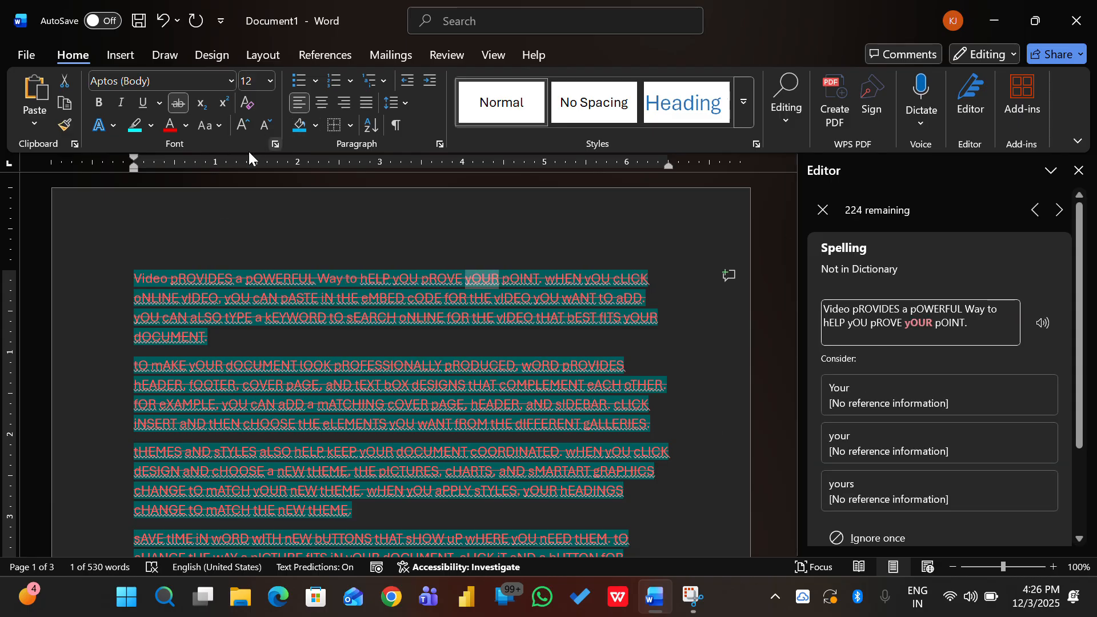
# Select the highlighted, struck-through paragraphs at the start of the document and change them to sentence case.
pyautogui.moveTo(144, 257); pyautogui.dragTo(460, 566)
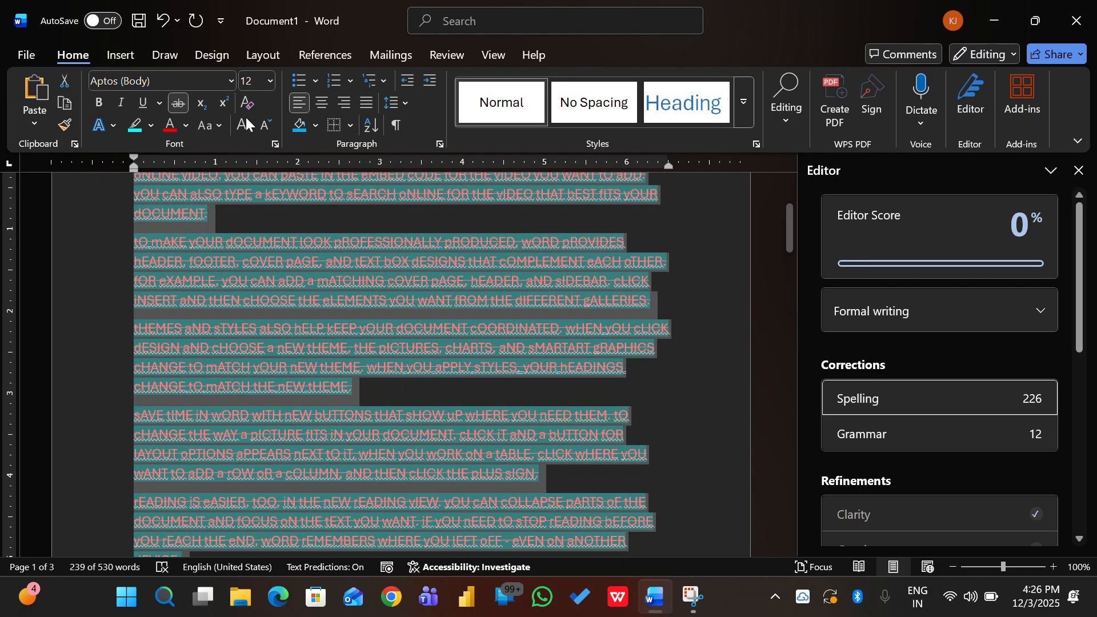
pyautogui.click(218, 126)
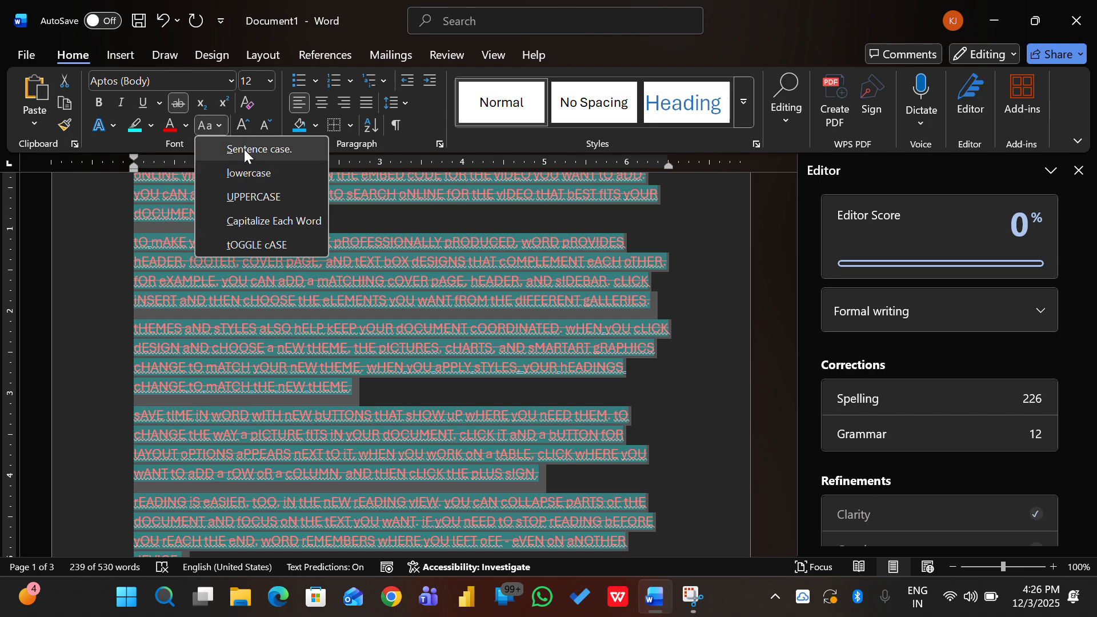
pyautogui.click(245, 150)
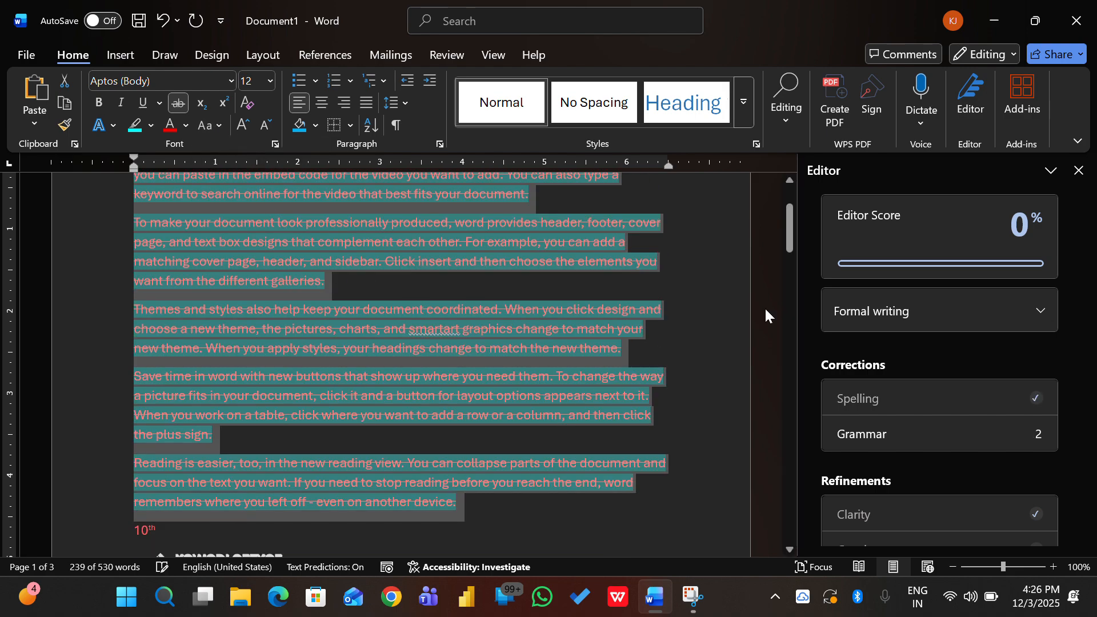
# Accept Editor's spelling suggestion "SmartArt" and its grammar suggestions "embedded" and "themes", and finish the review.
pyautogui.click(906, 400)
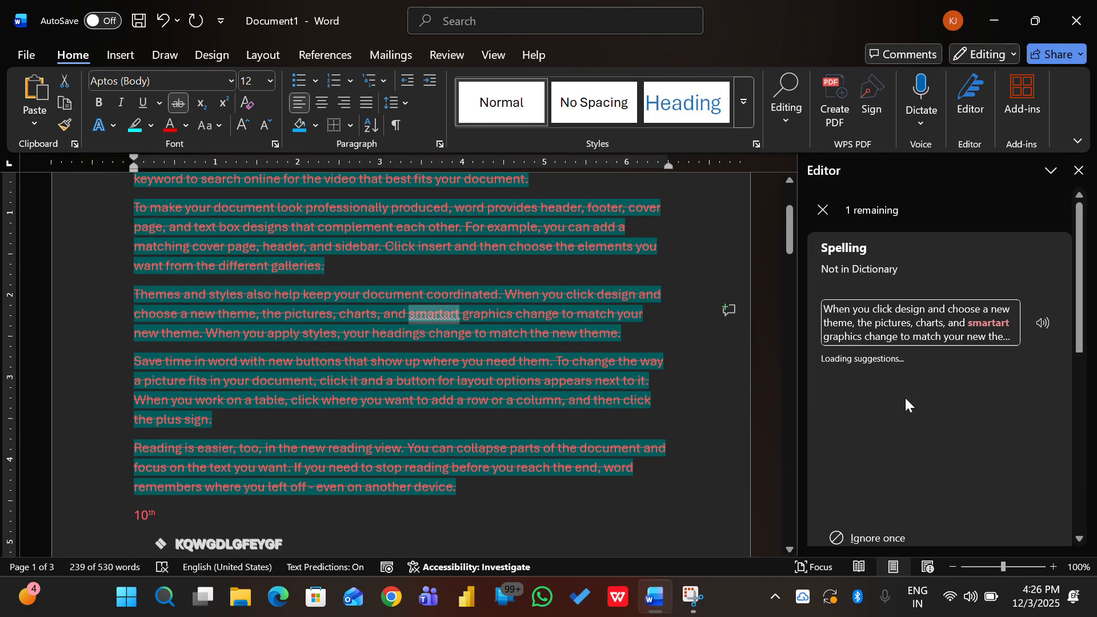
pyautogui.click(900, 394)
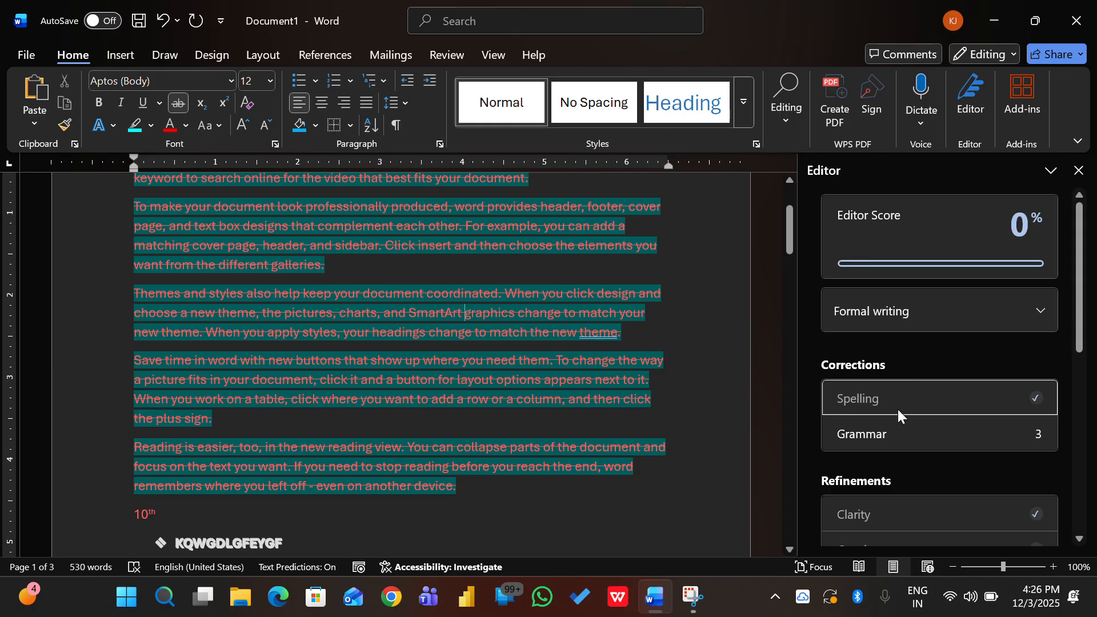
pyautogui.click(894, 422)
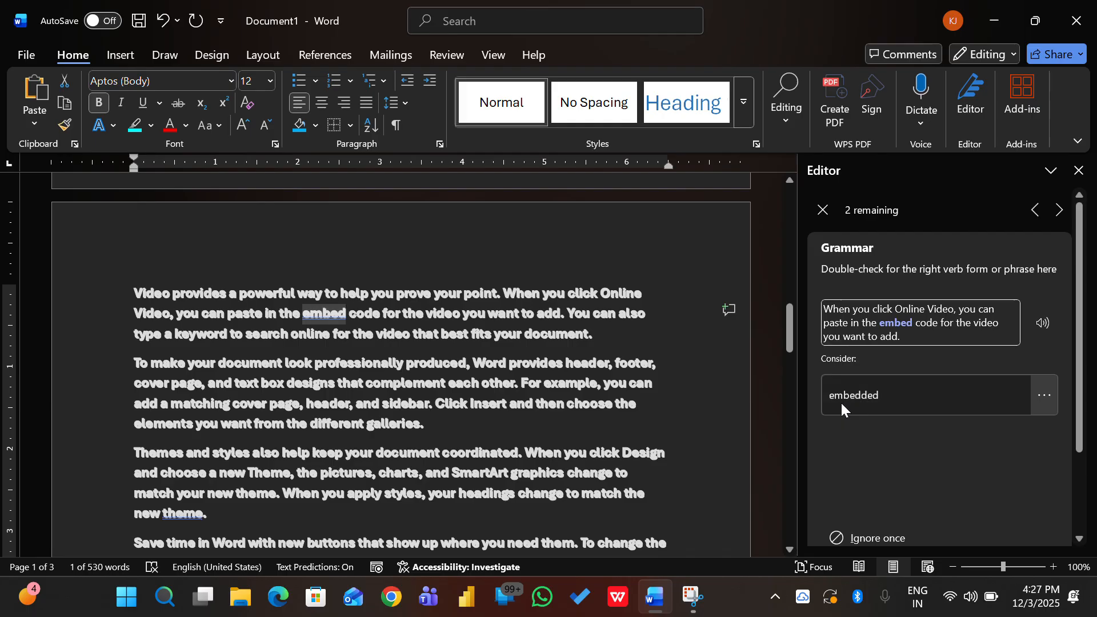
pyautogui.click(841, 403)
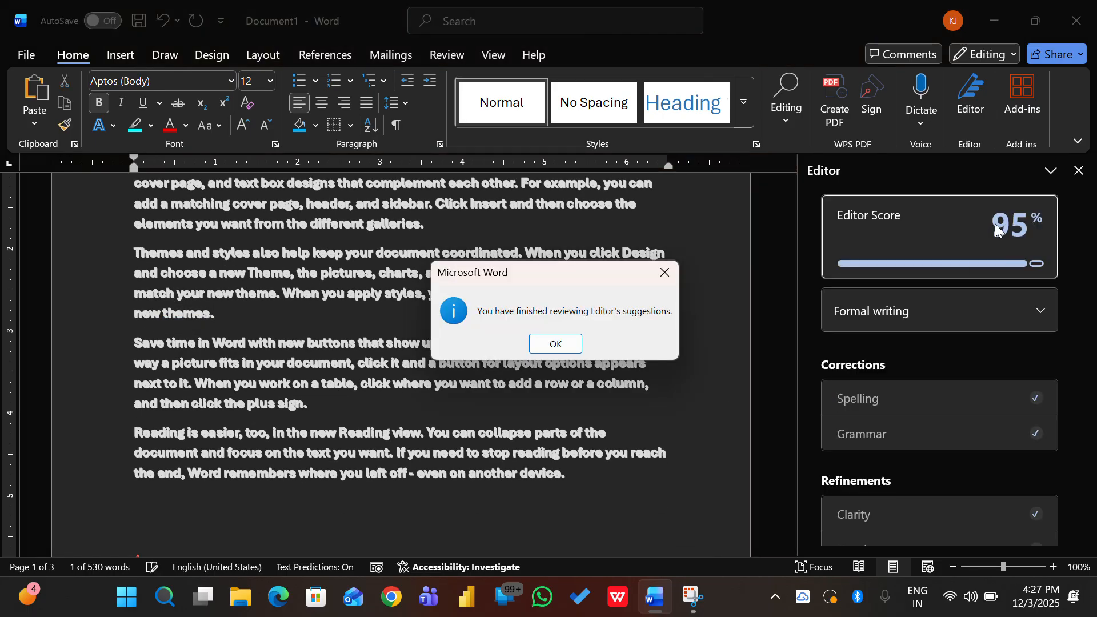
pyautogui.click(580, 349)
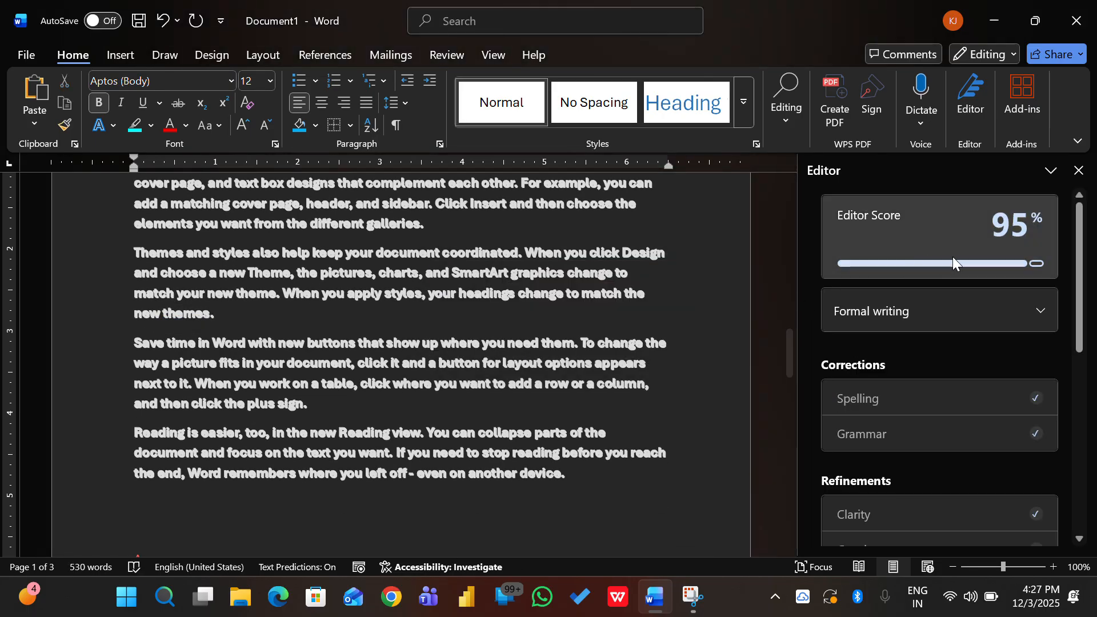
# Examine the Editor score and the lists of corrections, refinements and insights, and close Editor.
pyautogui.moveTo(1022, 225)
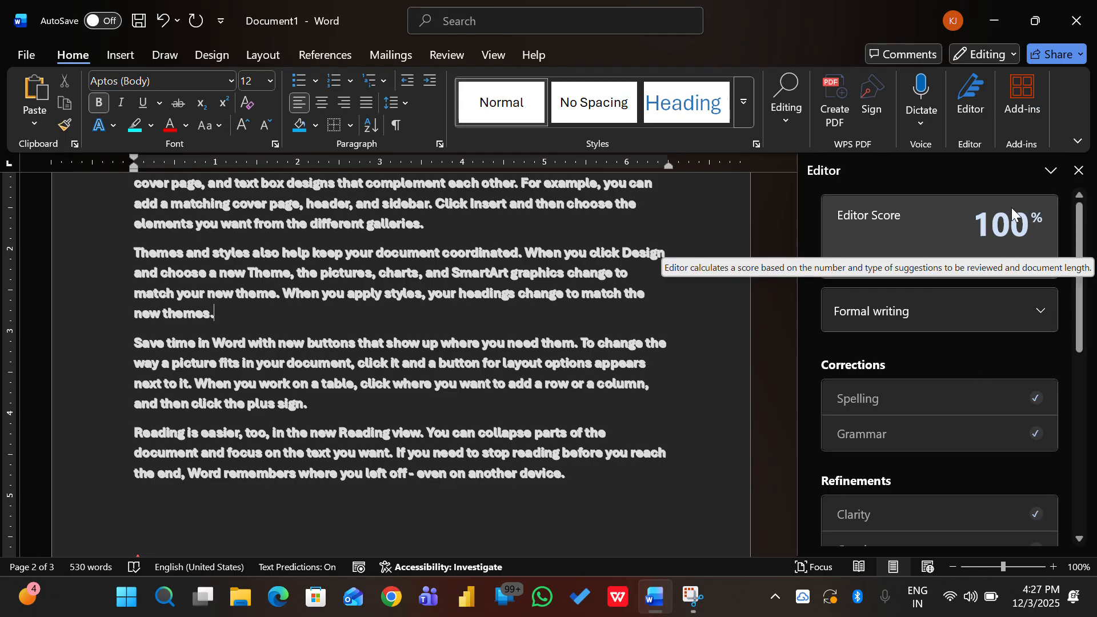
pyautogui.scroll(-5, 943, 433)
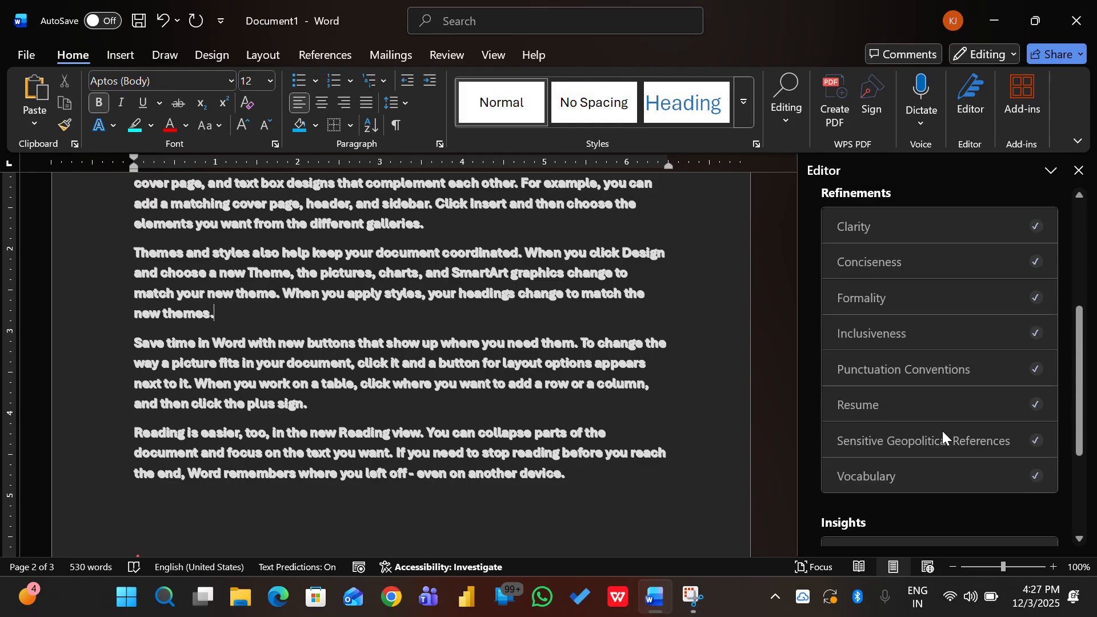
pyautogui.scroll(3, 942, 430)
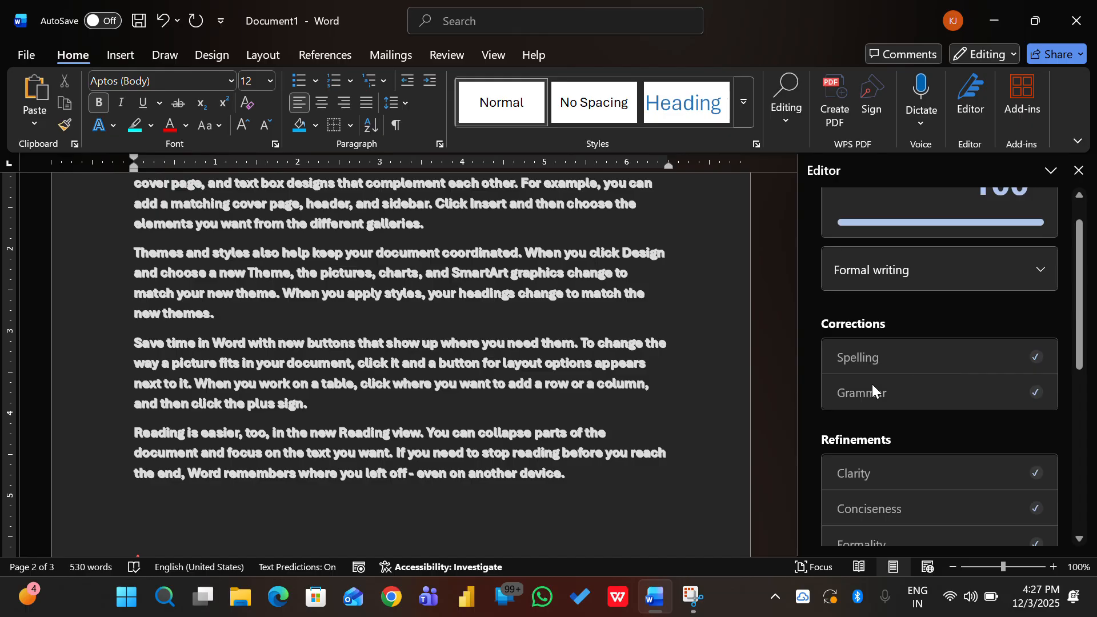
pyautogui.scroll(-2, 872, 392)
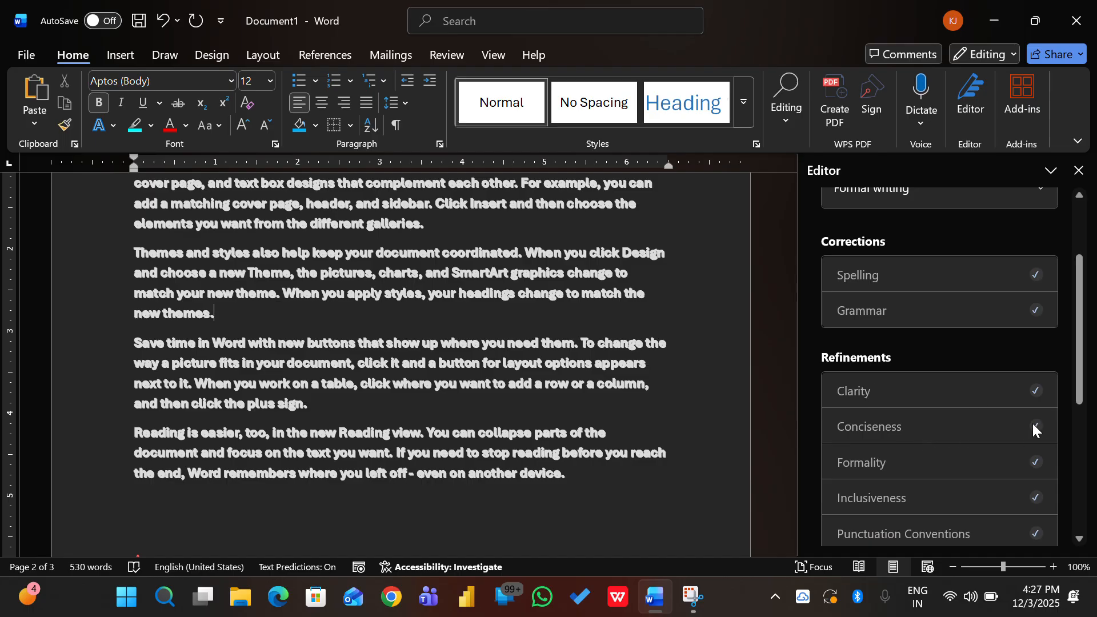
pyautogui.scroll(-2, 960, 495)
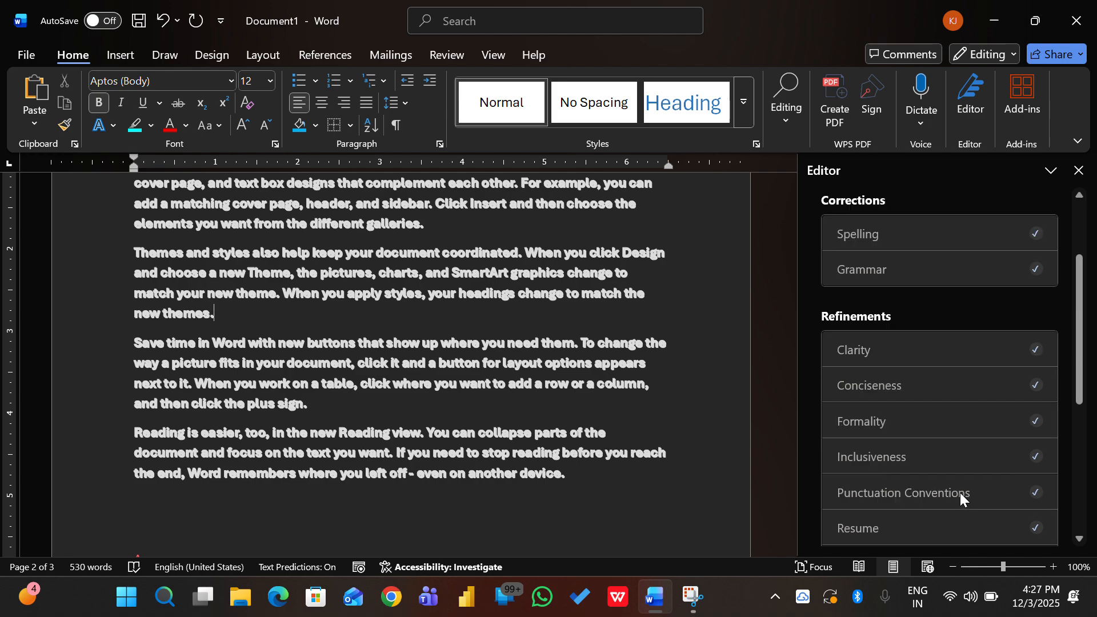
pyautogui.scroll(-5, 911, 437)
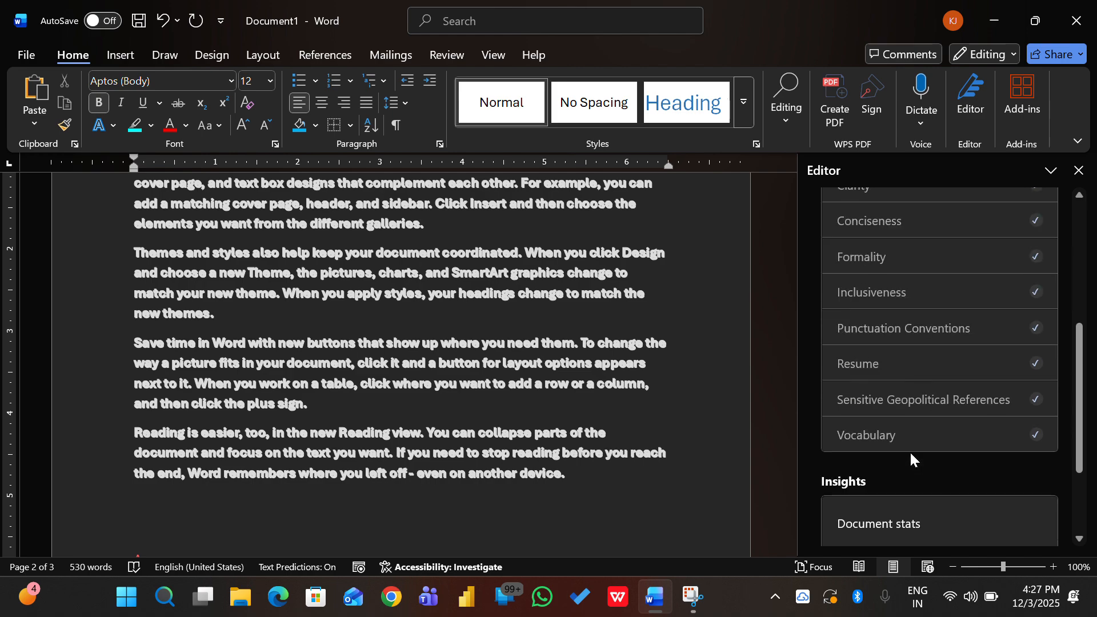
pyautogui.scroll(10, 910, 456)
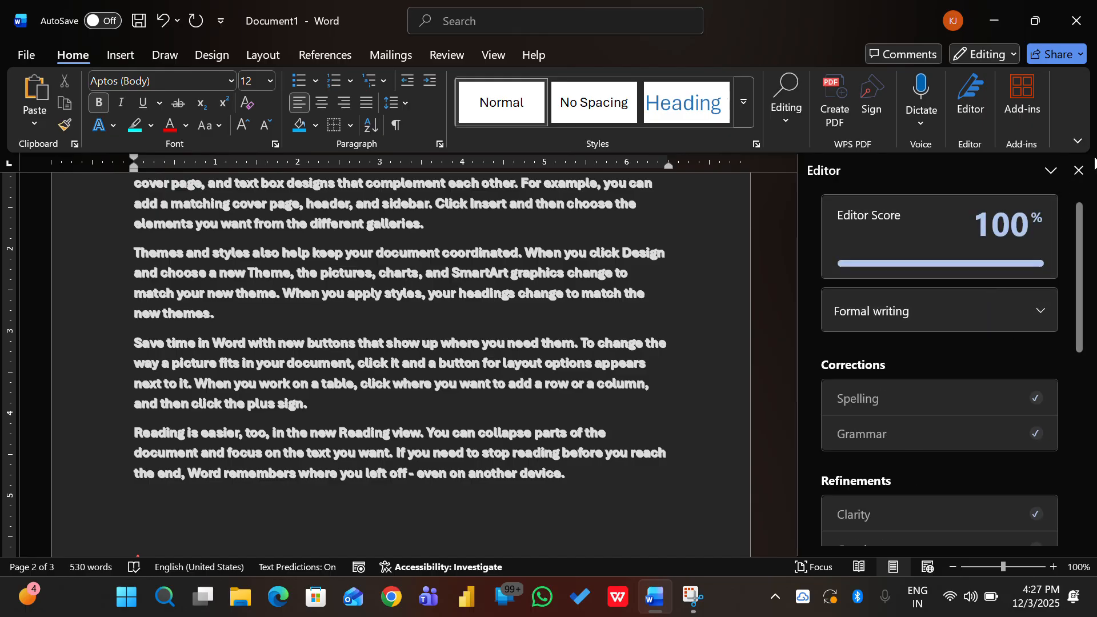
pyautogui.click(1079, 170)
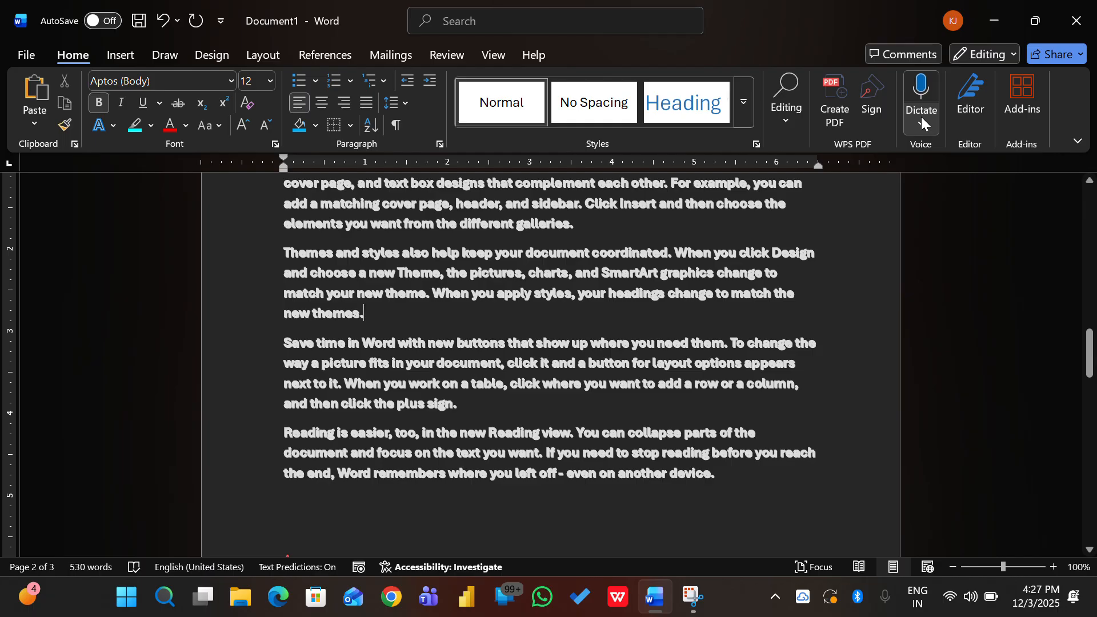
# Start a new paragraph after the "Reading is easier" paragraph on page 2 and begin dictating there in Hindi.
pyautogui.click(922, 120)
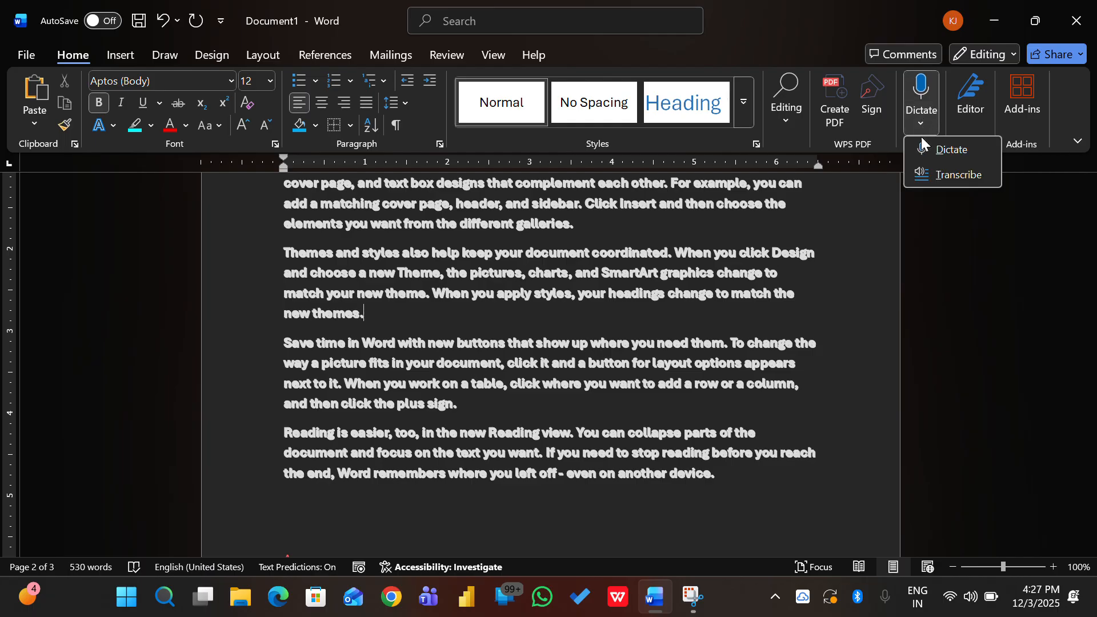
pyautogui.click(723, 474)
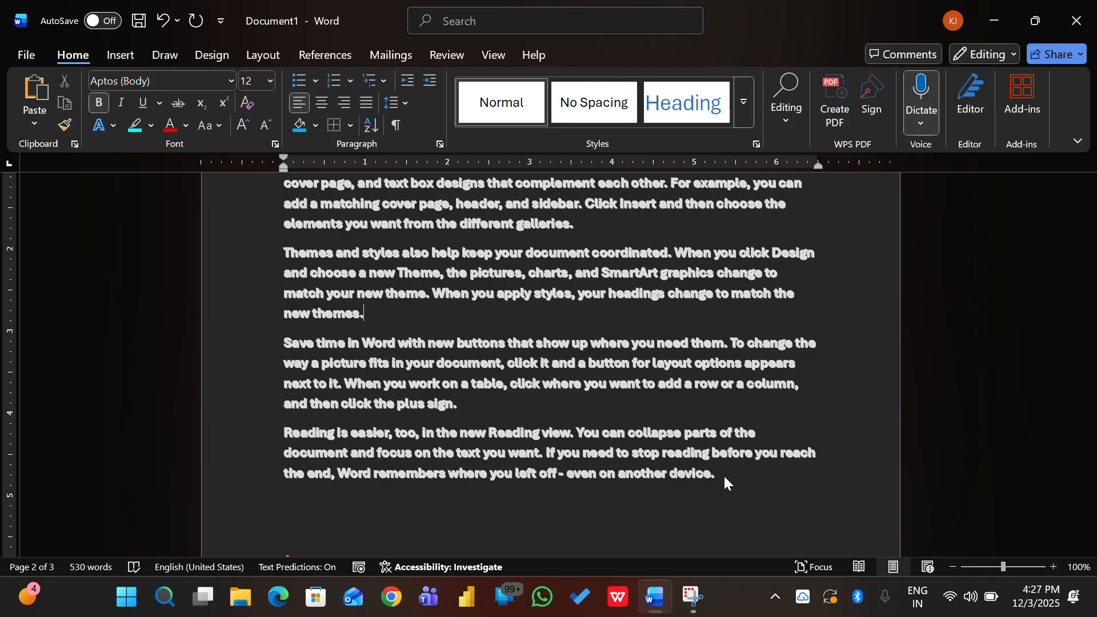
pyautogui.scroll(-5, 282, 520)
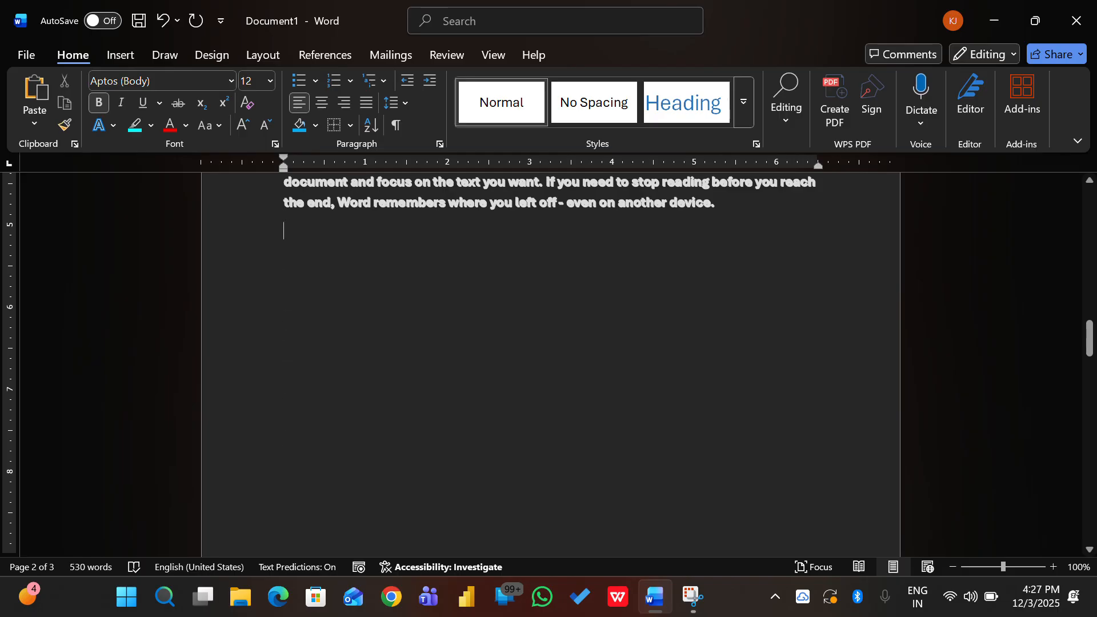
pyautogui.click(921, 126)
pyautogui.click(928, 140)
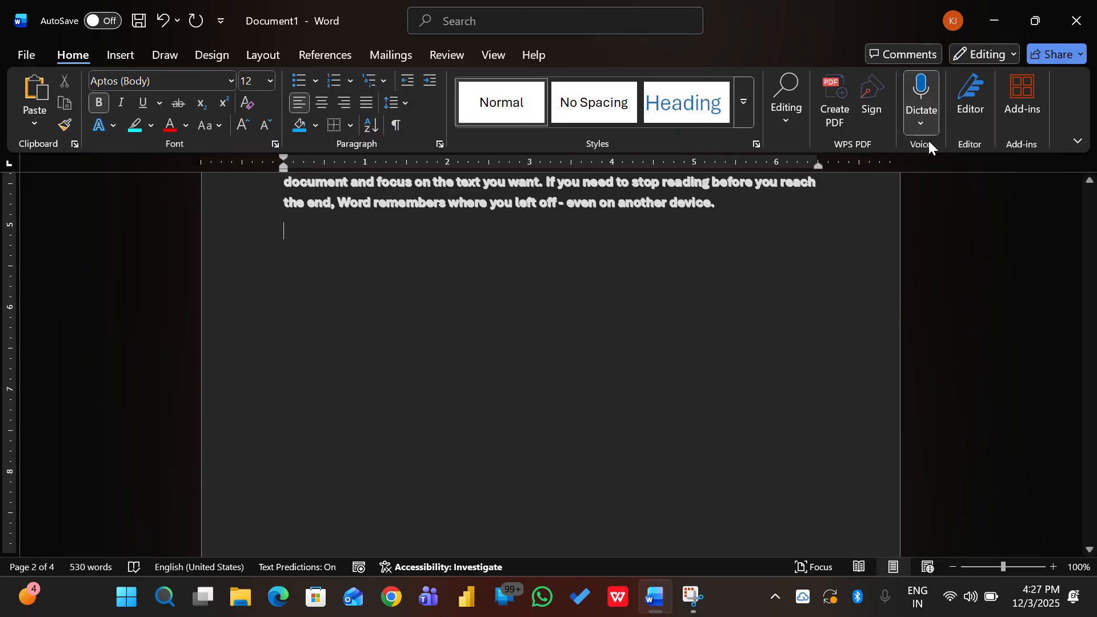
pyautogui.click(946, 183)
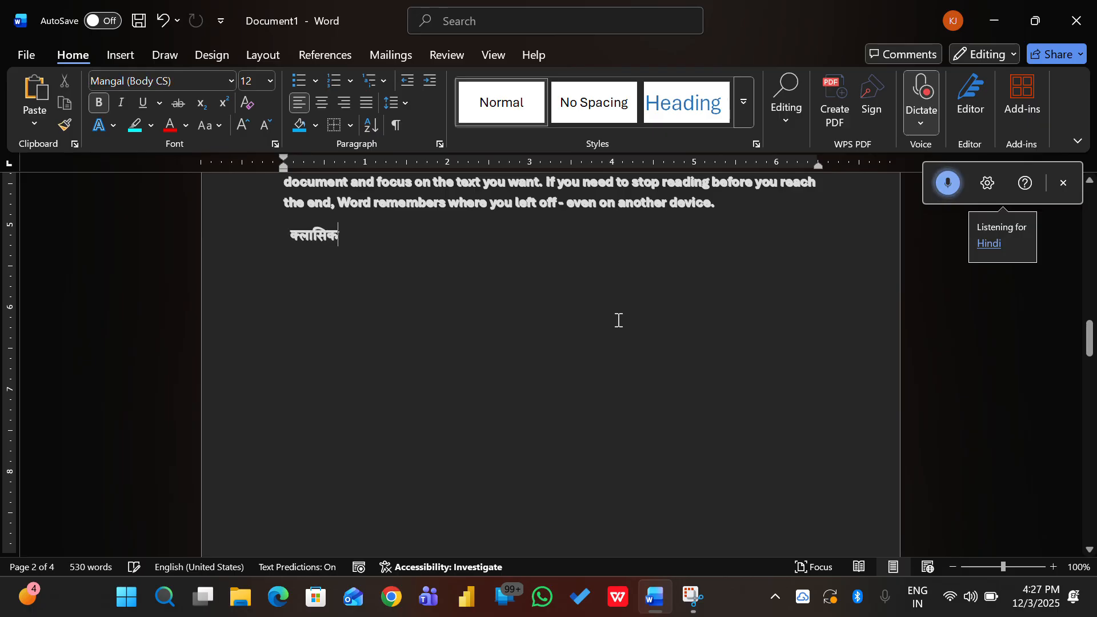
# Change the spoken language for dictation to English (India) and save the dictation settings.
pyautogui.click(988, 184)
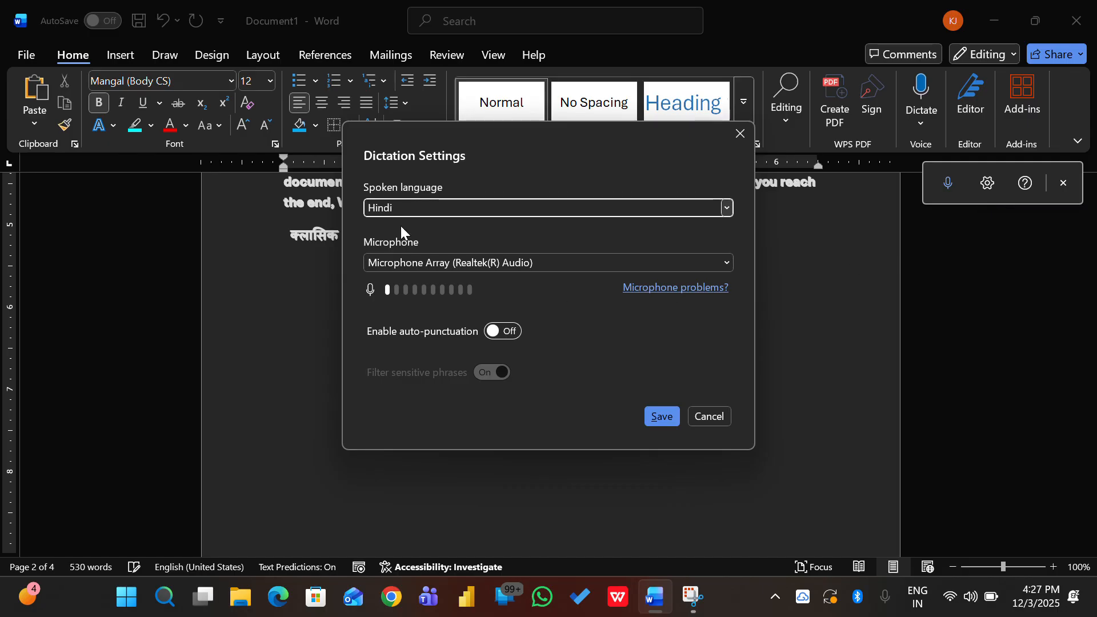
pyautogui.click(727, 208)
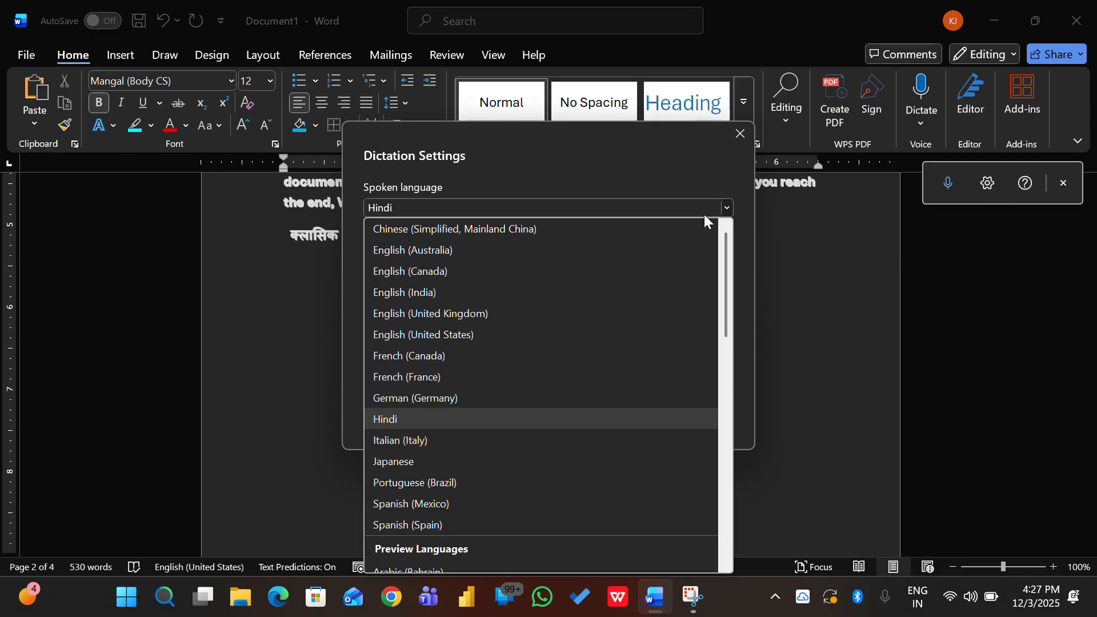
pyautogui.click(419, 291)
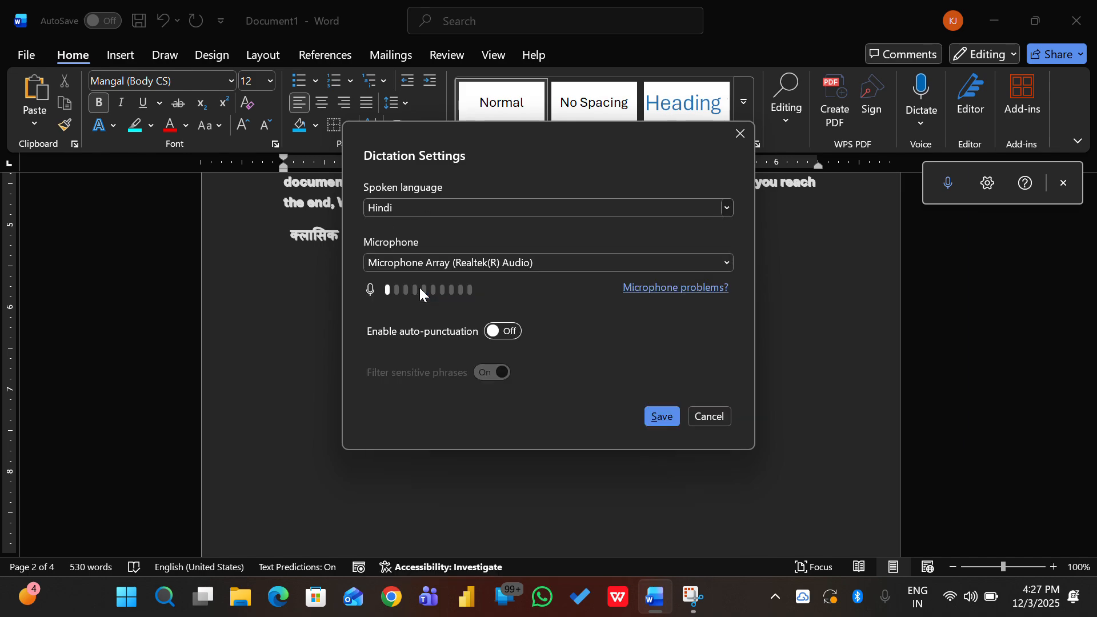
pyautogui.click(662, 418)
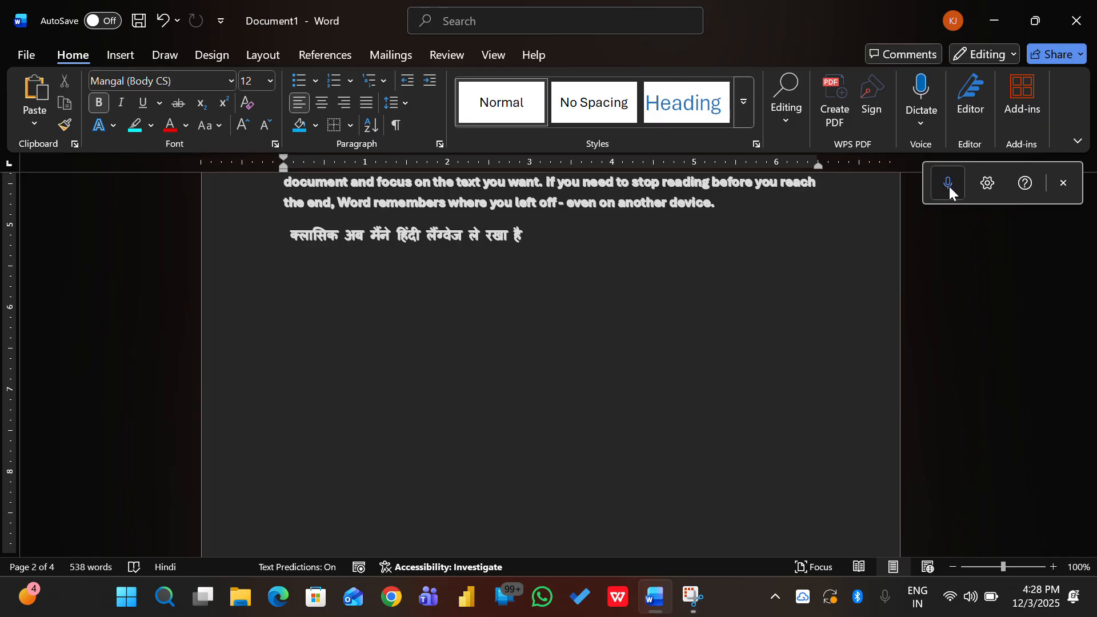
# Resume dictation to add several lines of speech in English letters after the Hindi sentence, and end the dictation.
pyautogui.click(948, 186)
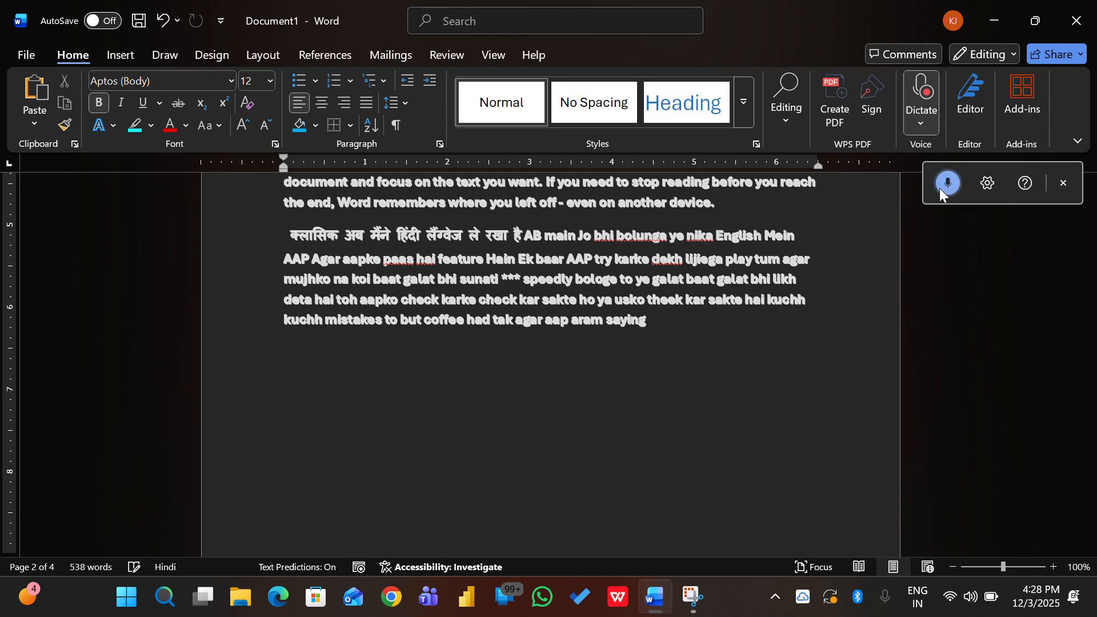
pyautogui.click(944, 183)
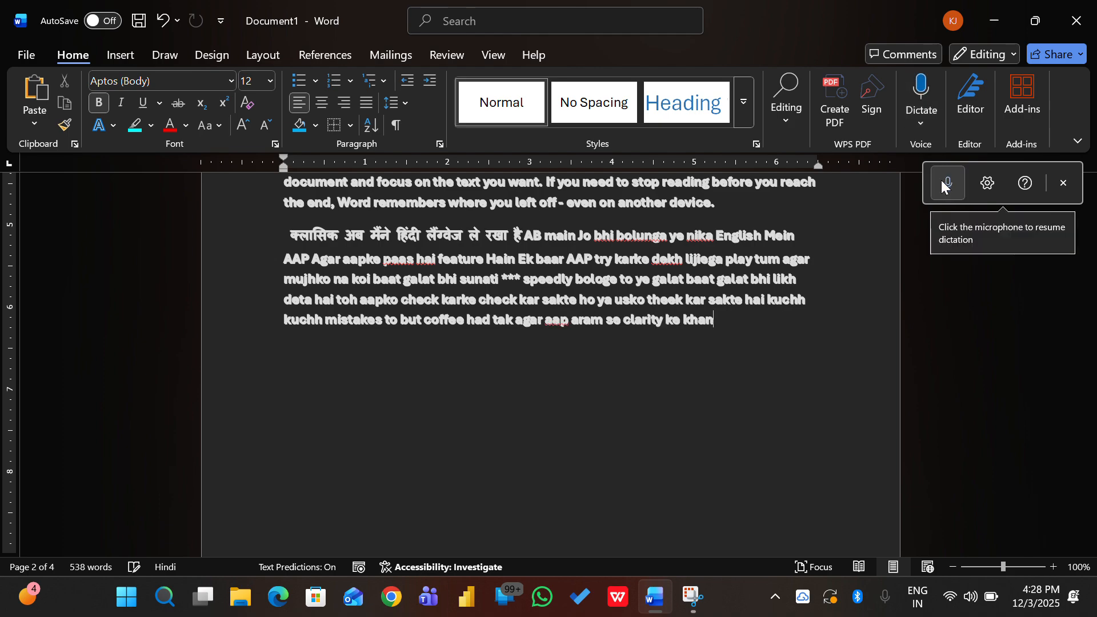
pyautogui.click(1063, 183)
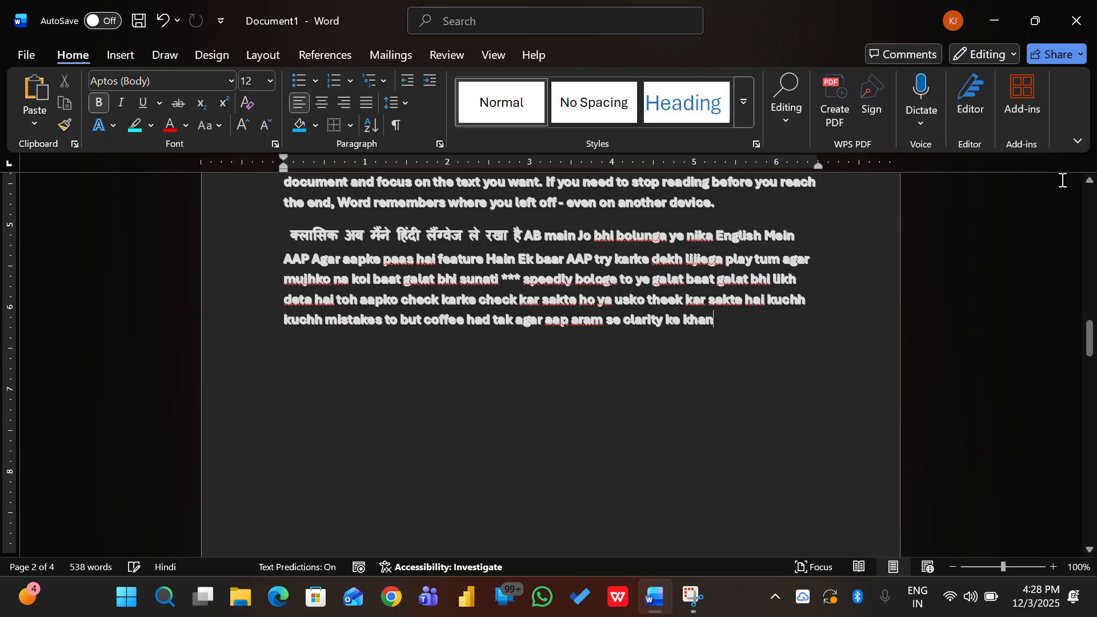